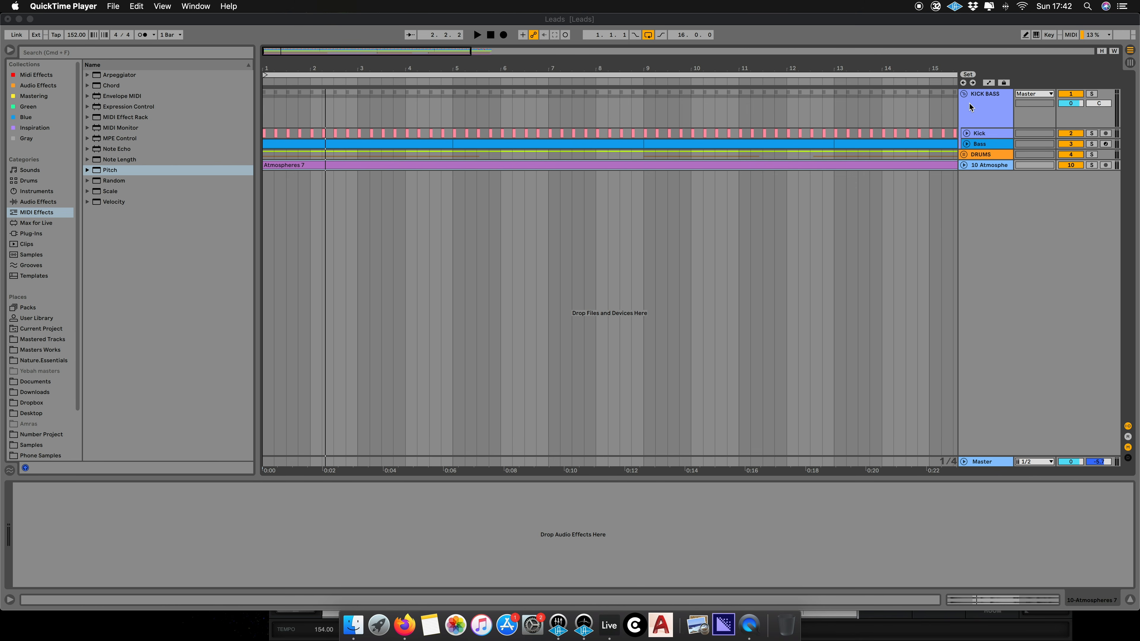
- Insert a new MIDI track below the existing tracks
right_click(992, 222)
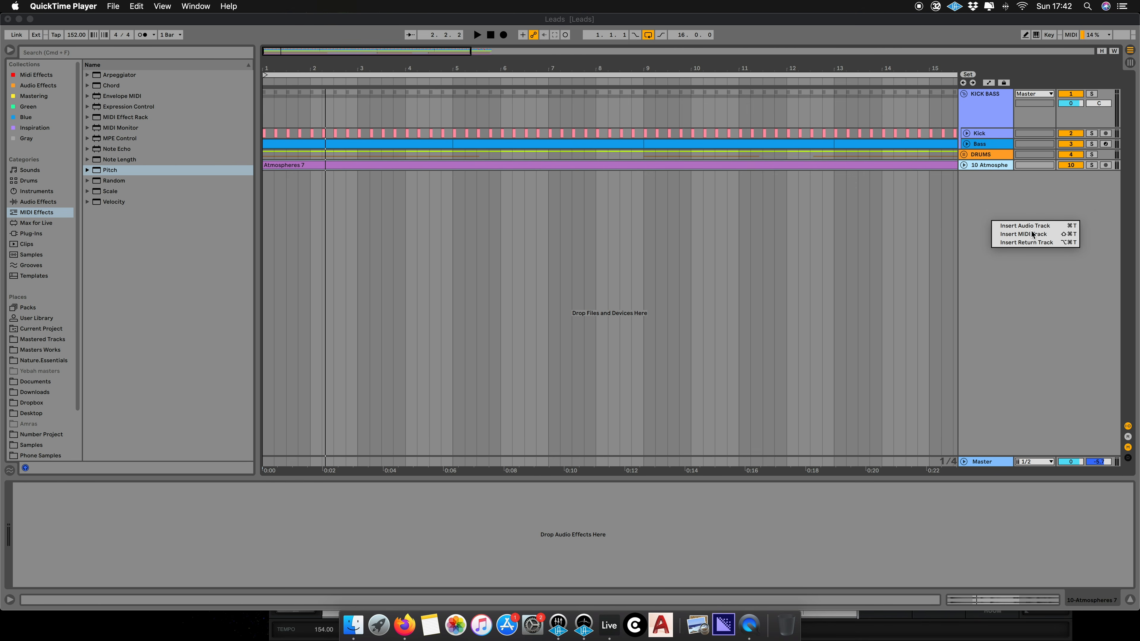
click(1023, 240)
right_click(1011, 210)
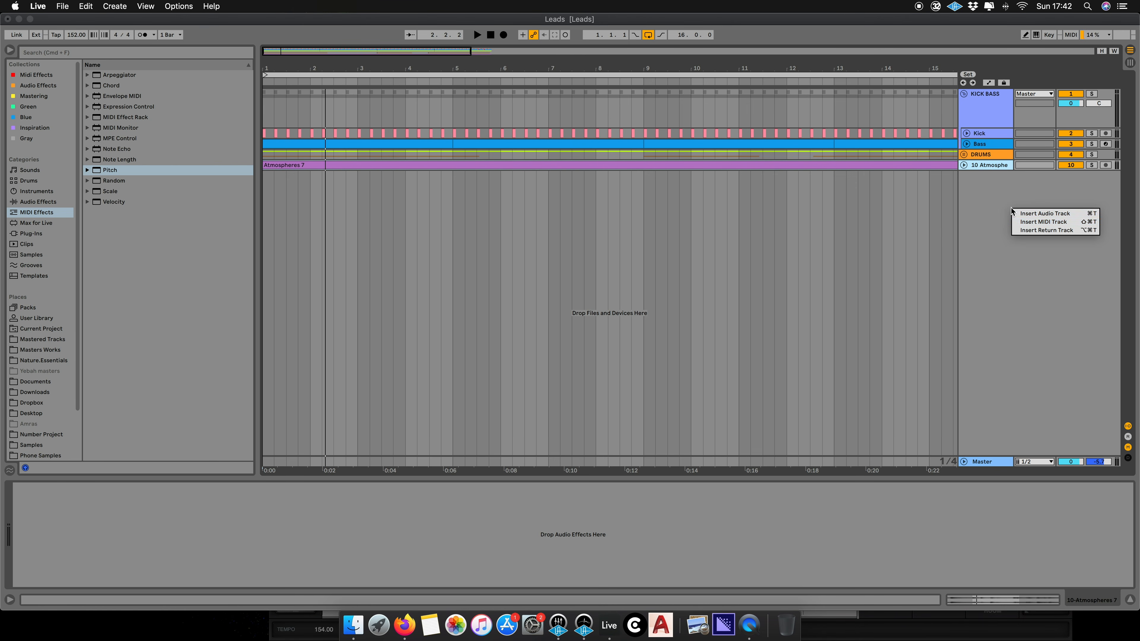
click(1033, 221)
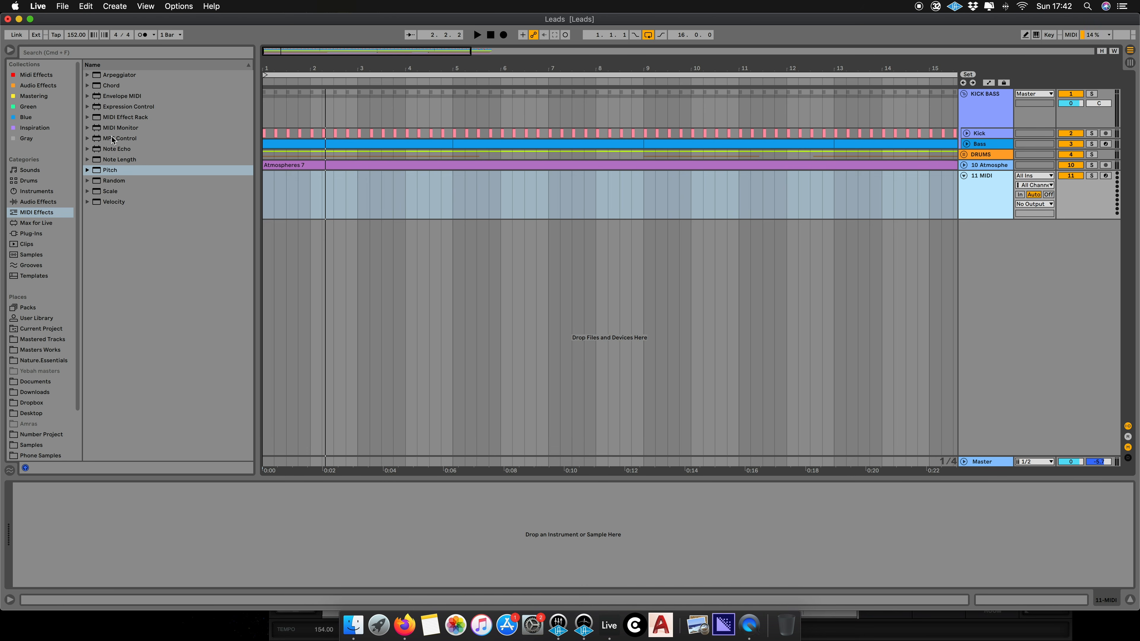
- Load the Operator instrument onto the new MIDI track and switch off its filter
click(45, 192)
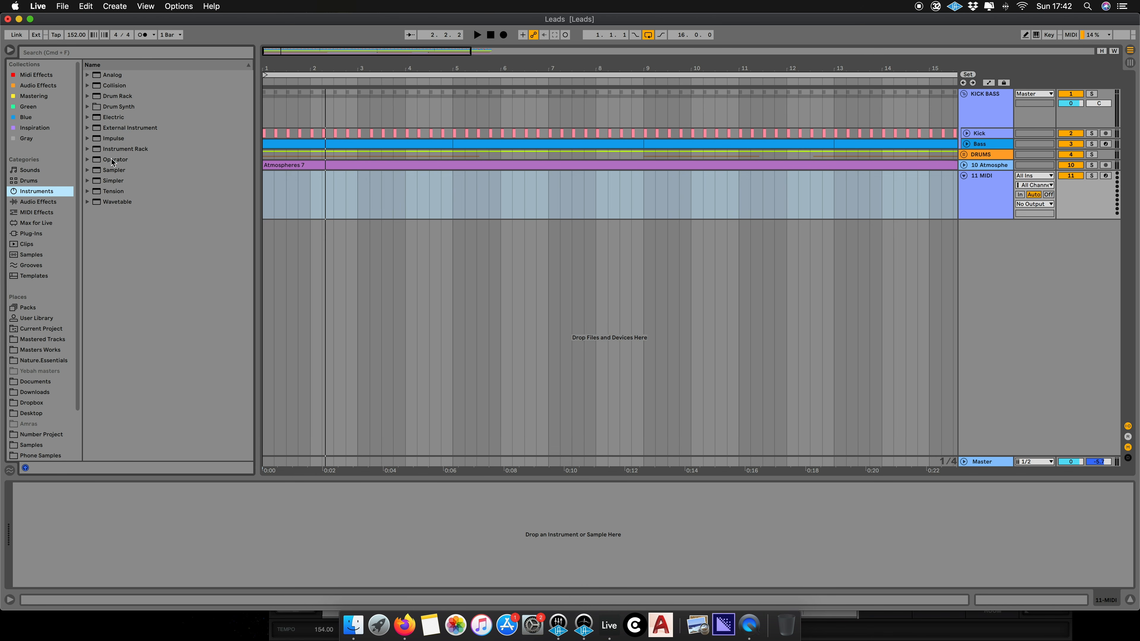
drag(112, 162, 547, 486)
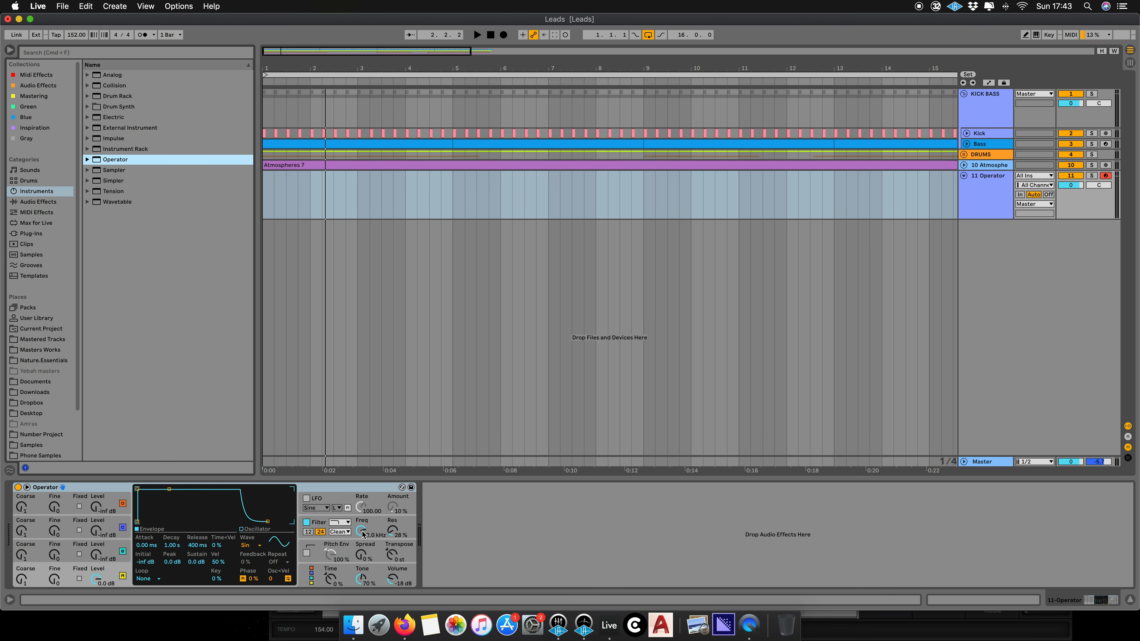
click(306, 522)
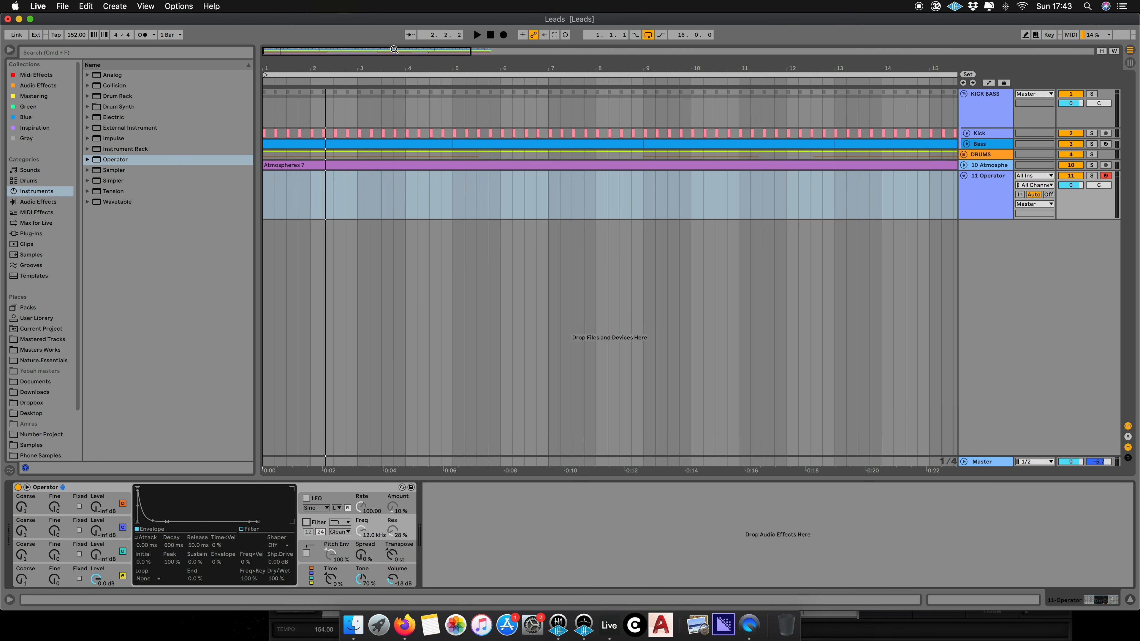
- Create an empty 16-bar MIDI clip at the start of the Operator track
drag(390, 50, 391, 41)
drag(869, 206, 235, 211)
right_click(290, 206)
click(368, 295)
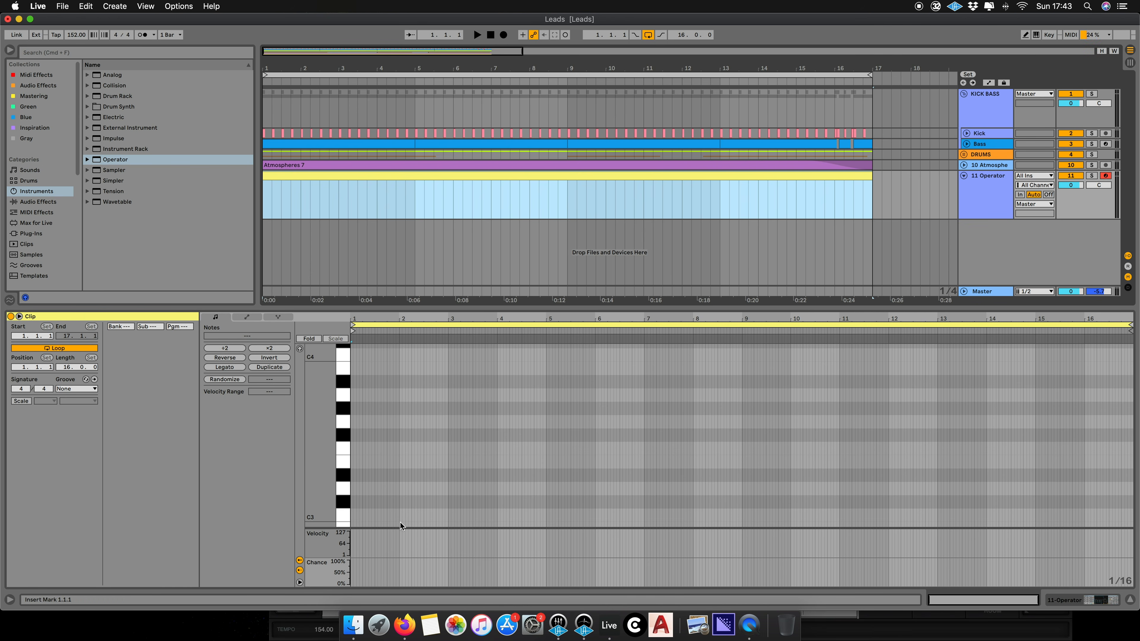
- Draw a C3 note that lasts the full 16 bars of the clip
double_click(353, 517)
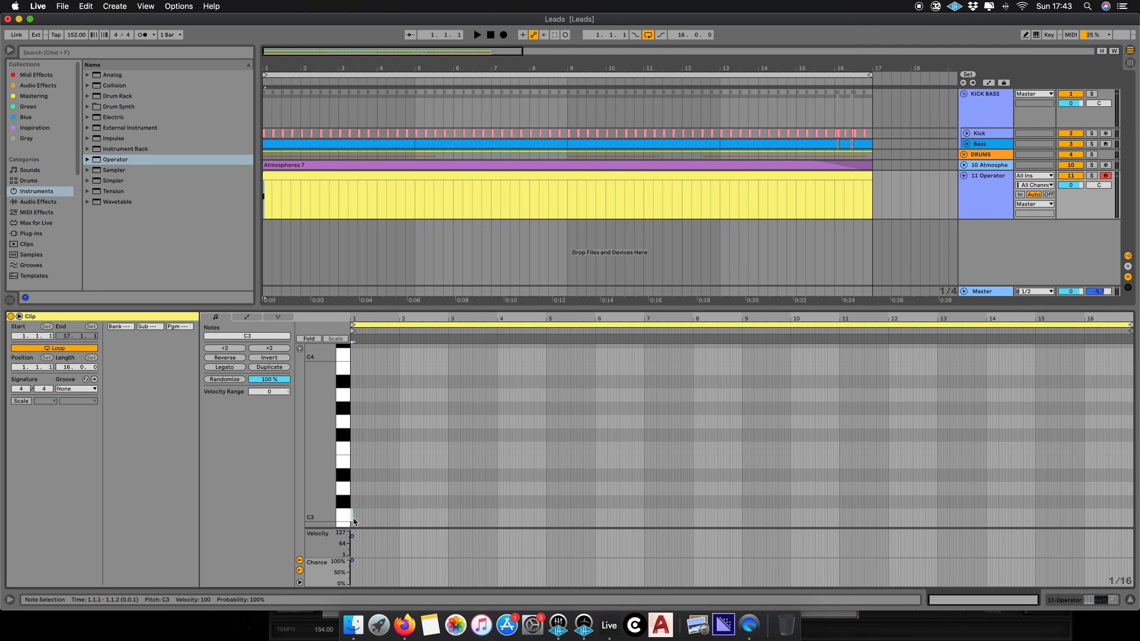
drag(354, 515, 1093, 527)
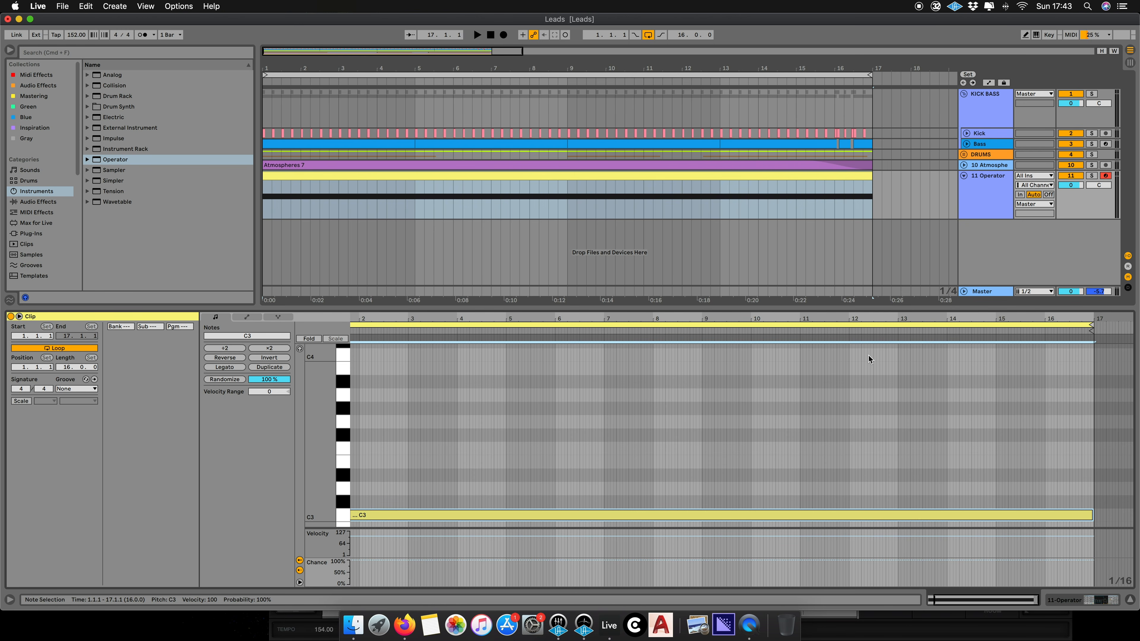
drag(752, 316, 766, 307)
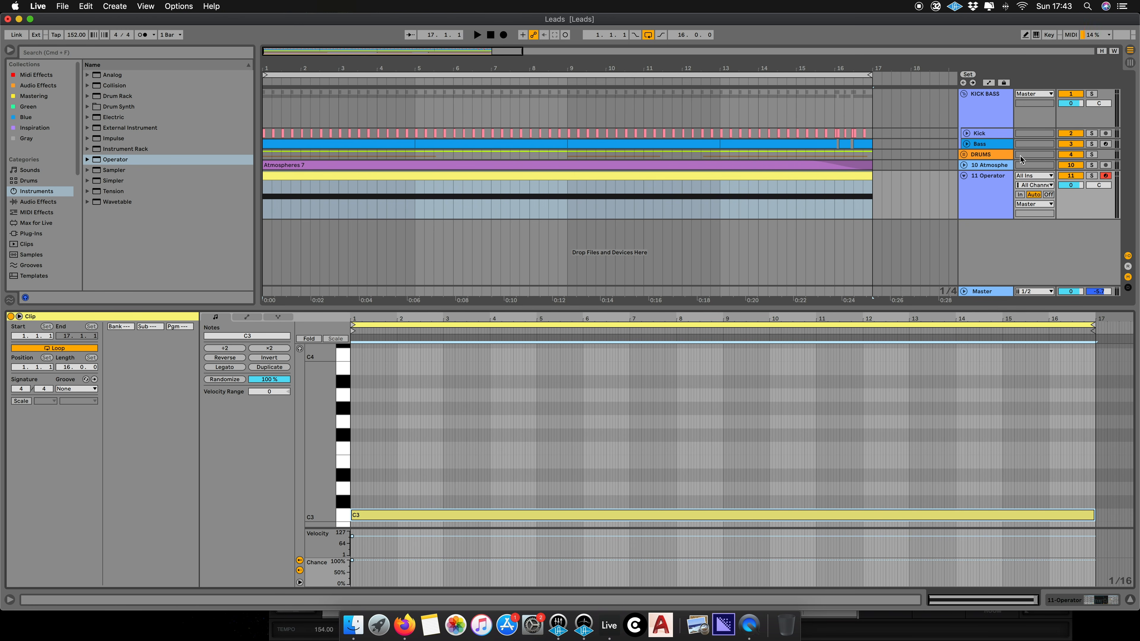
mouse_move(331, 510)
mouse_down()
mouse_move(328, 485)
mouse_move(314, 486)
mouse_move(322, 493)
mouse_up()
- Open the Operator device and show an oscillator's envelope and waveform settings
click(984, 189)
double_click(983, 191)
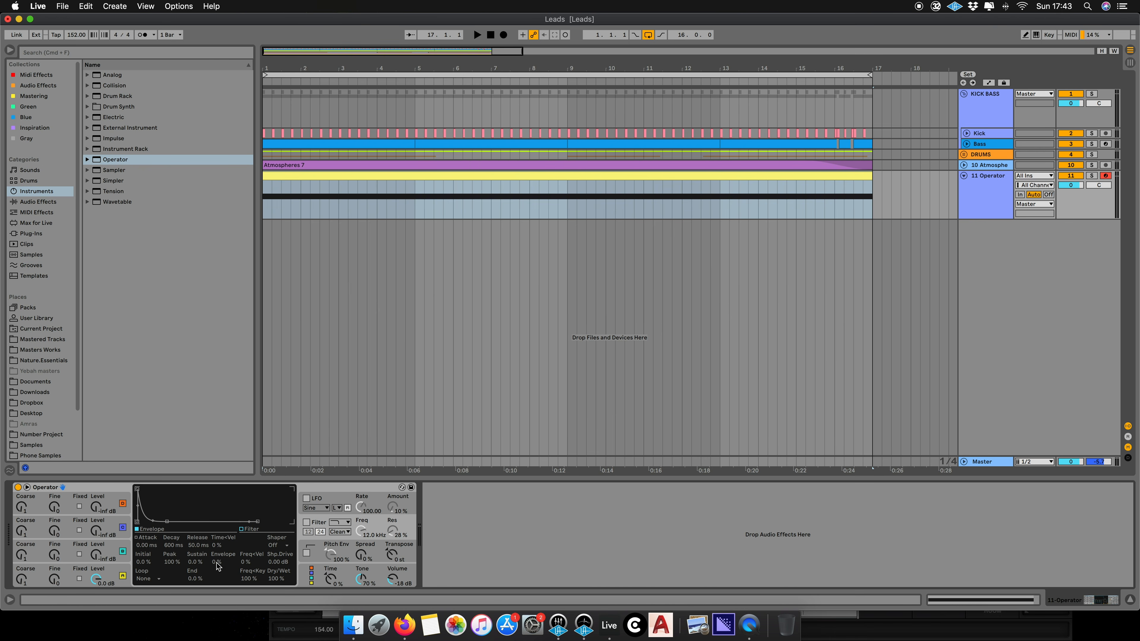
click(119, 576)
drag(268, 521, 242, 531)
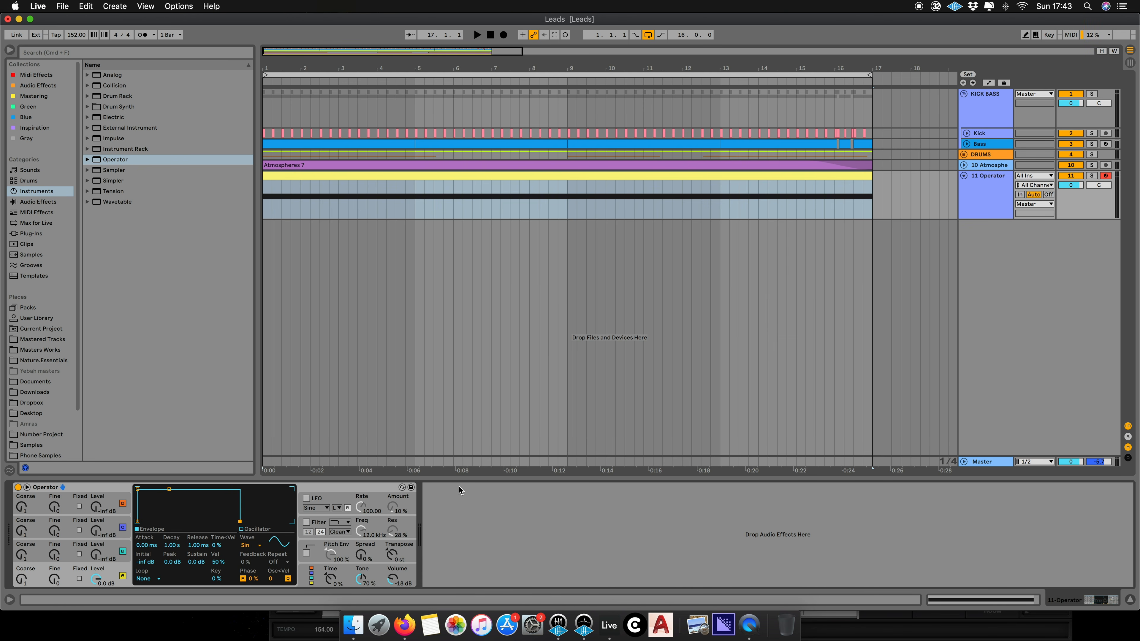
- Solo the Operator track and play the arrangement to audition the plain tone
key(space)
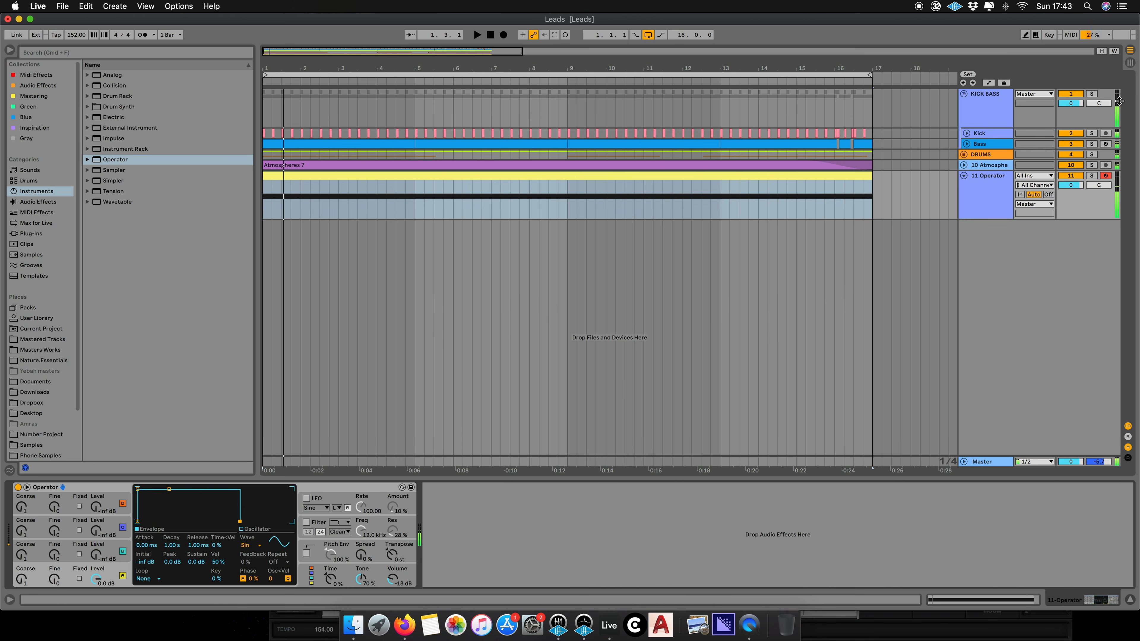
click(1092, 175)
key(space)
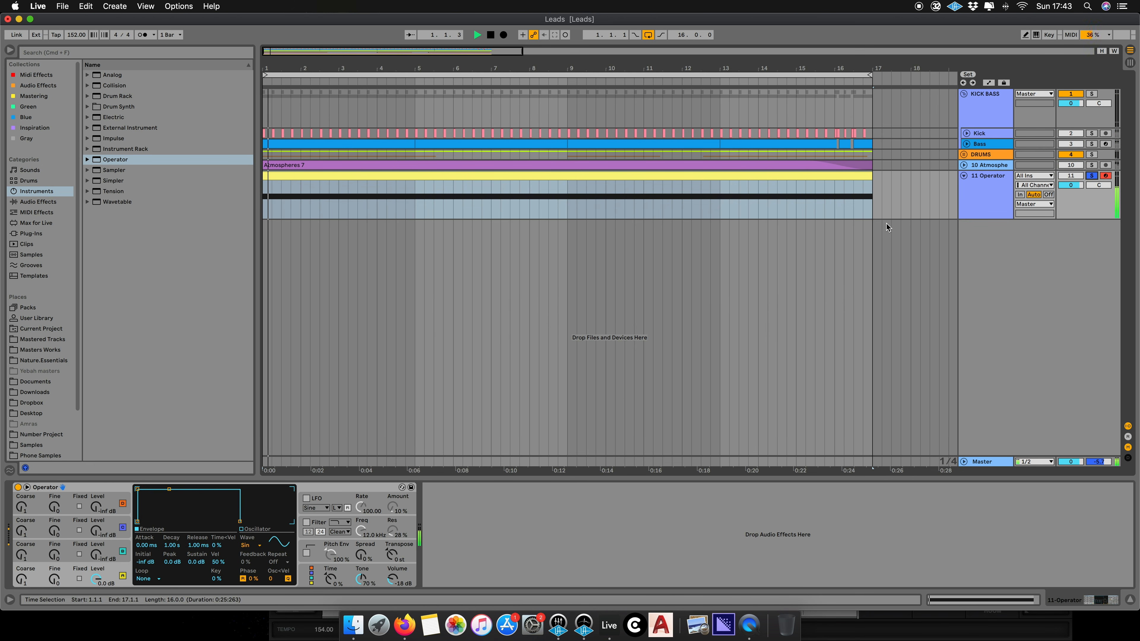
click(850, 225)
key(space)
drag(402, 48, 402, 49)
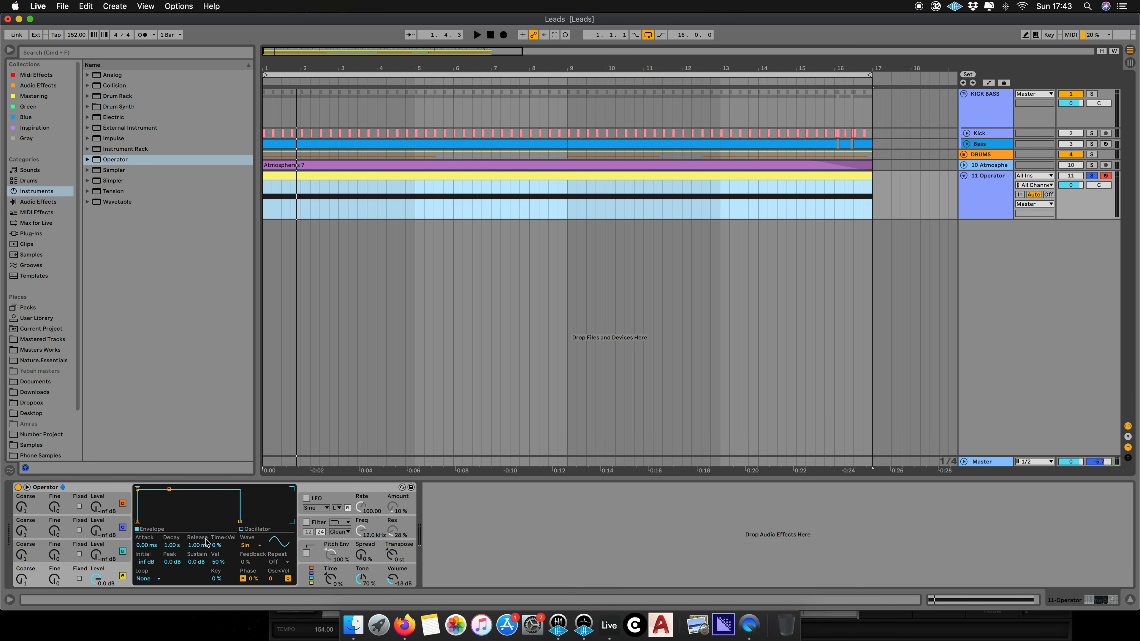
- Draw harmonics into the oscillator's user waveform editor while toggling playback to audition them
click(248, 548)
click(179, 516)
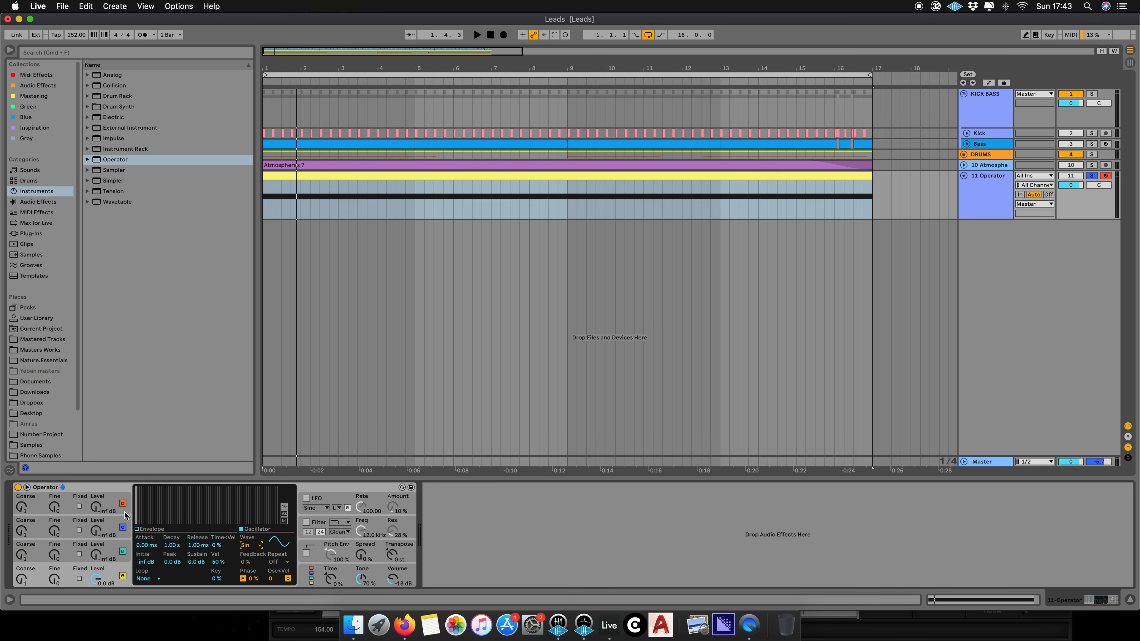
click(141, 491)
key(space)
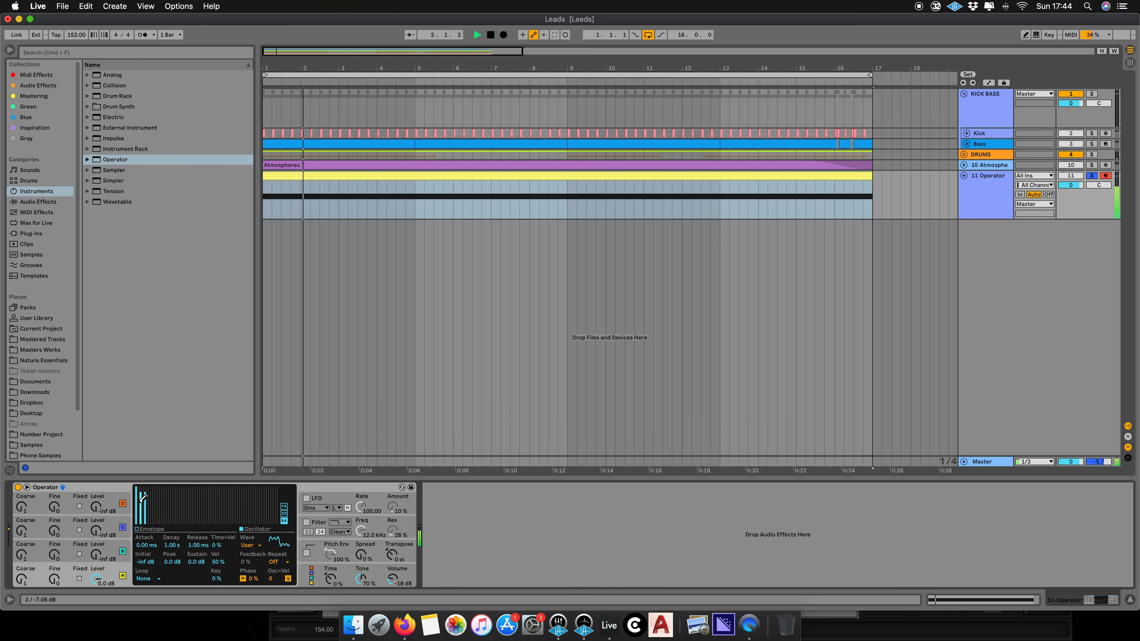
key(space)
key(space)
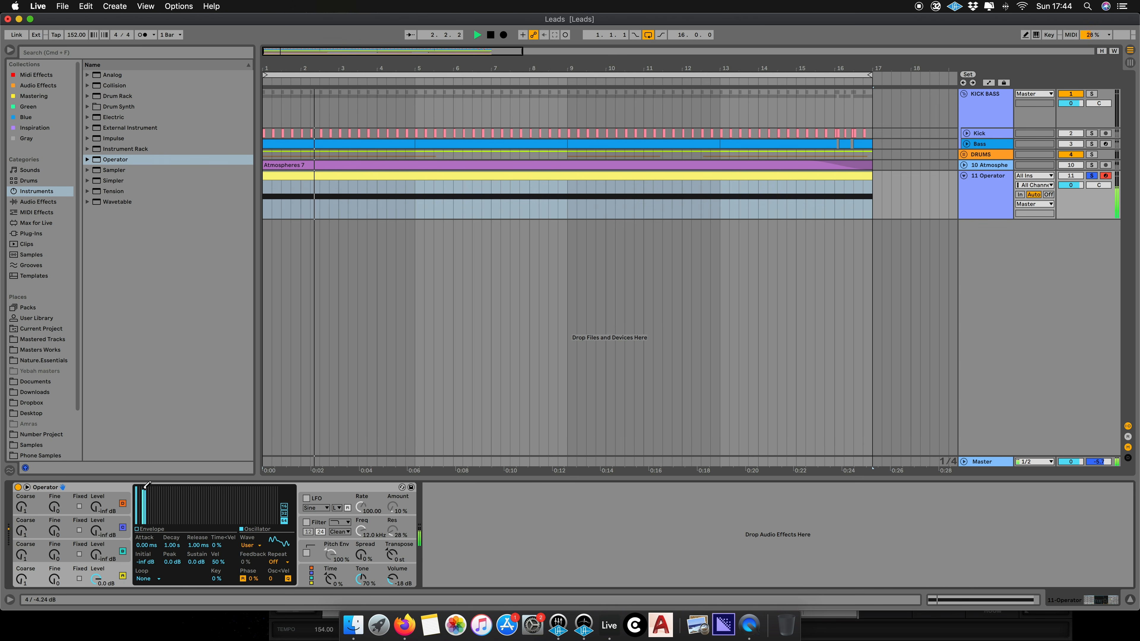
key(space)
key(space)
drag(164, 493, 159, 493)
key(space)
- Add and adjust higher harmonics in the user waveform editor, auditioning between edits
key(space)
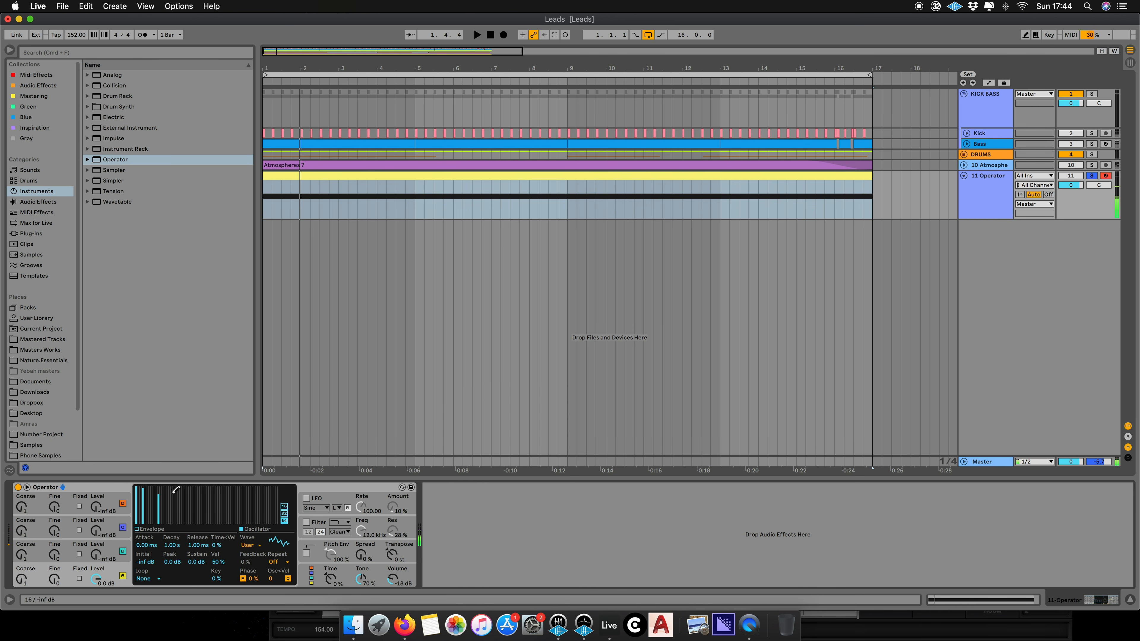
click(248, 493)
key(space)
key(space)
click(261, 494)
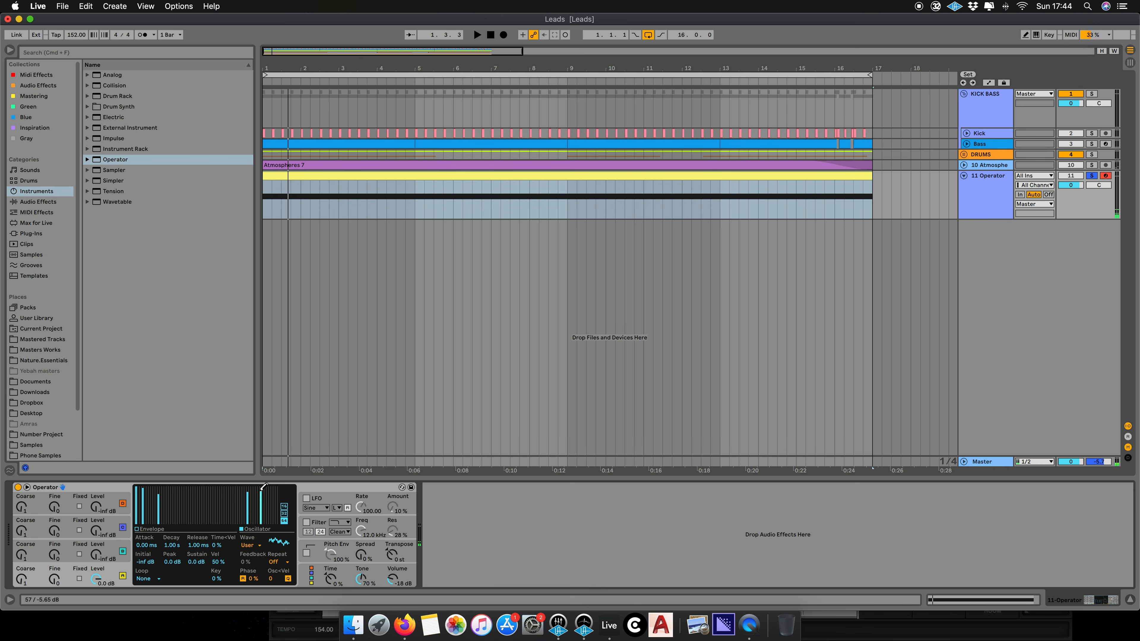
click(247, 525)
key(space)
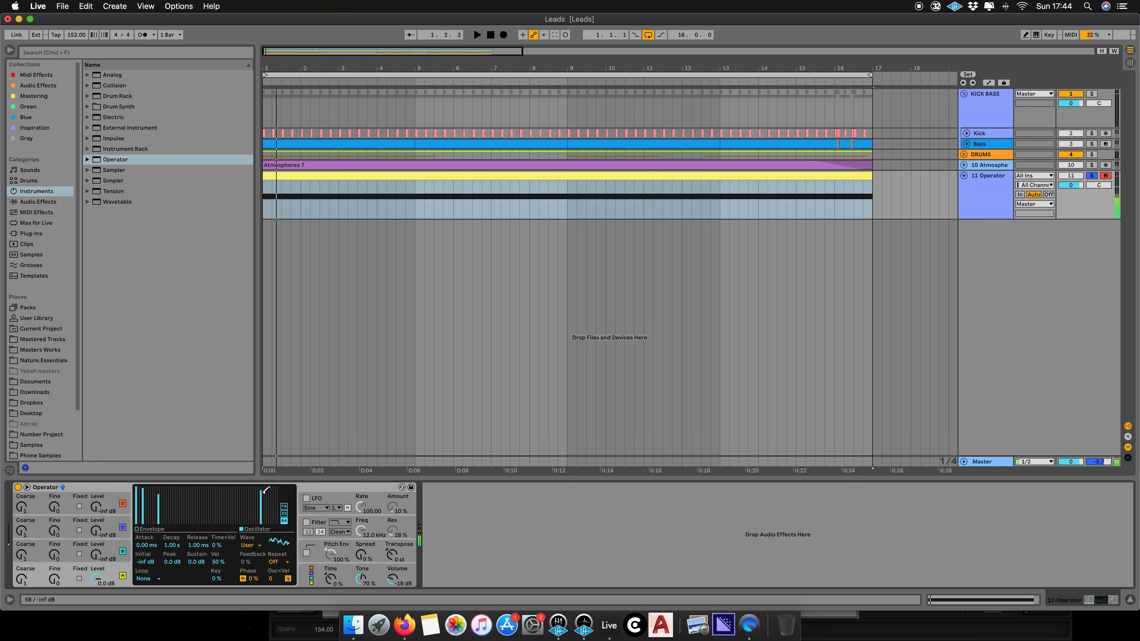
key(space)
key(space)
click(239, 489)
key(space)
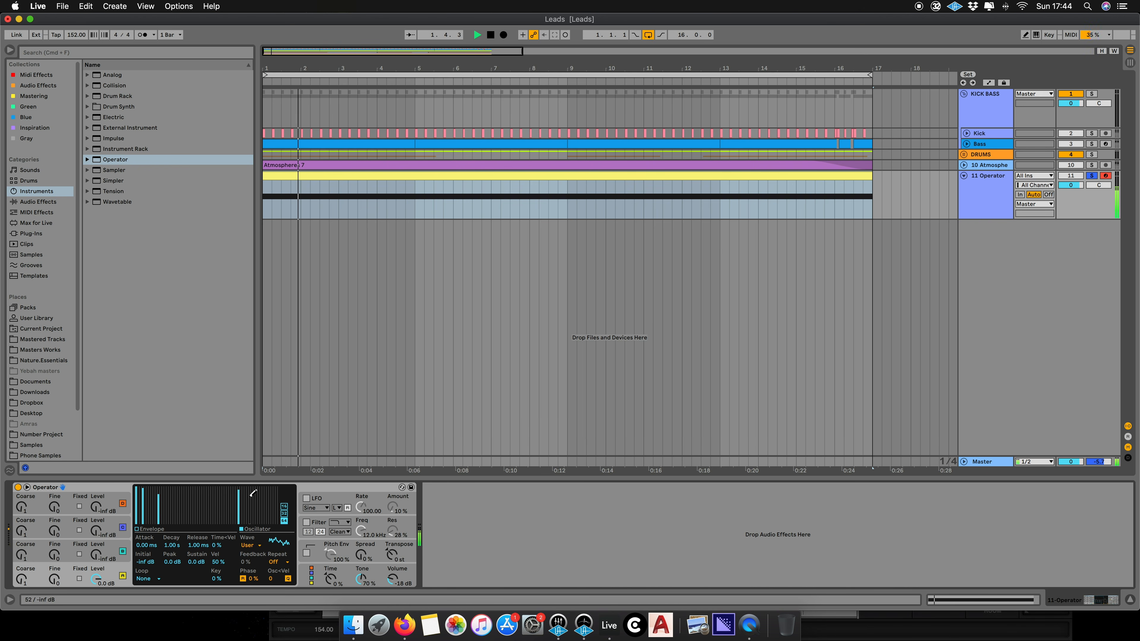
click(248, 489)
click(241, 526)
click(221, 489)
- Raise the highest harmonic bar in the waveform editor and audition the result repeatedly
key(space)
key(space)
key(space)
key(space)
click(249, 522)
key(space)
drag(250, 519, 250, 492)
key(space)
key(space)
key(space)
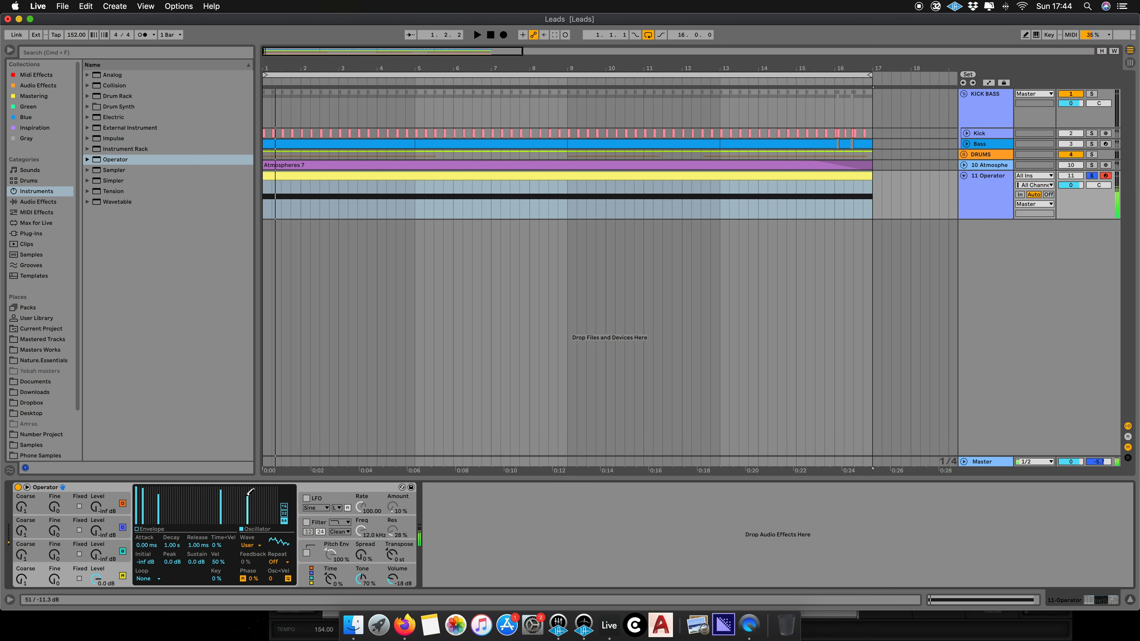
key(space)
key(space)
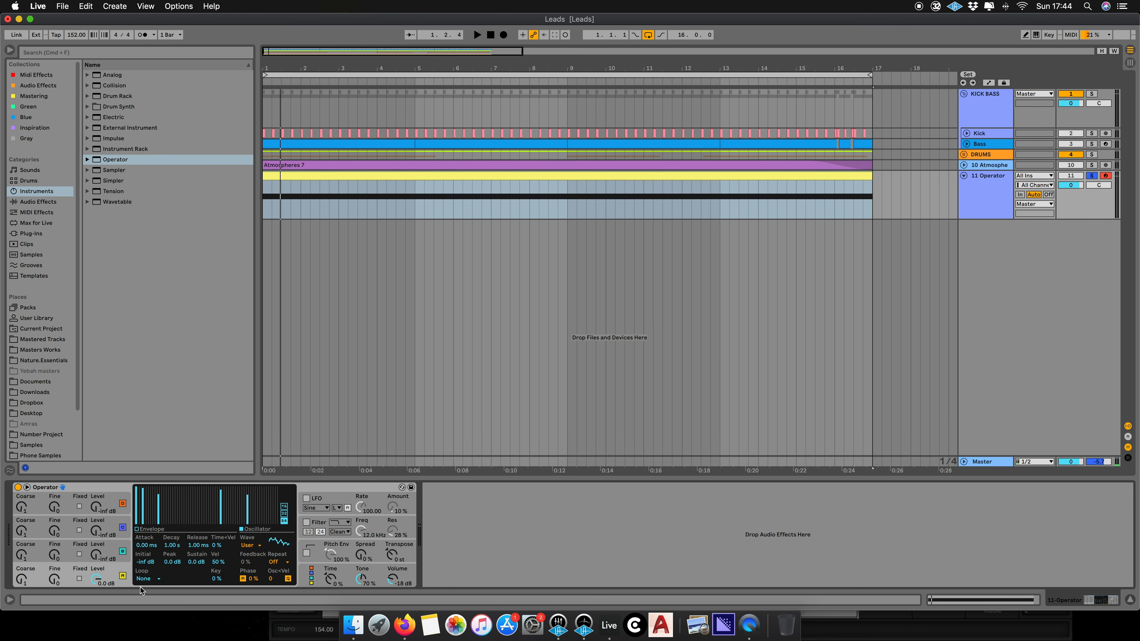
- Enable the LFO and set its waveform to SwUp
click(305, 499)
click(319, 509)
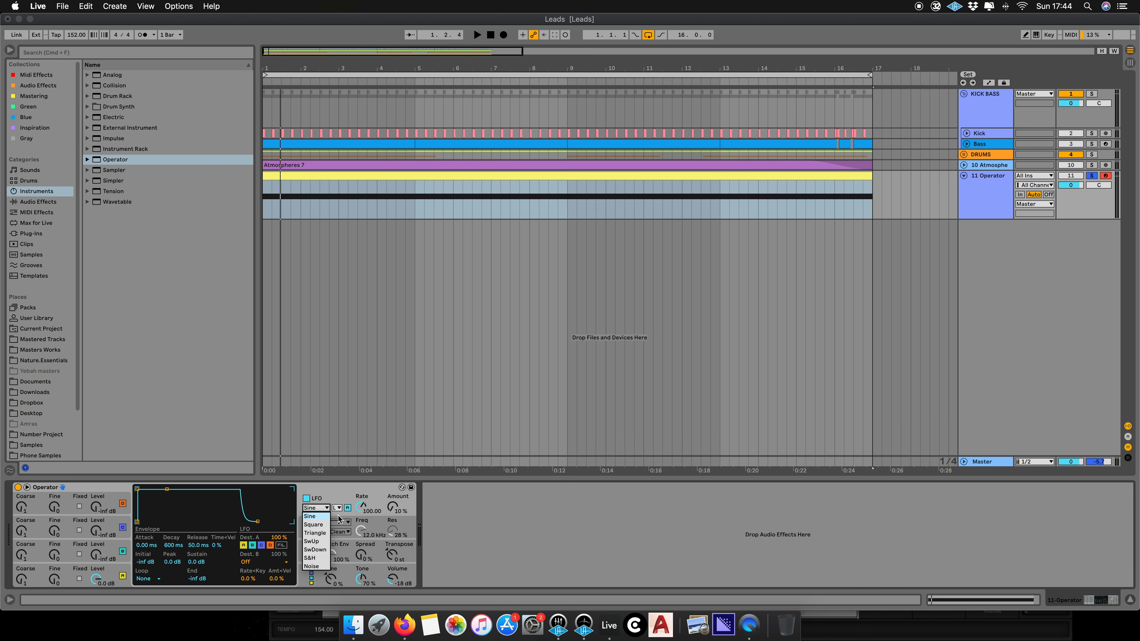
click(321, 542)
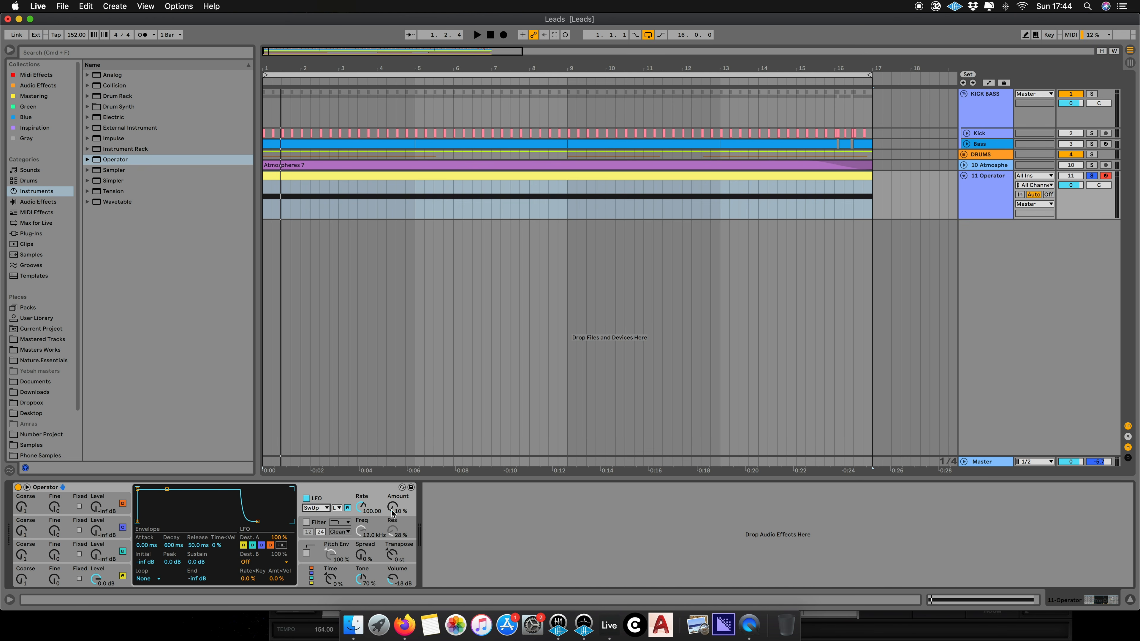
- Set the LFO range to High and its rate to 39.31
click(338, 507)
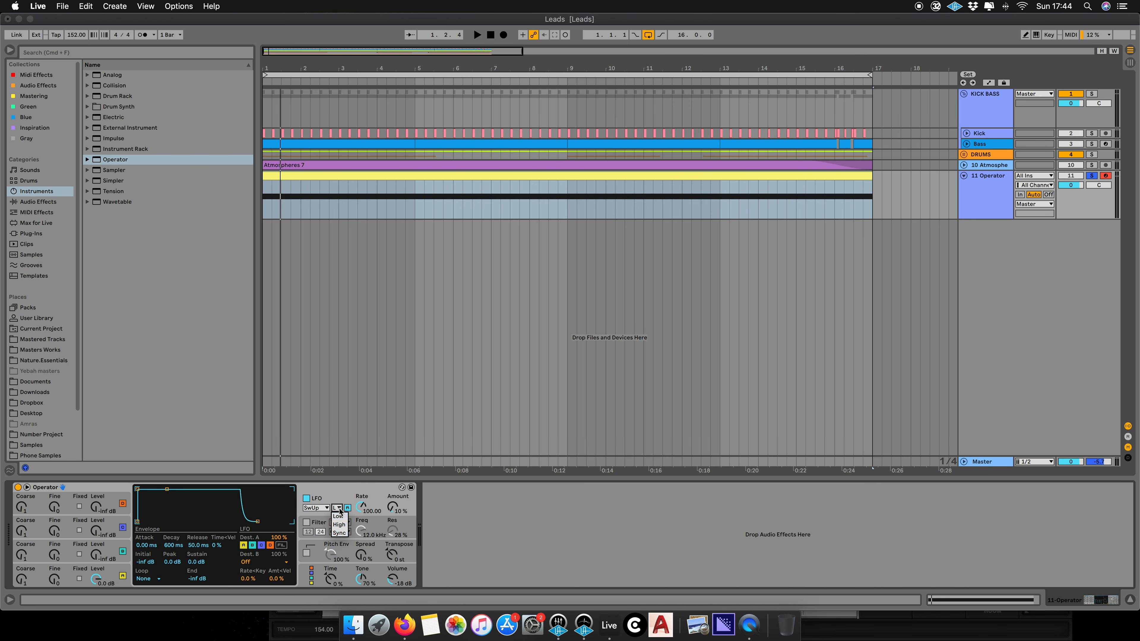
click(342, 526)
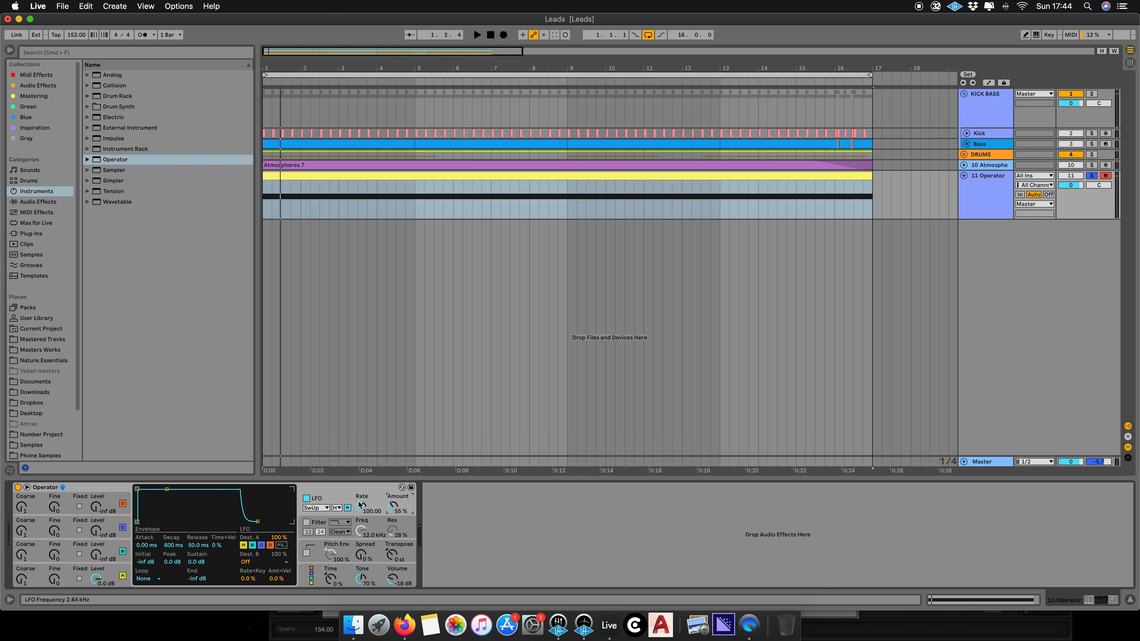
drag(363, 512, 363, 522)
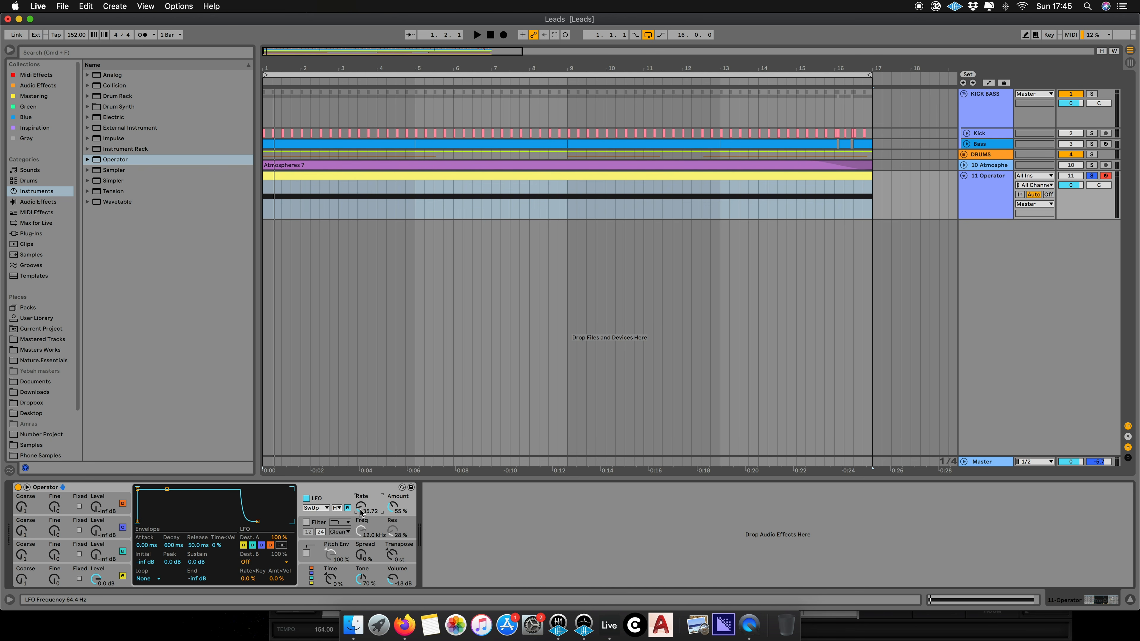
drag(361, 512, 361, 512)
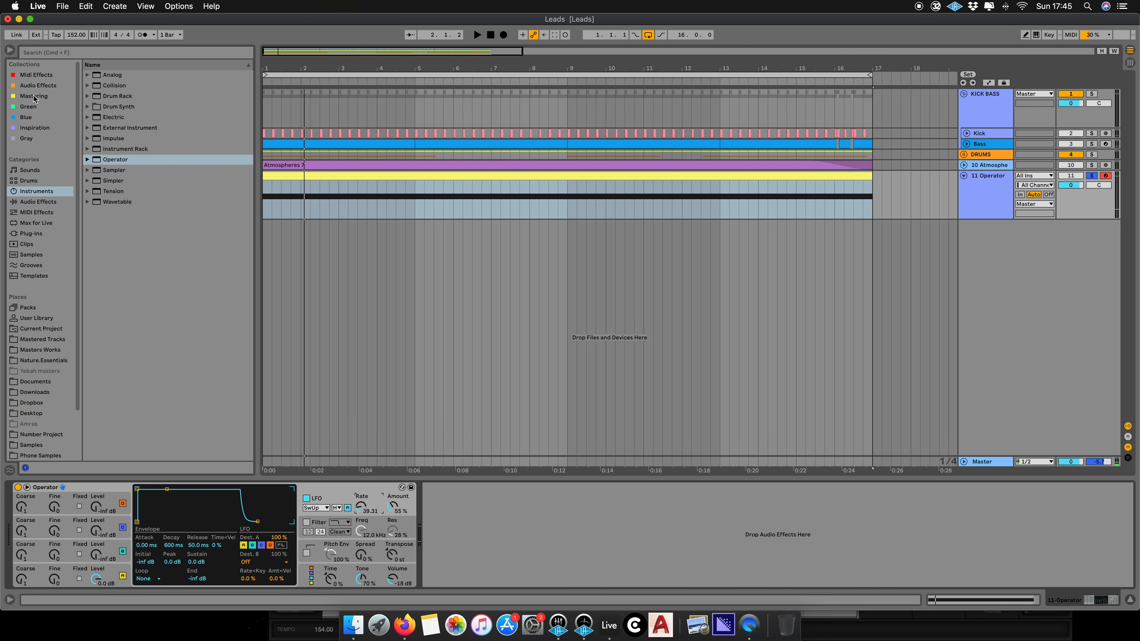
- Browse the colour-tagged collections and load the s(M)exoscope plugin onto the Operator track
click(24, 116)
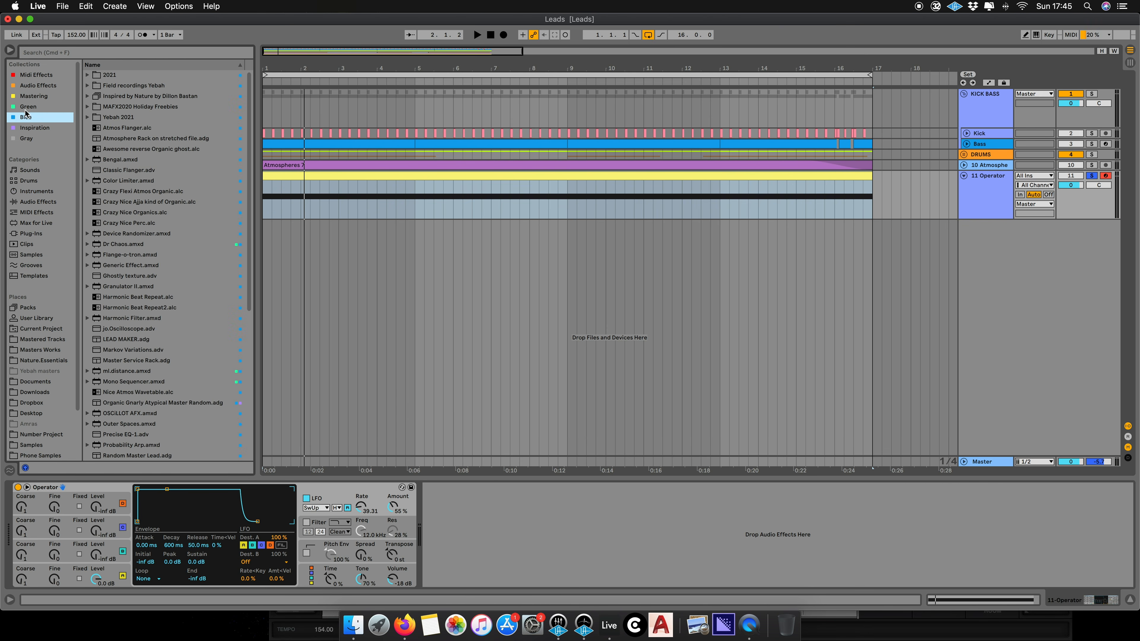
click(27, 108)
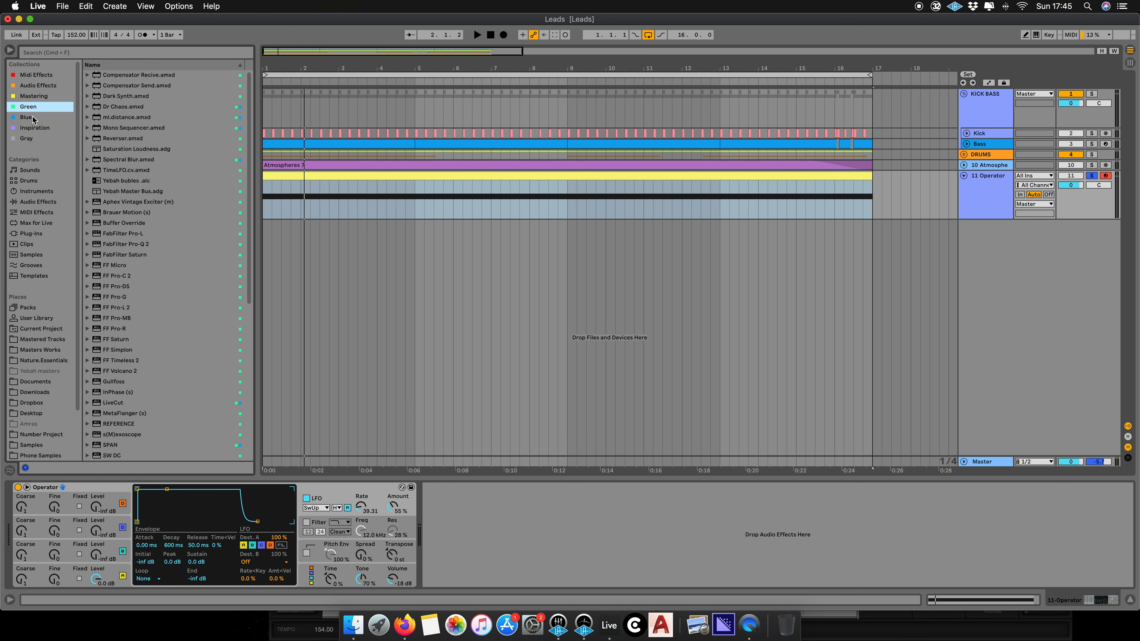
click(32, 116)
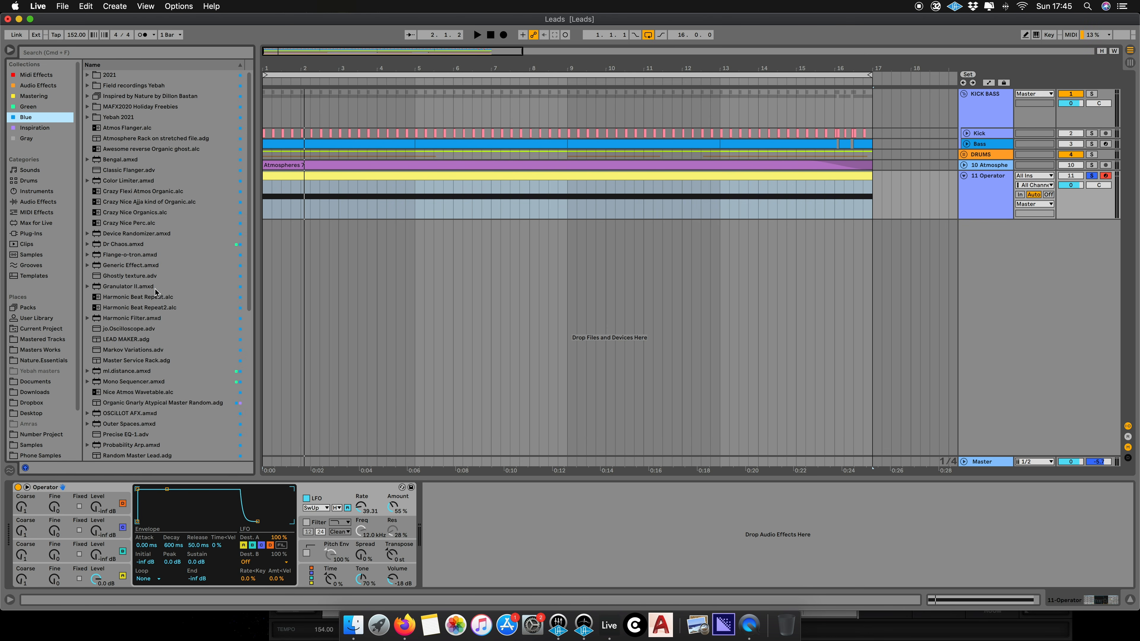
click(27, 107)
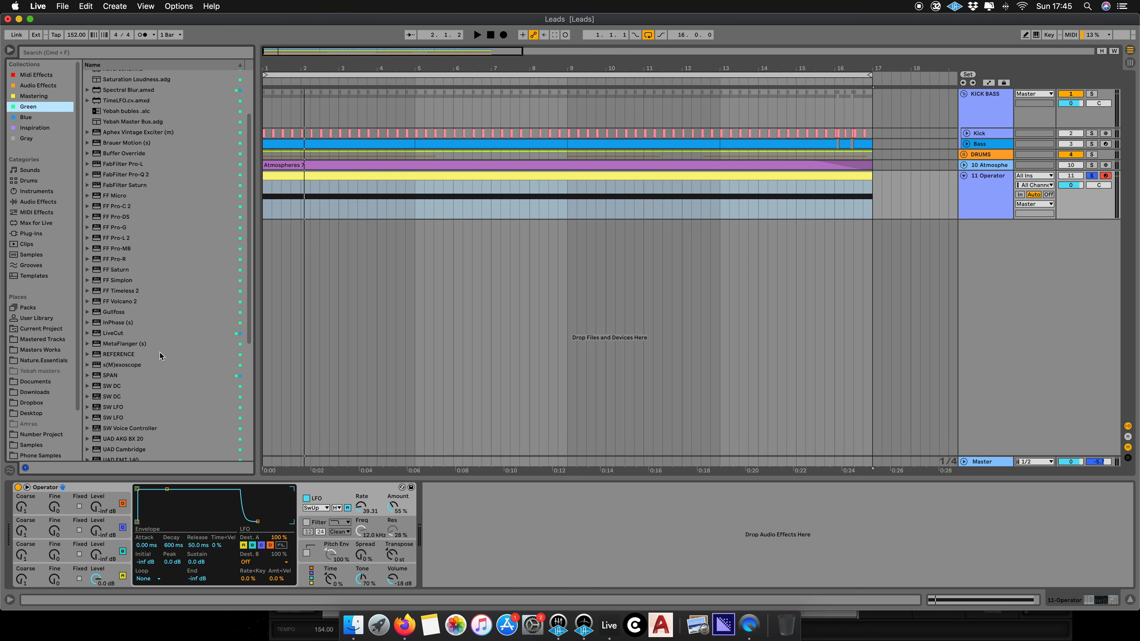
double_click(125, 169)
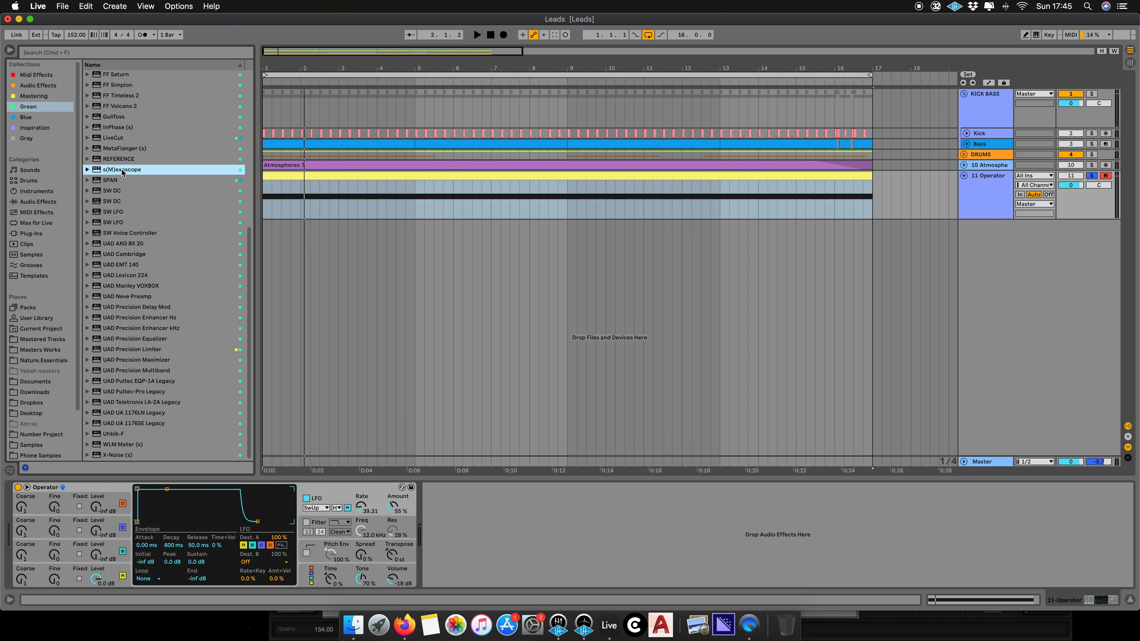
- Adjust the oscilloscope's Time and Amp knobs while starting and stopping playback of the note
key(space)
drag(706, 344, 692, 405)
mouse_move(742, 344)
mouse_down()
mouse_move(747, 333)
mouse_move(710, 332)
mouse_up()
key(space)
key(space)
- Set the LFO rate to 31.25 and audition the sound a few times
key(space)
mouse_move(360, 503)
mouse_down()
mouse_move(361, 518)
mouse_move(360, 504)
mouse_up()
key(space)
key(space)
key(space)
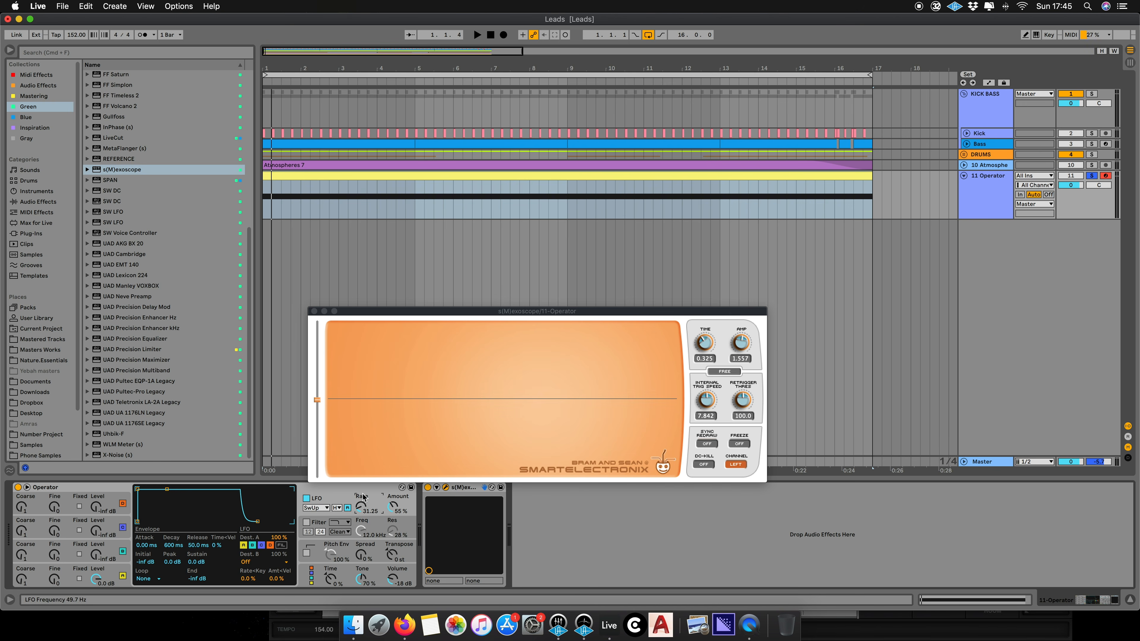
- Inspect the oscillator waveforms of the operators, opening the wave list for one of them
click(109, 579)
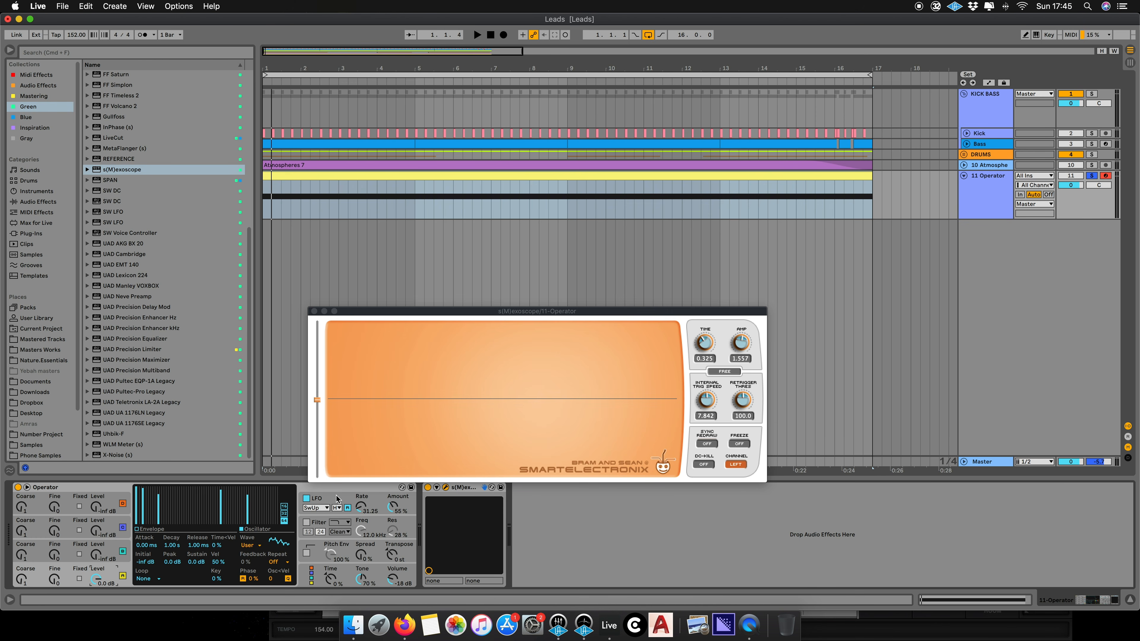
click(118, 551)
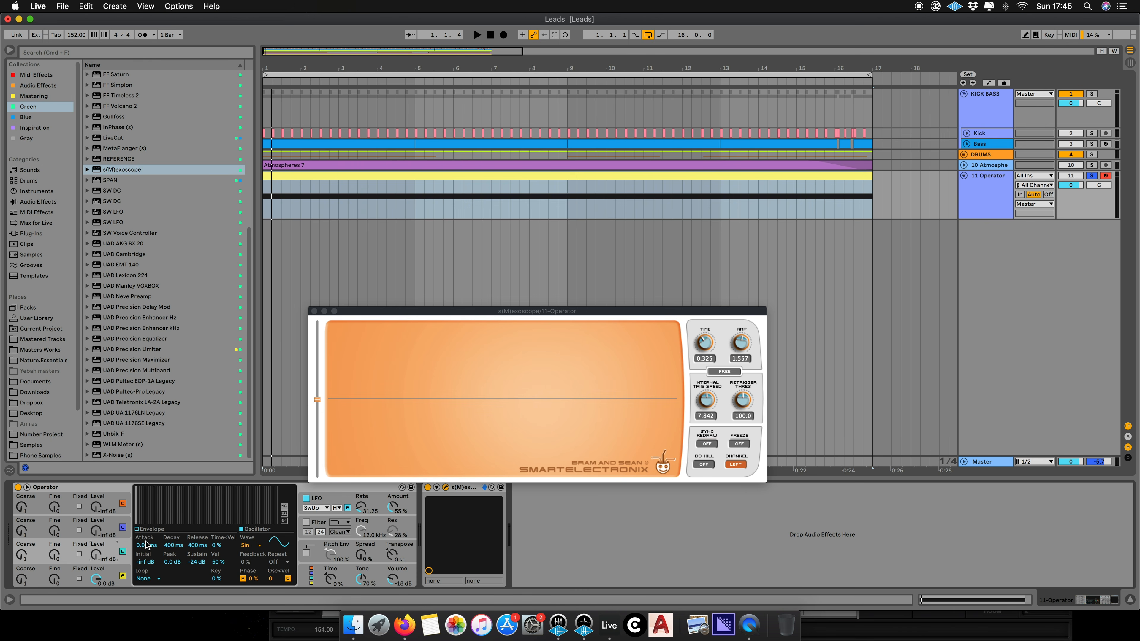
click(253, 546)
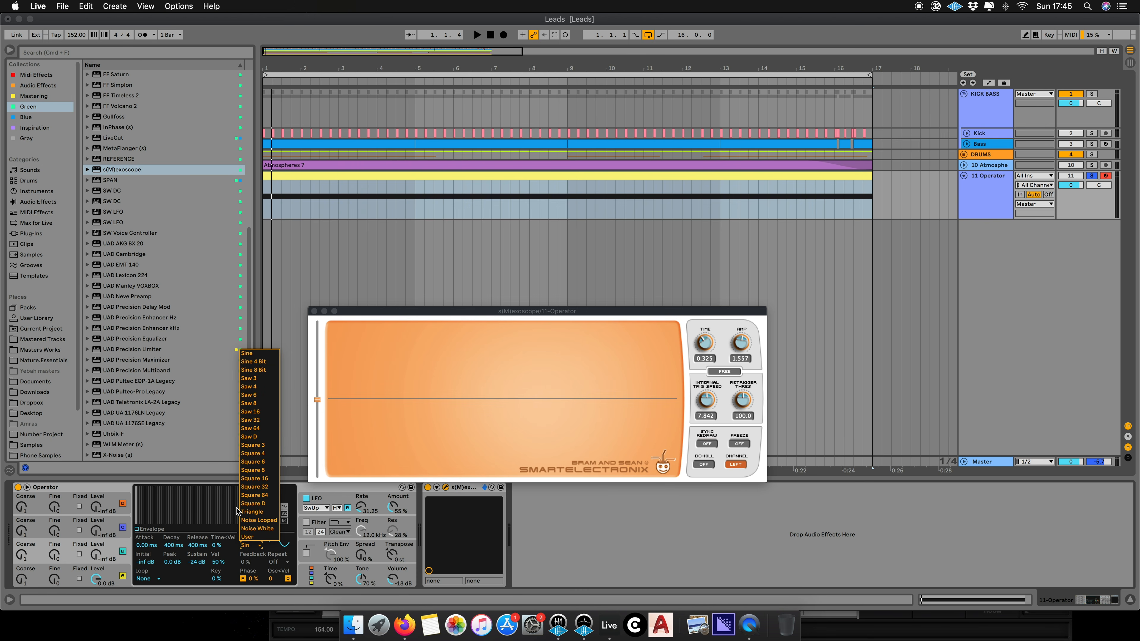
click(102, 554)
click(110, 574)
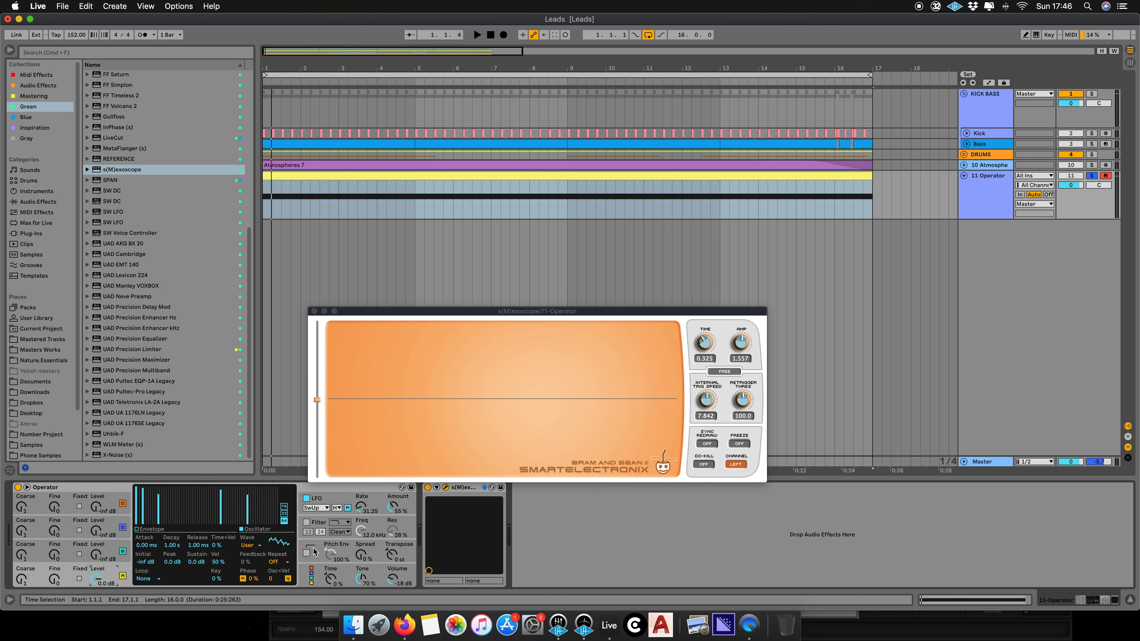
- Close the oscilloscope window and raise the LFO rate to 34.27 and amount to 67% while auditioning
click(334, 502)
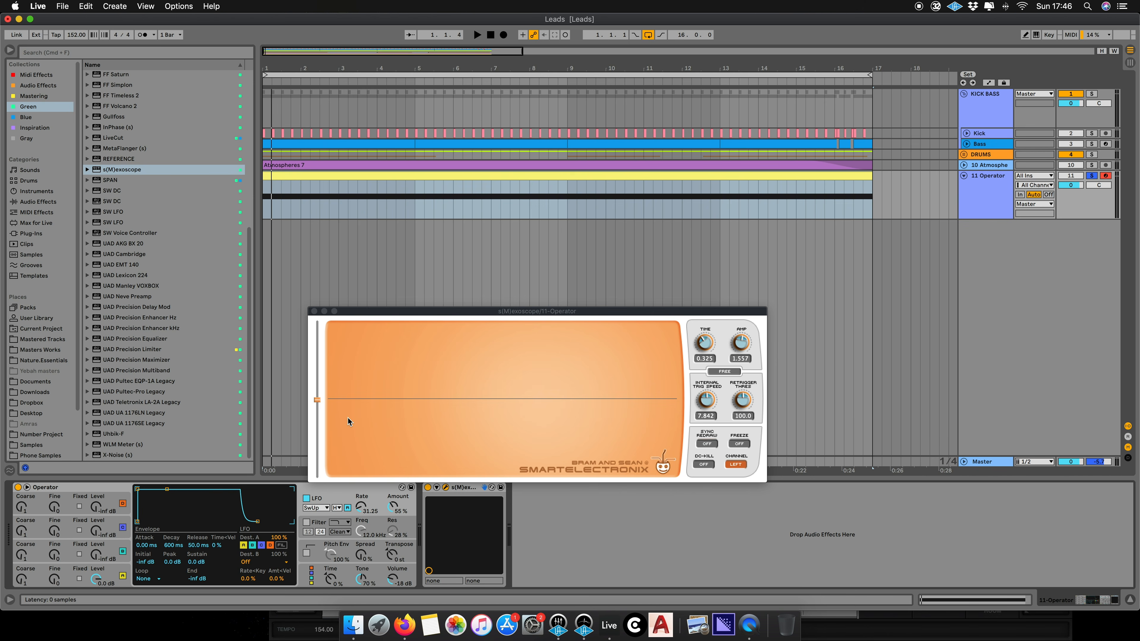
click(314, 311)
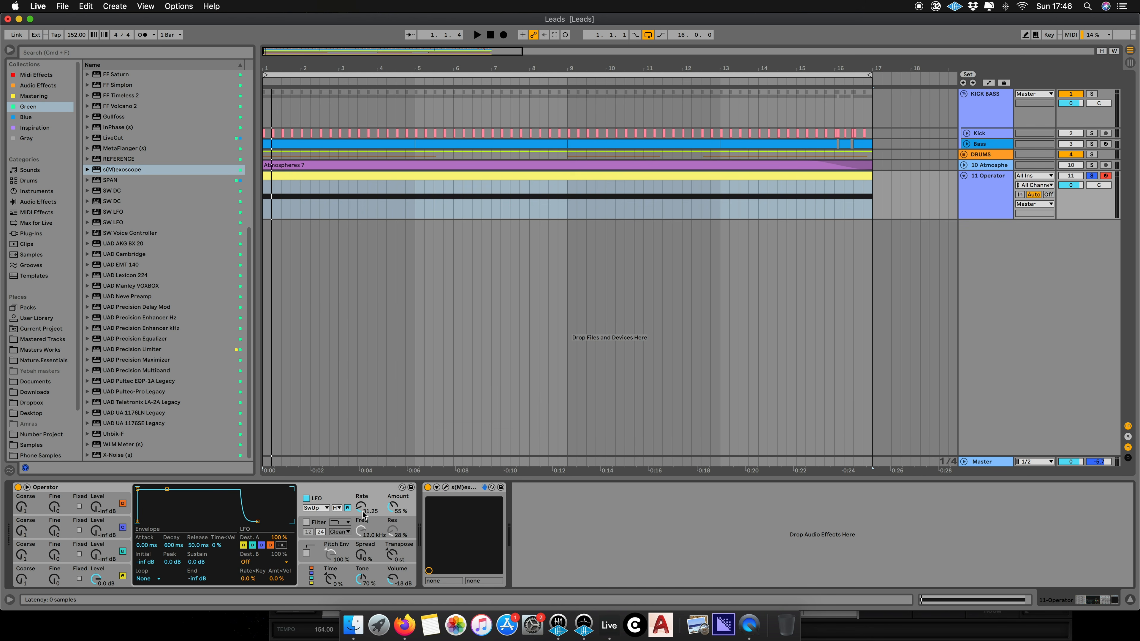
key(space)
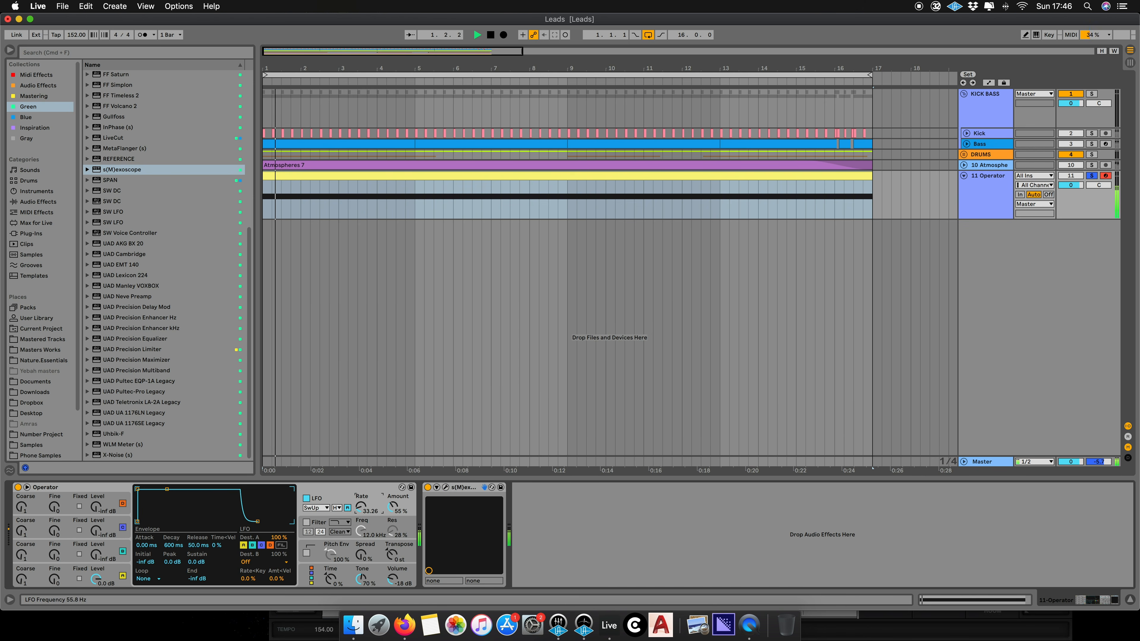
key(space)
drag(361, 506, 393, 485)
key(space)
key(space)
key(space)
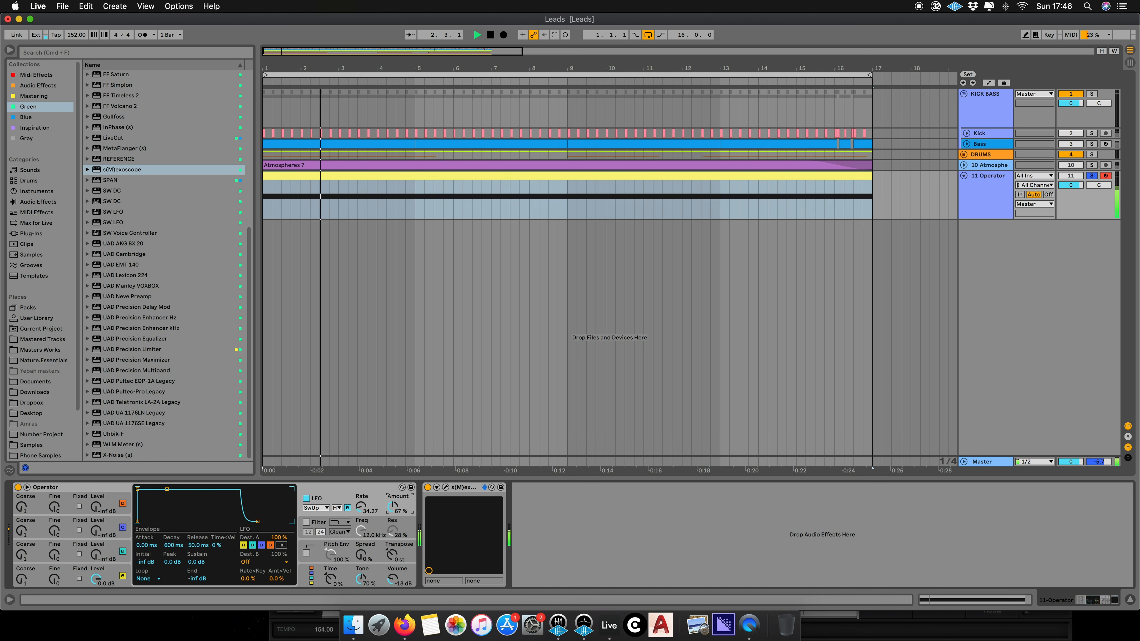
key(space)
- Return the LFO amount to 55% and audition the sound repeatedly
key(space)
mouse_move(395, 512)
mouse_down()
mouse_move(395, 497)
mouse_move(393, 521)
mouse_move(393, 503)
mouse_up()
key(space)
key(space)
key(space)
key(space)
key(space)
key(space)
key(space)
key(space)
key(space)
key(space)
key(space)
key(space)
key(space)
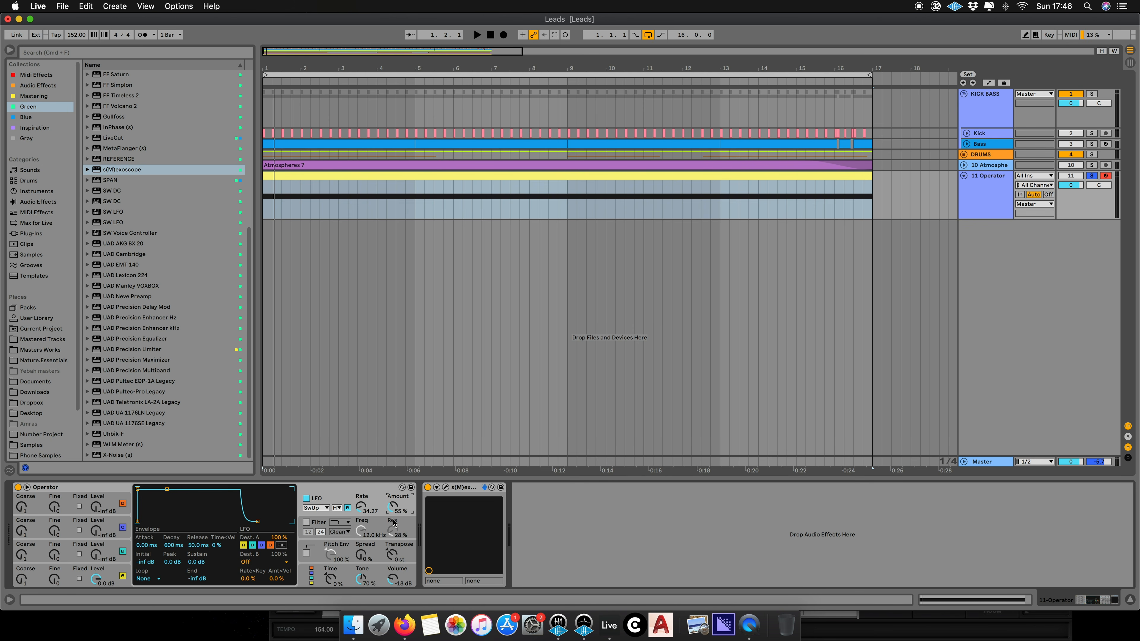
- Enable Operator's filter, choose a filter type, and play the note
click(308, 523)
click(342, 524)
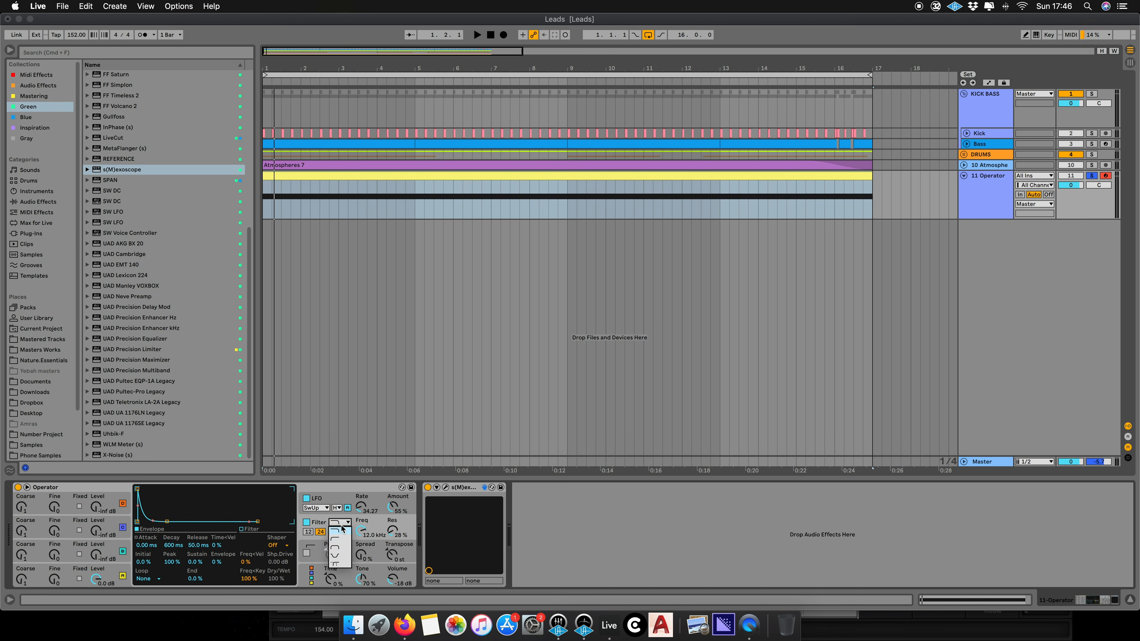
click(344, 533)
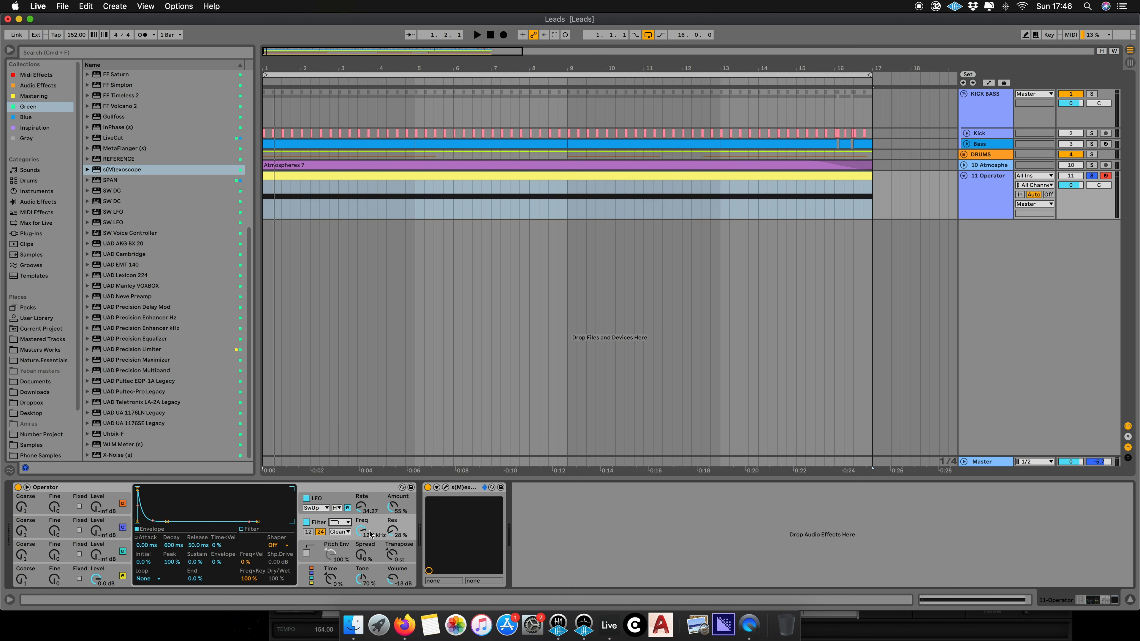
key(space)
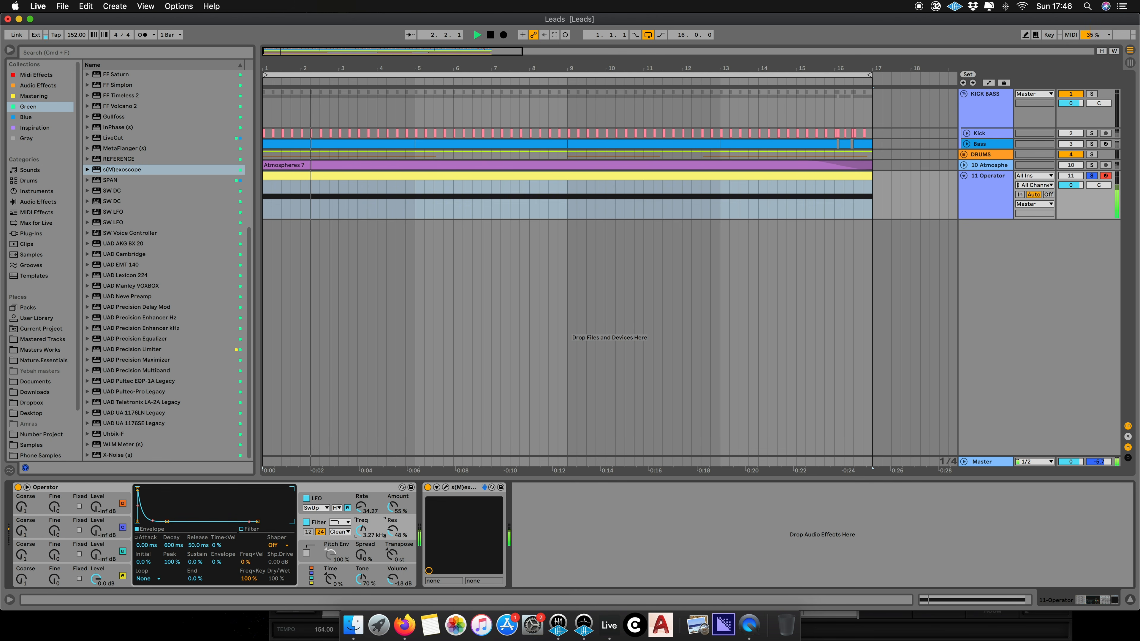
- Switch to another filter type and raise the filter frequency to 18.3 kHz, auditioning the result
click(341, 522)
click(343, 542)
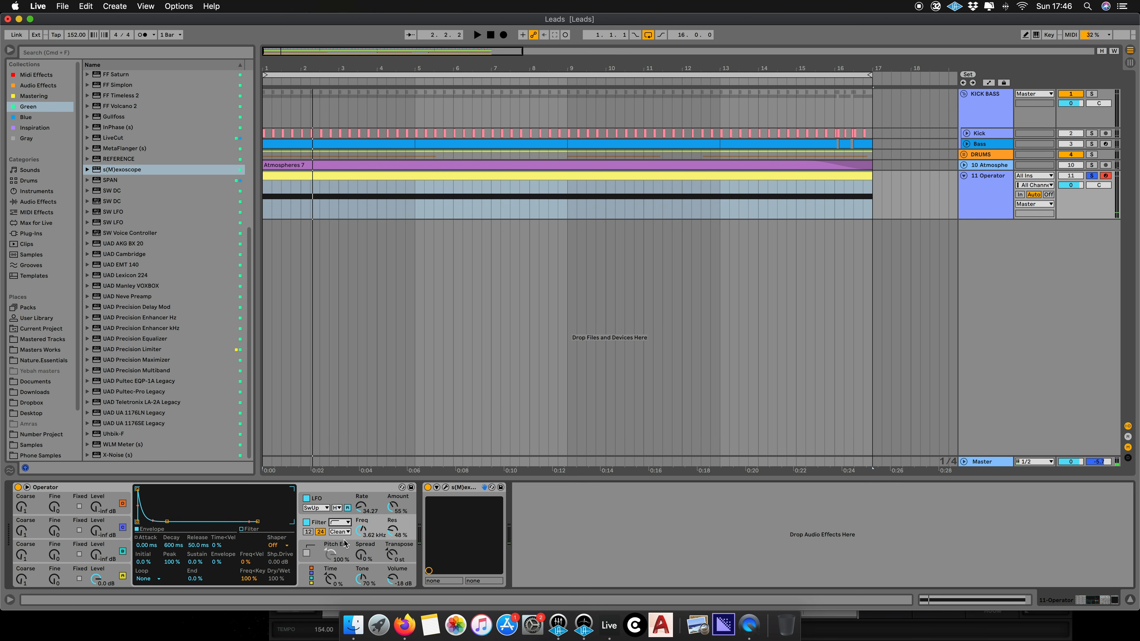
key(space)
drag(361, 533, 362, 574)
key(space)
key(space)
key(space)
key(space)
key(space)
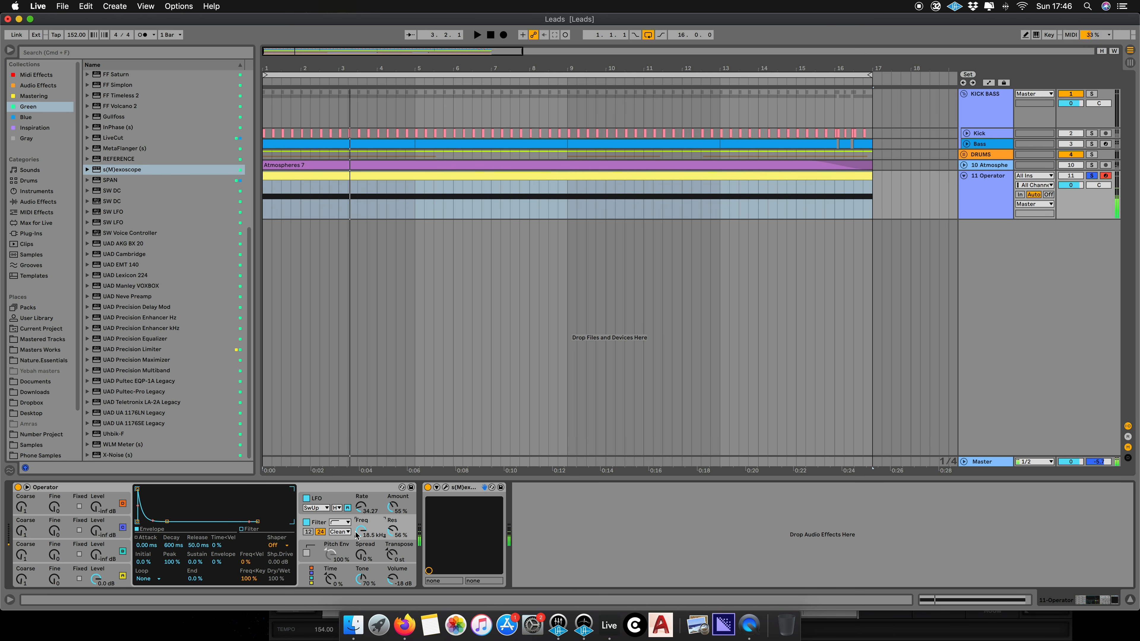
- Try two other filter types in turn, auditioning each one
click(348, 523)
click(351, 549)
key(space)
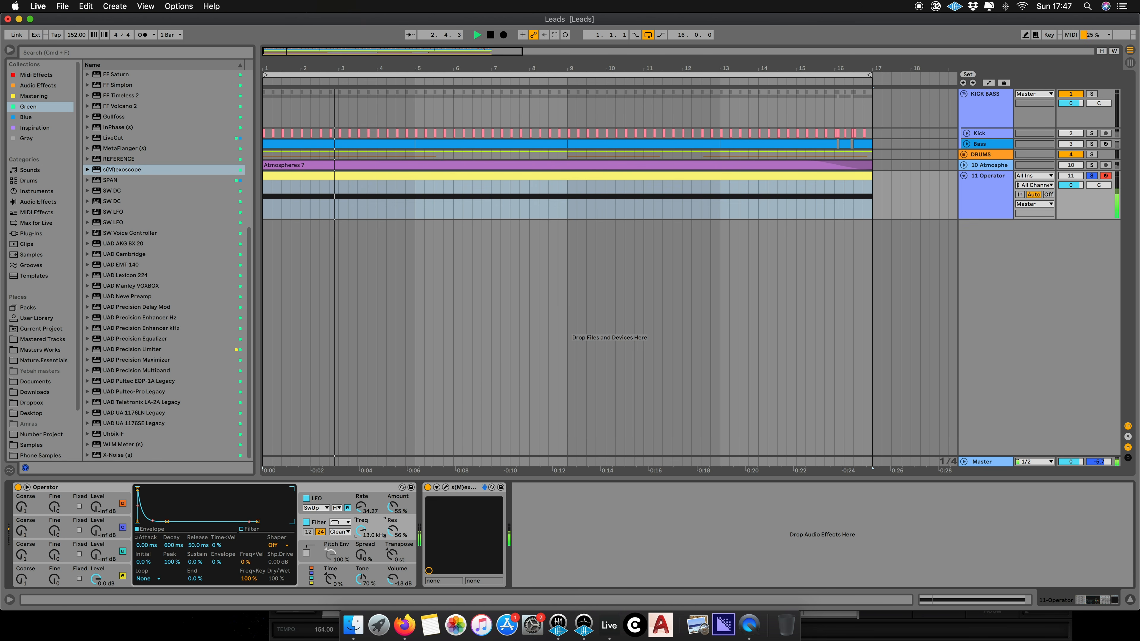
key(space)
click(347, 522)
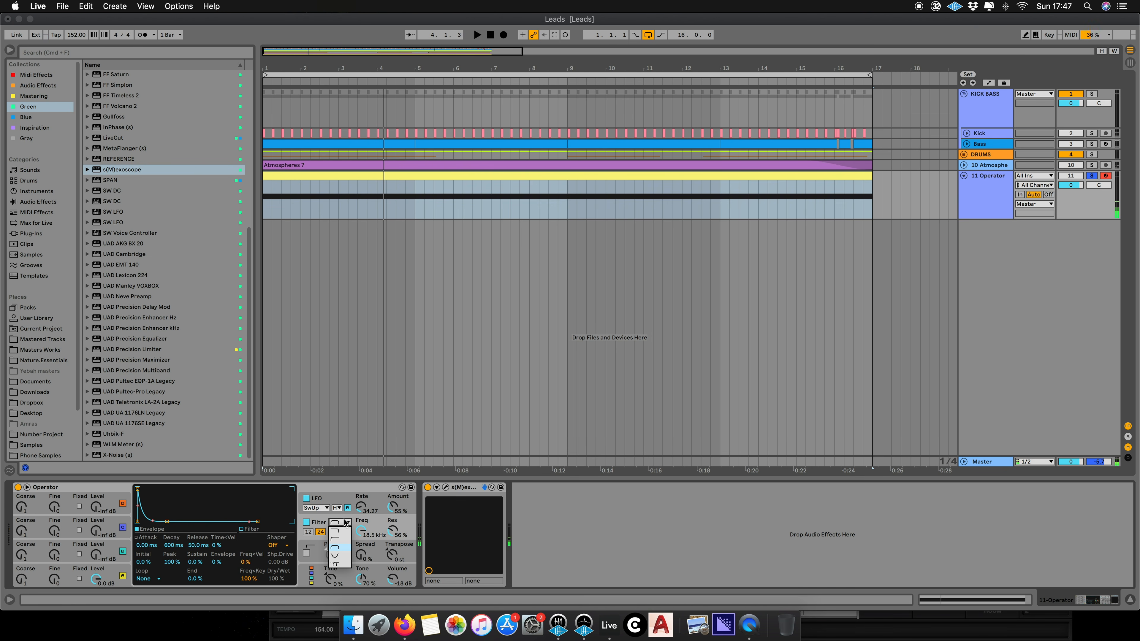
click(341, 541)
key(space)
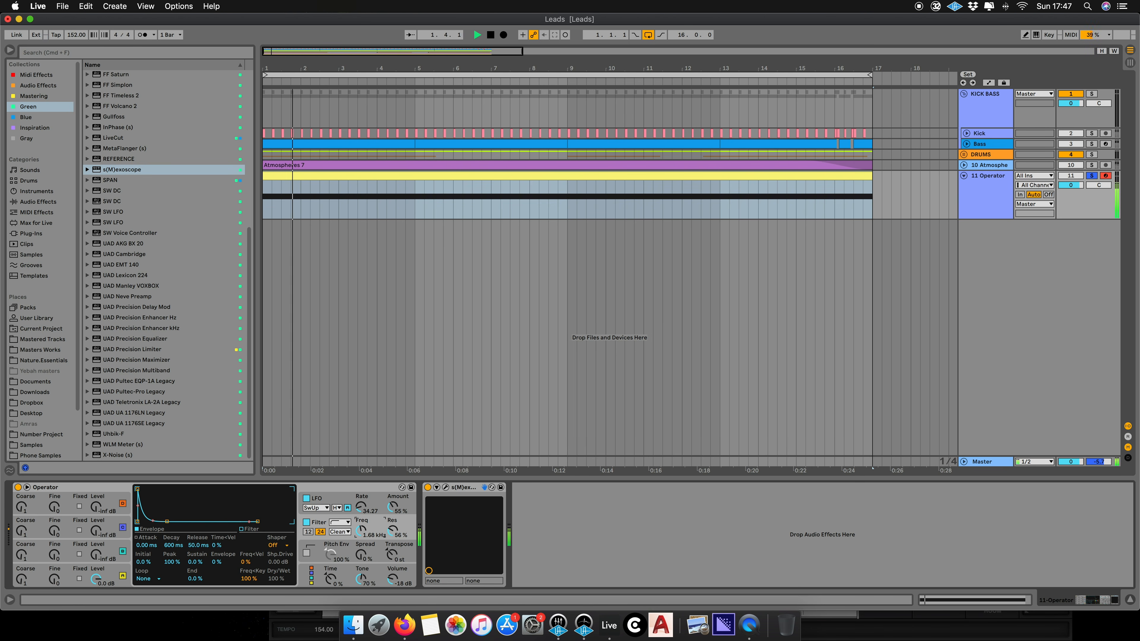
key(space)
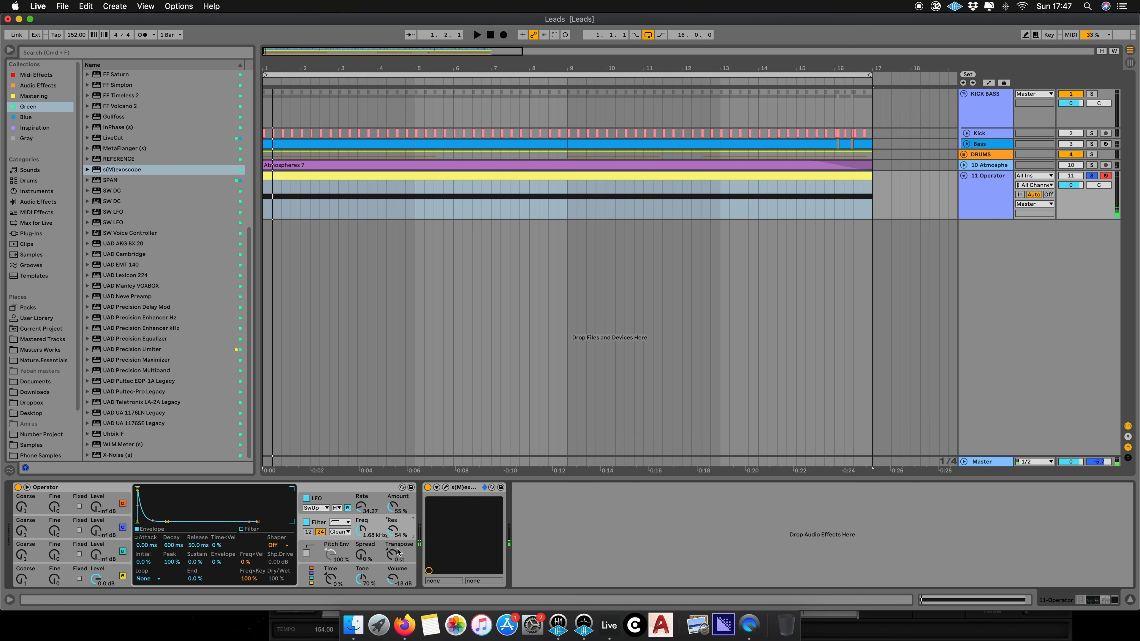
- Lower the transpose to -25 st and set the filter frequency to 10.7 kHz while auditioning
click(393, 557)
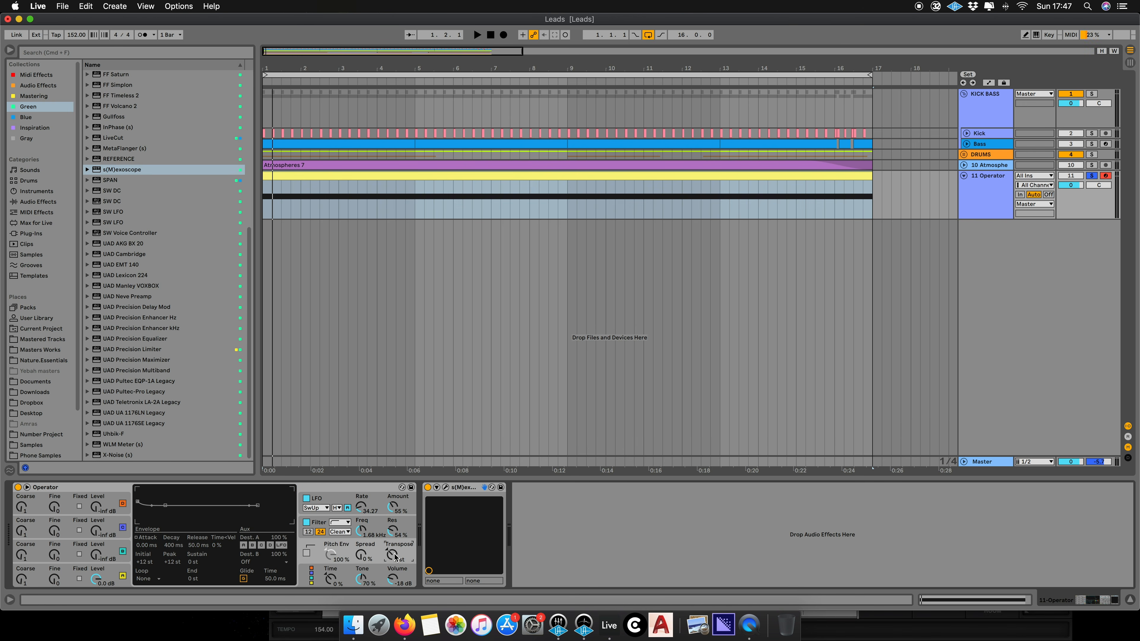
key(space)
drag(393, 557, 393, 562)
key(space)
key(space)
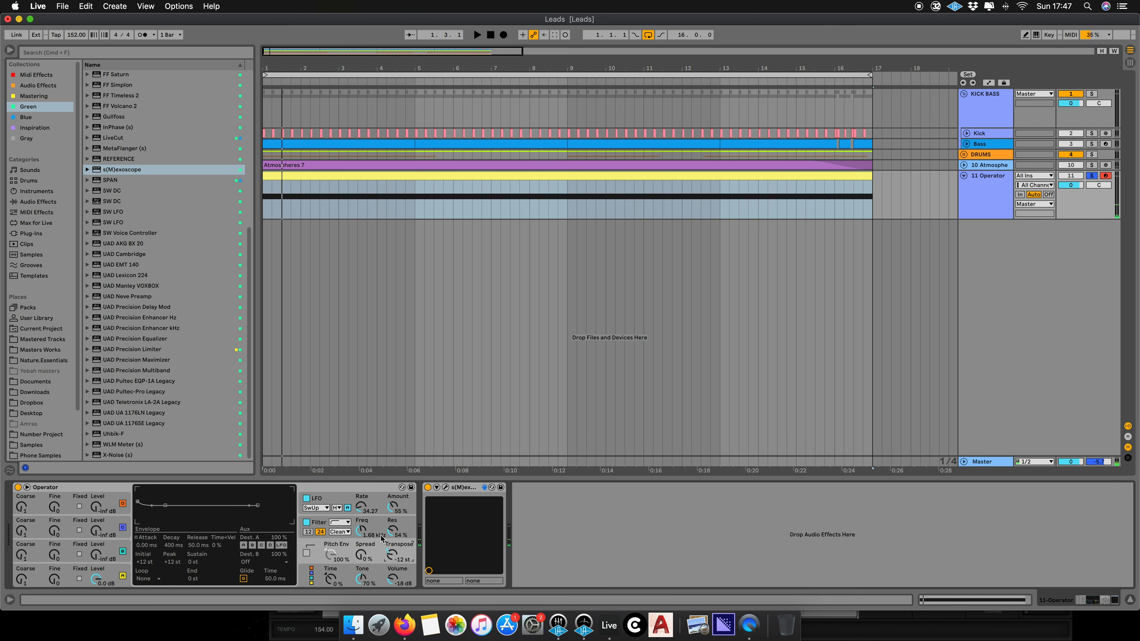
key(space)
mouse_move(365, 538)
mouse_down()
mouse_move(365, 566)
mouse_move(364, 542)
mouse_up()
key(space)
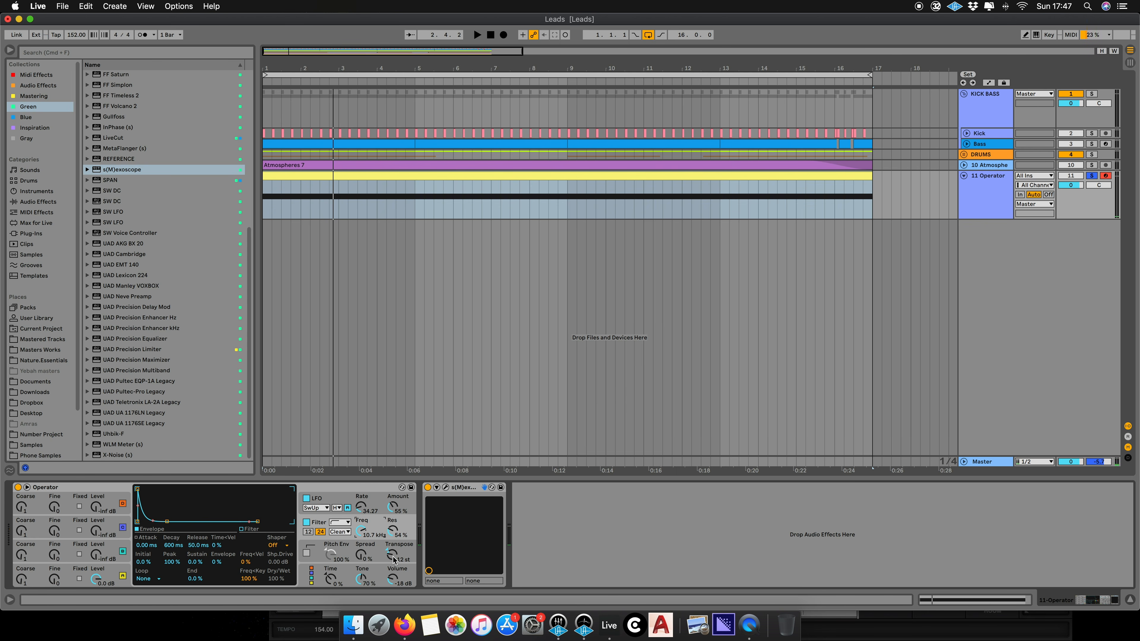
drag(393, 560, 393, 584)
key(space)
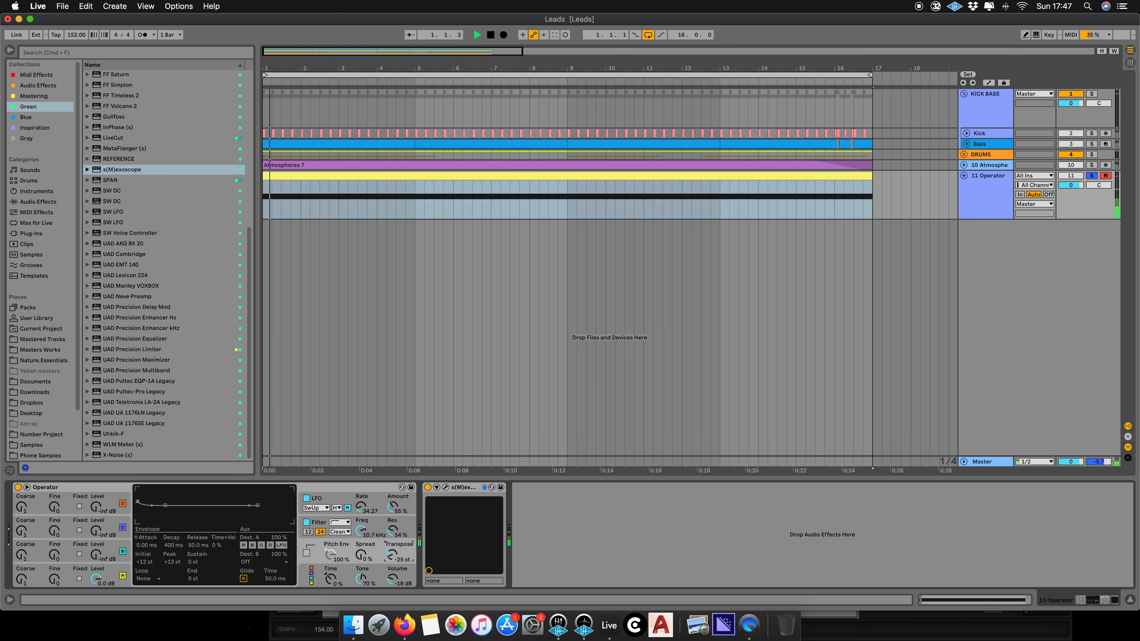
- Set the filter frequency to 2.53 kHz and the tone to 100%, then play the note
mouse_move(361, 531)
mouse_down()
mouse_move(367, 538)
mouse_move(373, 523)
mouse_up()
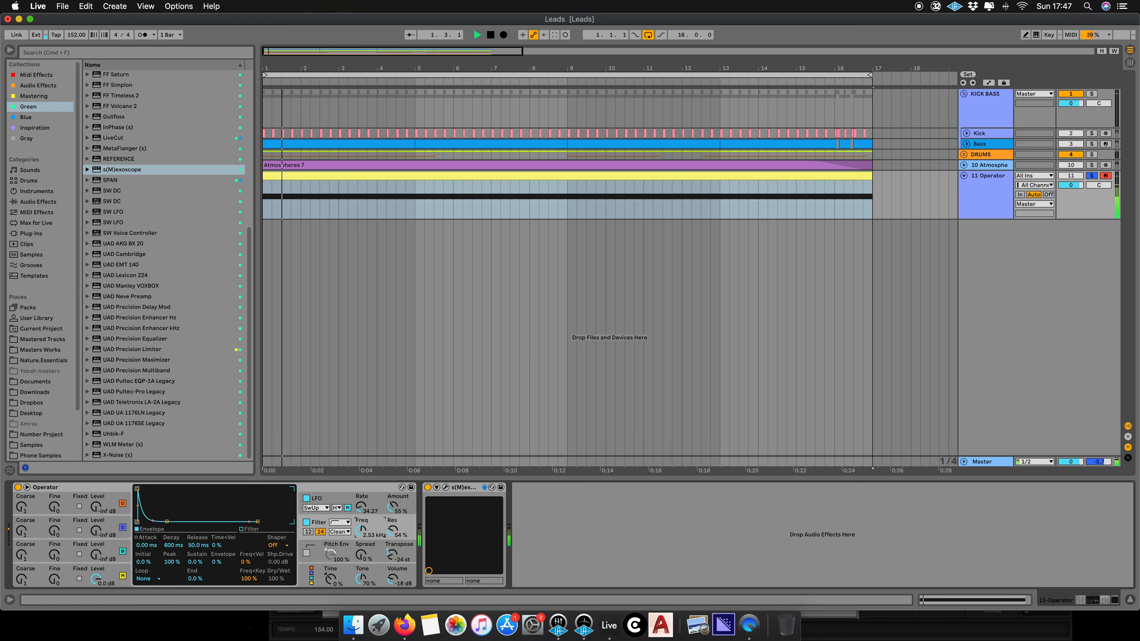
drag(359, 579, 361, 519)
key(space)
- Set the transpose to +12 st and the filter frequency to 18.3 kHz, auditioning the result
click(393, 558)
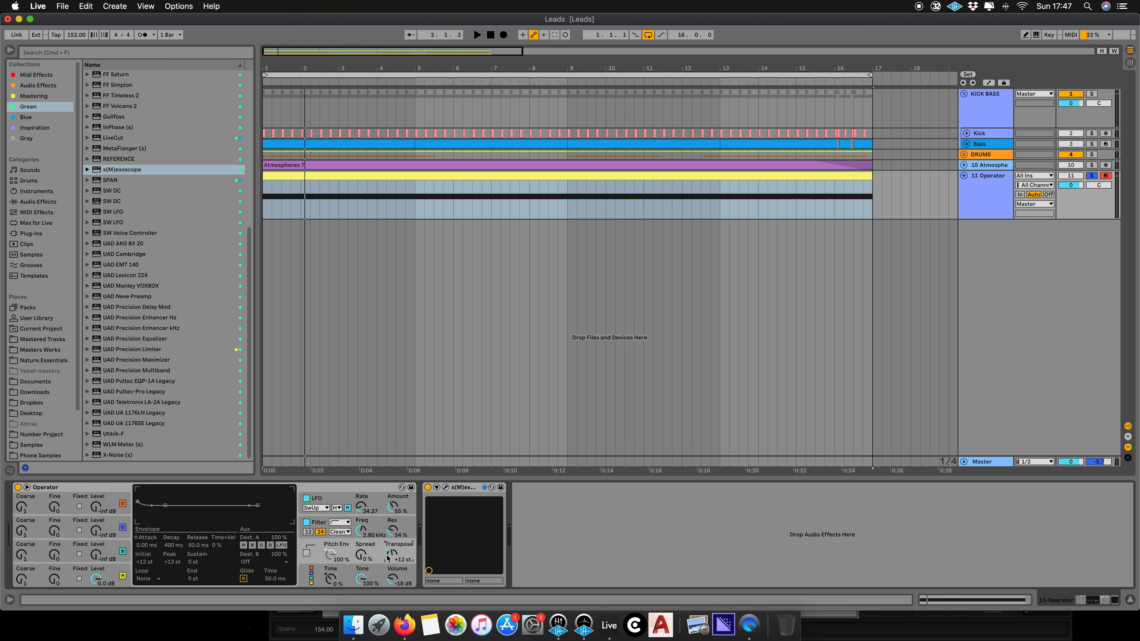
key(space)
mouse_move(362, 532)
mouse_down()
mouse_move(363, 516)
mouse_move(362, 542)
mouse_up()
key(space)
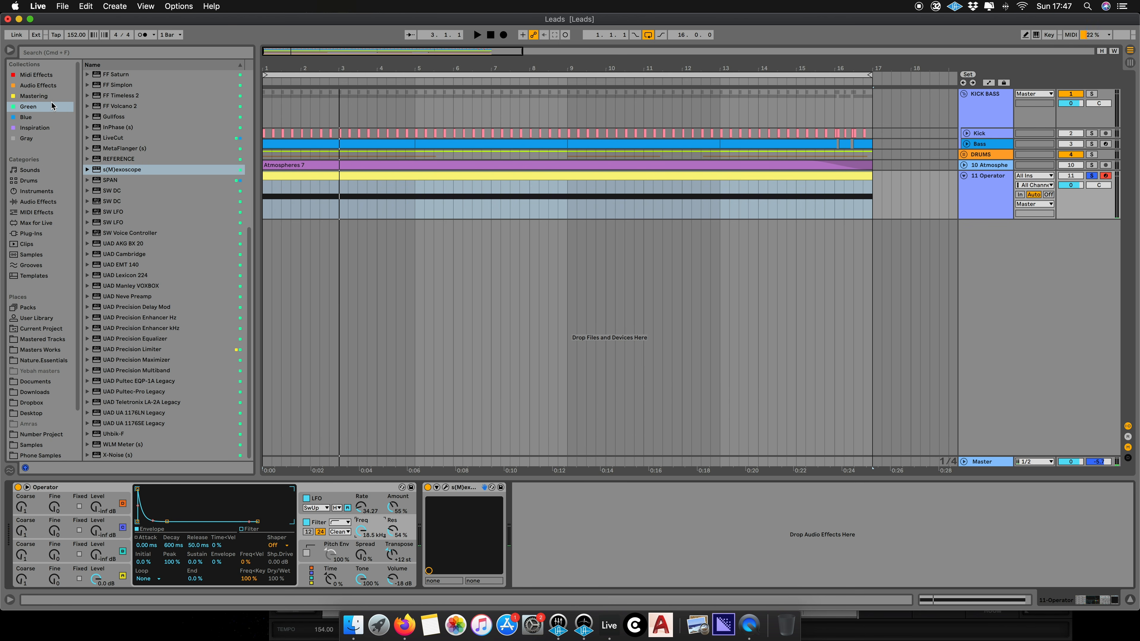
- Load FabFilter Pro-Q 3 from the Mastering collection onto the Operator track and reposition its window
click(54, 98)
double_click(133, 118)
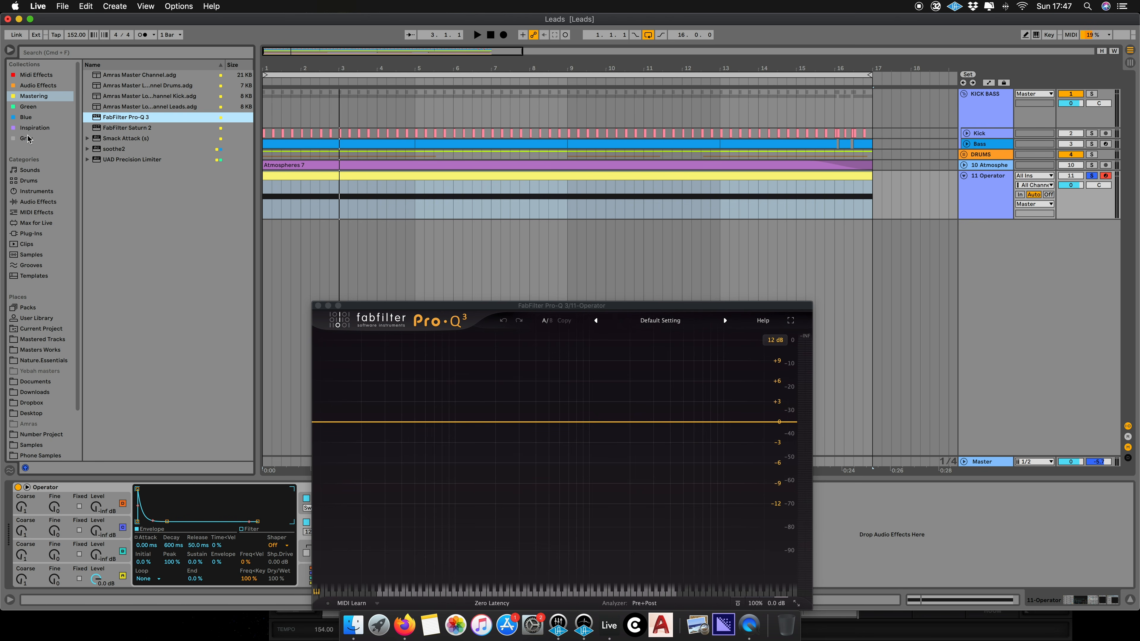
click(28, 139)
key(space)
drag(424, 305, 570, 193)
key(space)
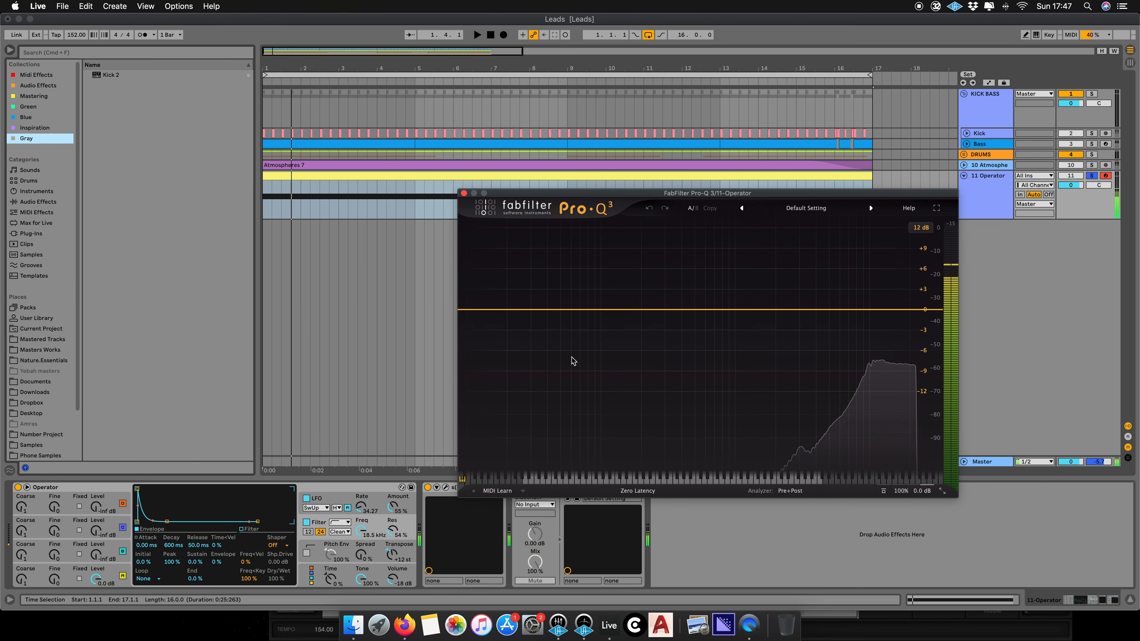
- Audition the lead while watching the Pro-Q 3 spectrum analyzer
key(space)
key(space)
click(361, 531)
key(space)
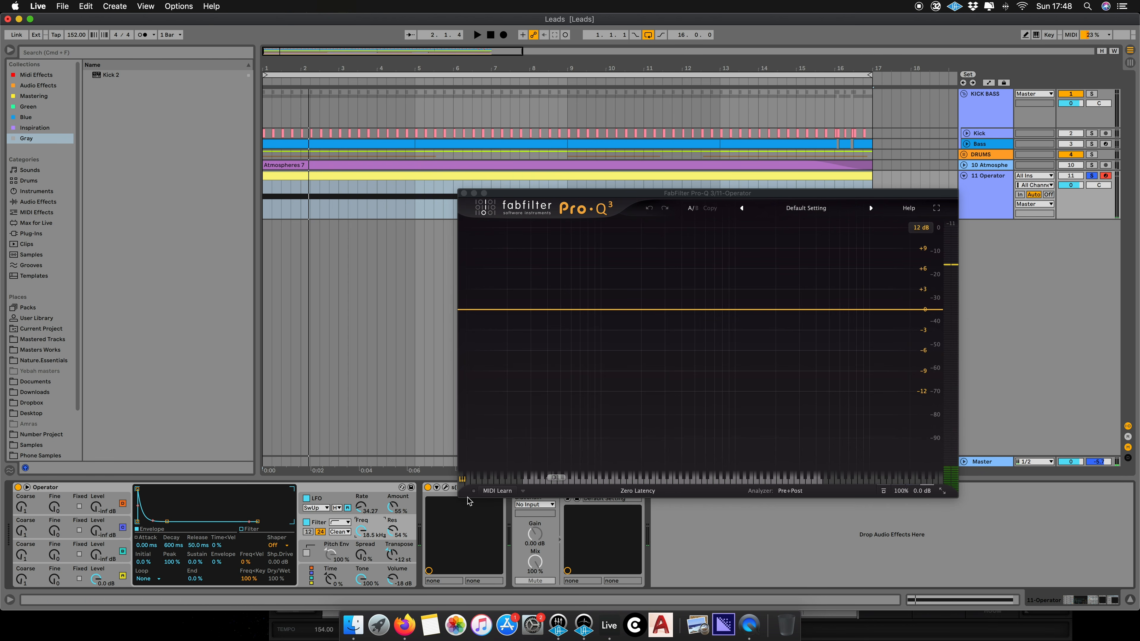
key(space)
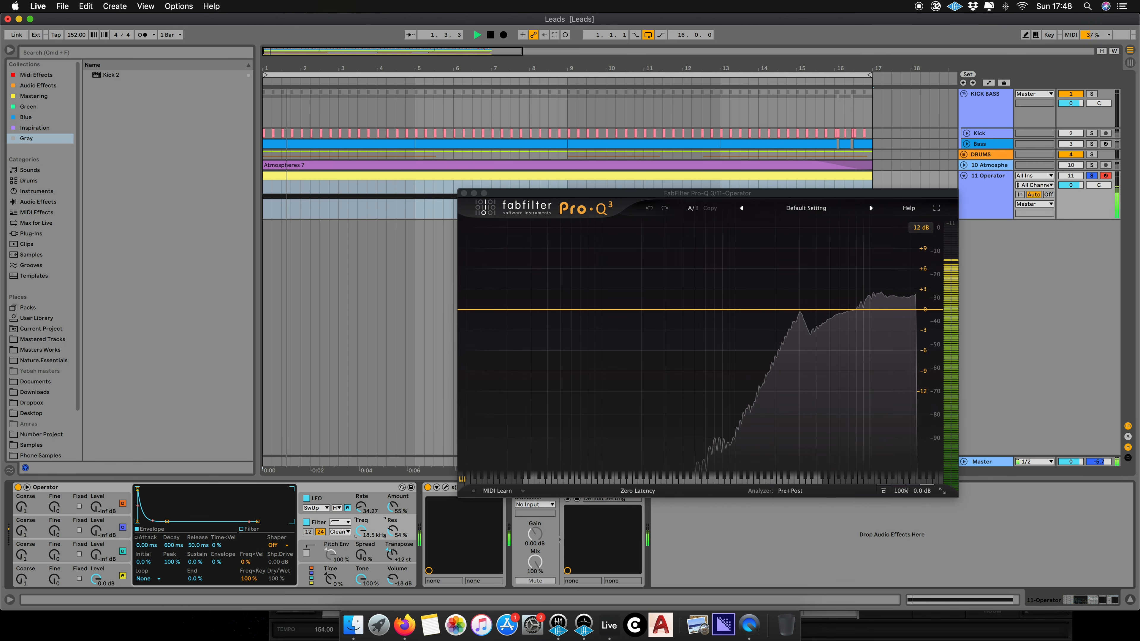
- Add a high-cut band in Pro-Q 3 at about 9.4 kHz with a 48 dB/oct slope, auditioning the lead
key(space)
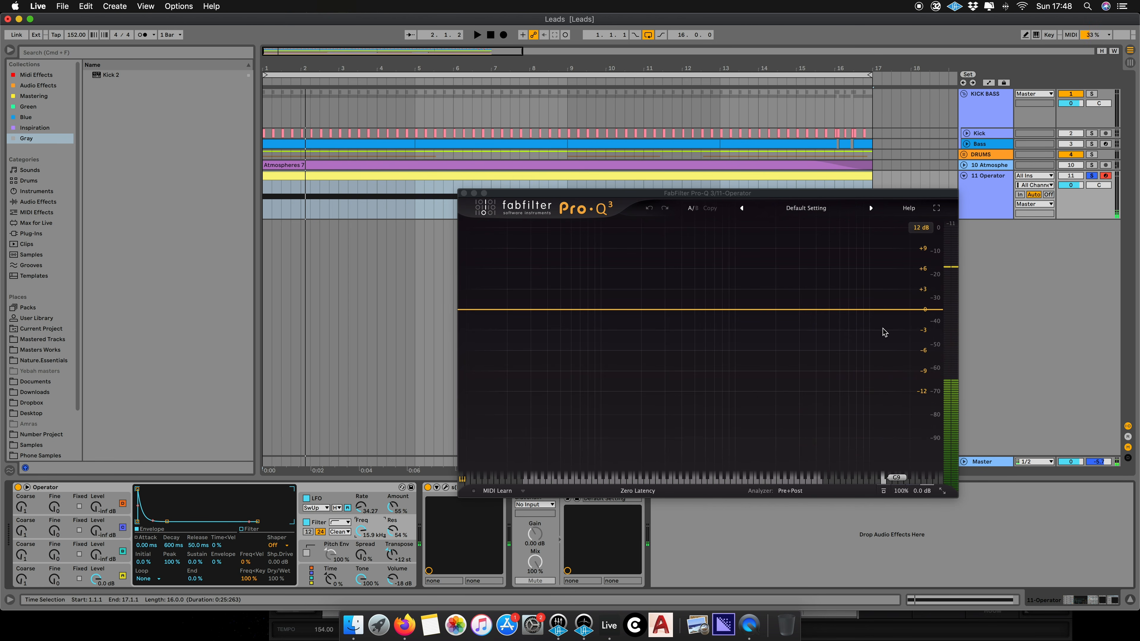
click(921, 313)
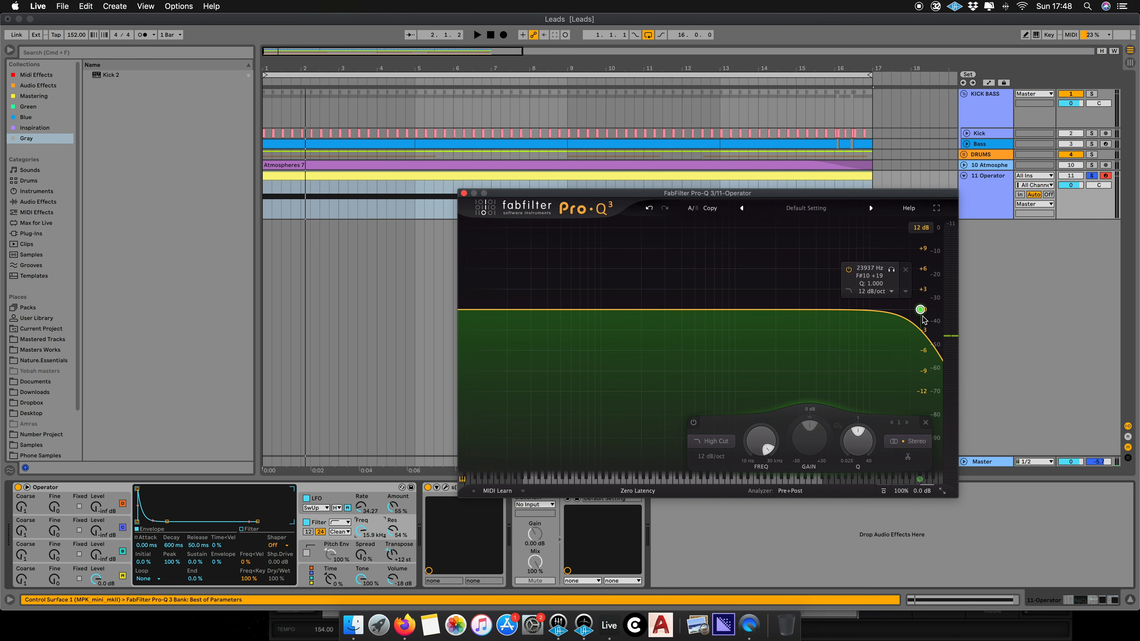
drag(921, 310, 865, 313)
key(space)
key(space)
key(space)
drag(862, 295, 853, 320)
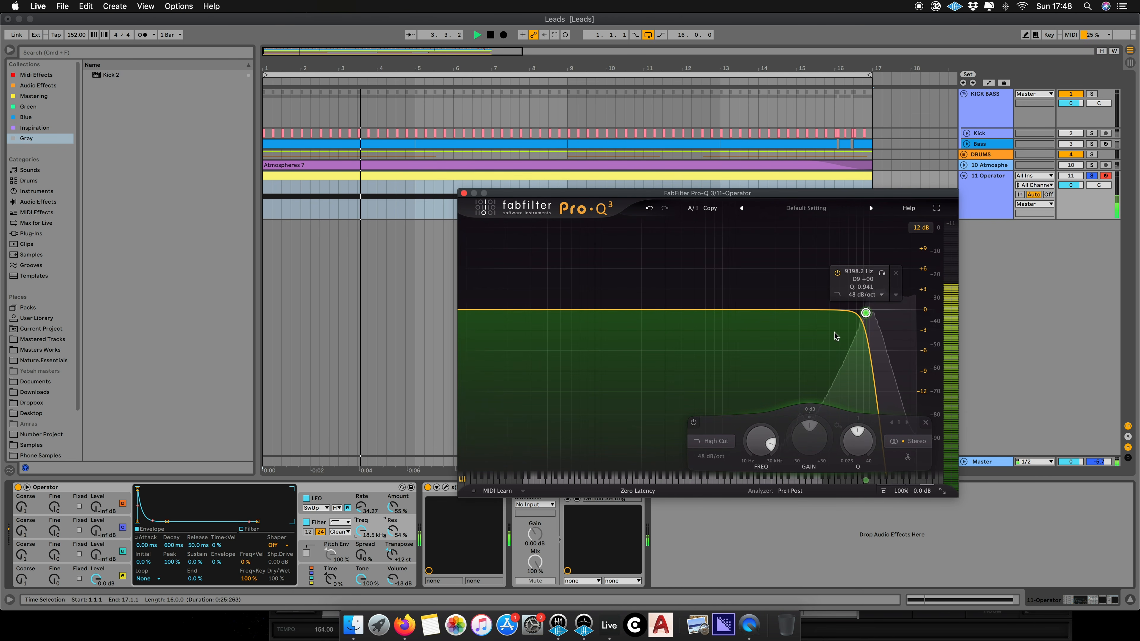
- Move the high-cut band down to about 6.6 kHz with a 96 dB/oct slope
key(space)
key(space)
mouse_move(360, 531)
mouse_down()
mouse_move(360, 590)
mouse_move(360, 531)
mouse_up()
key(space)
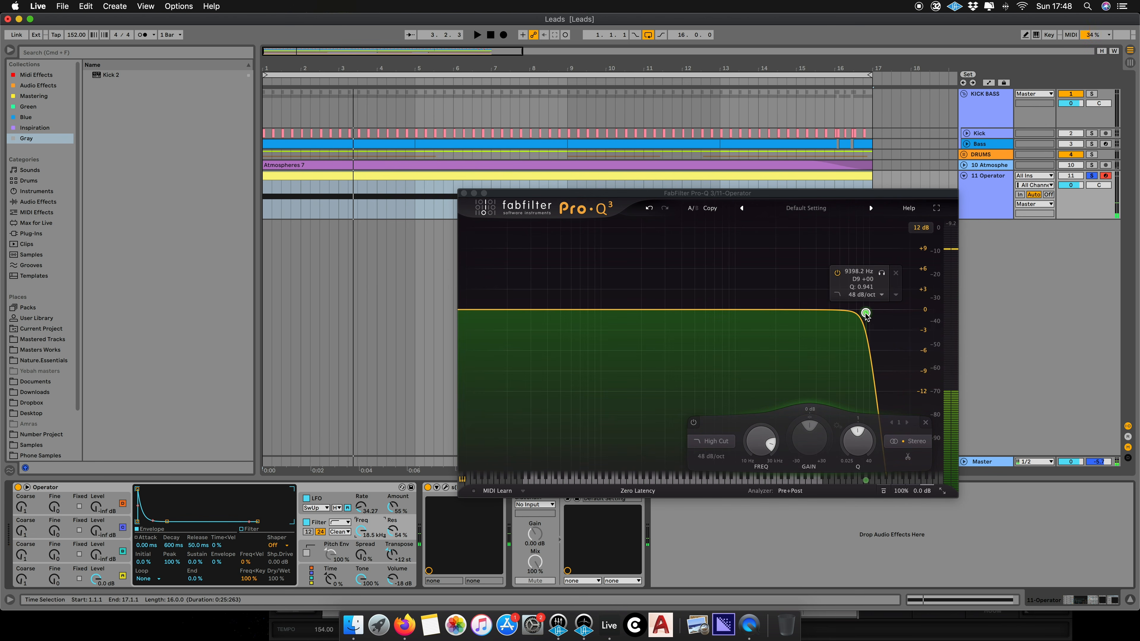
drag(865, 314, 859, 313)
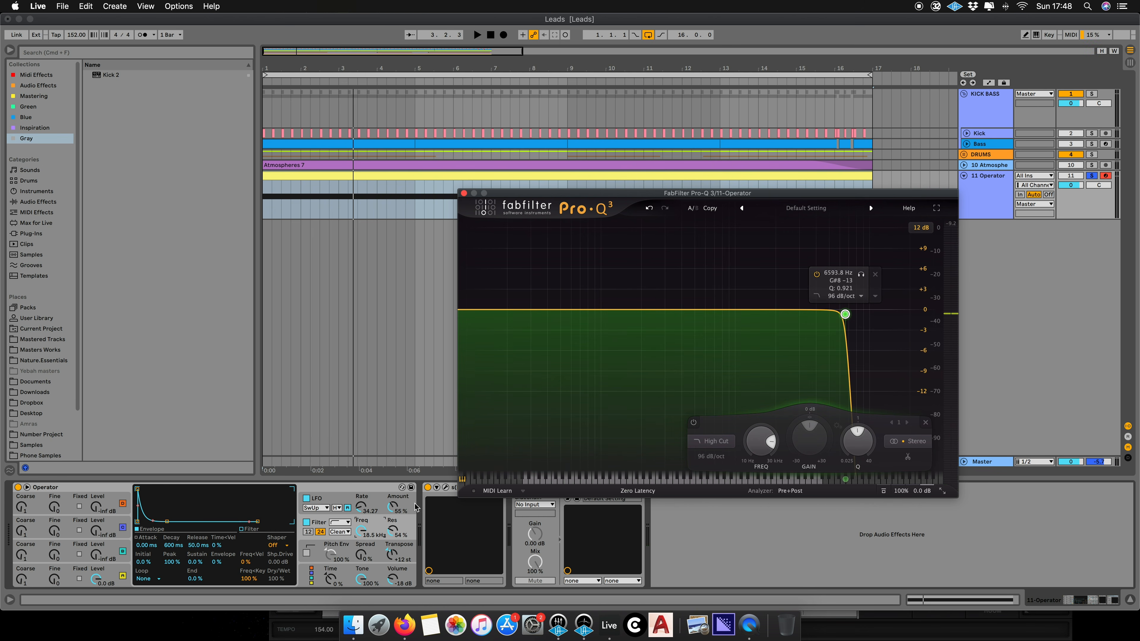
- Drag the high-cut band higher in frequency and lower its Q, auditioning the result
key(space)
mouse_move(360, 531)
mouse_down()
mouse_move(361, 577)
mouse_move(361, 531)
mouse_up()
key(space)
click(846, 314)
drag(846, 314, 902, 375)
key(space)
key(space)
key(space)
drag(360, 532, 361, 551)
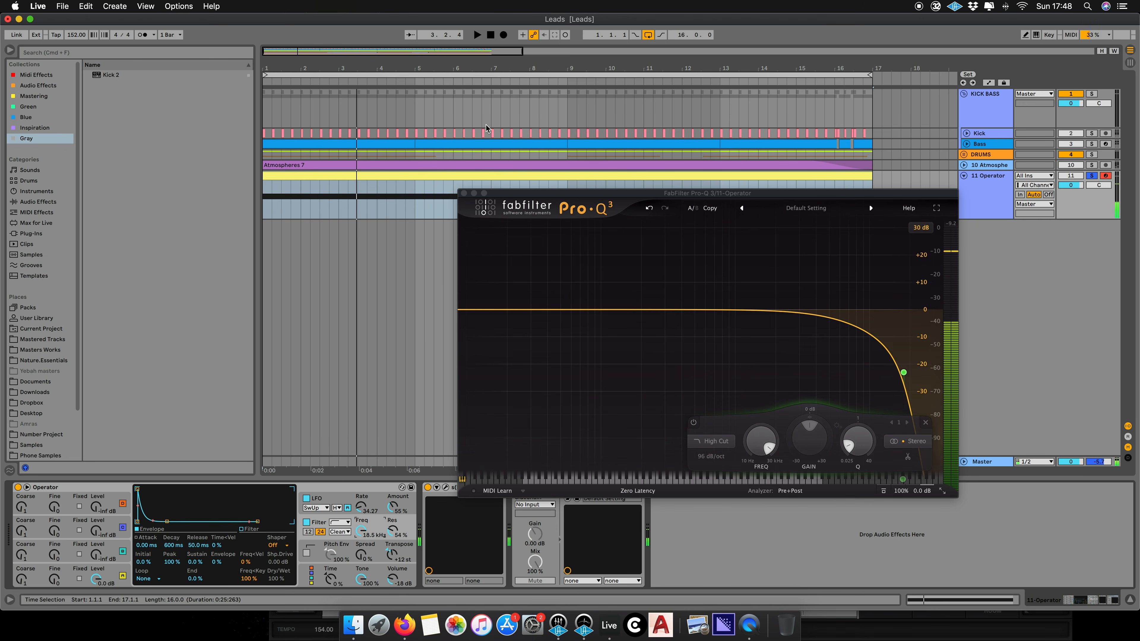
- Close the Pro-Q 3 window, unsolo the Operator track and play the full arrangement, reselecting the Operator track
click(463, 193)
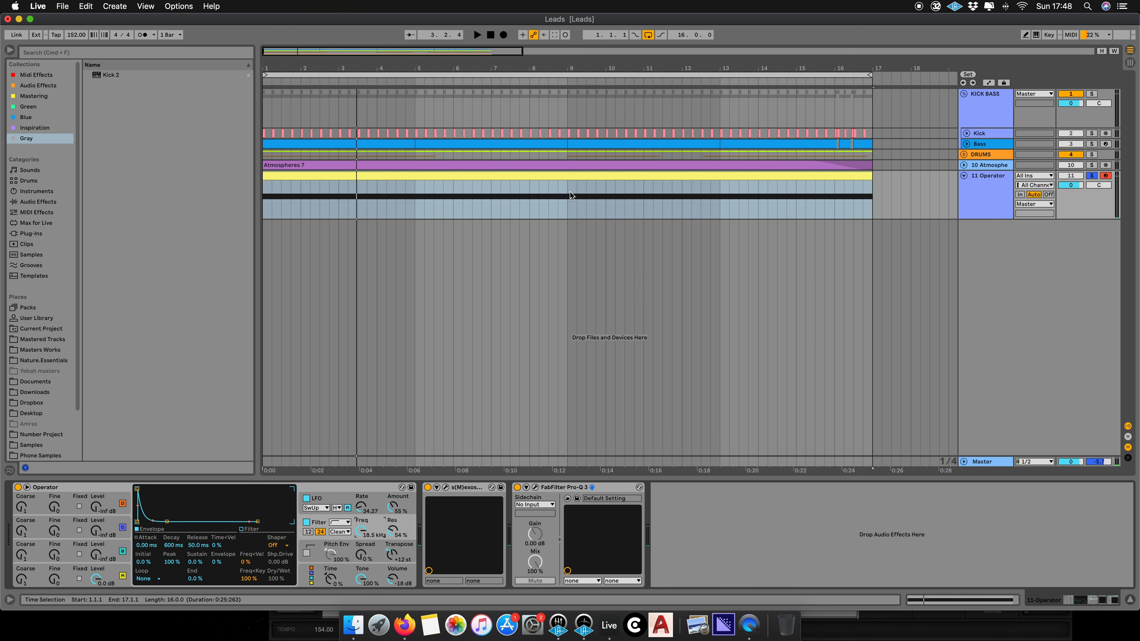
click(1092, 176)
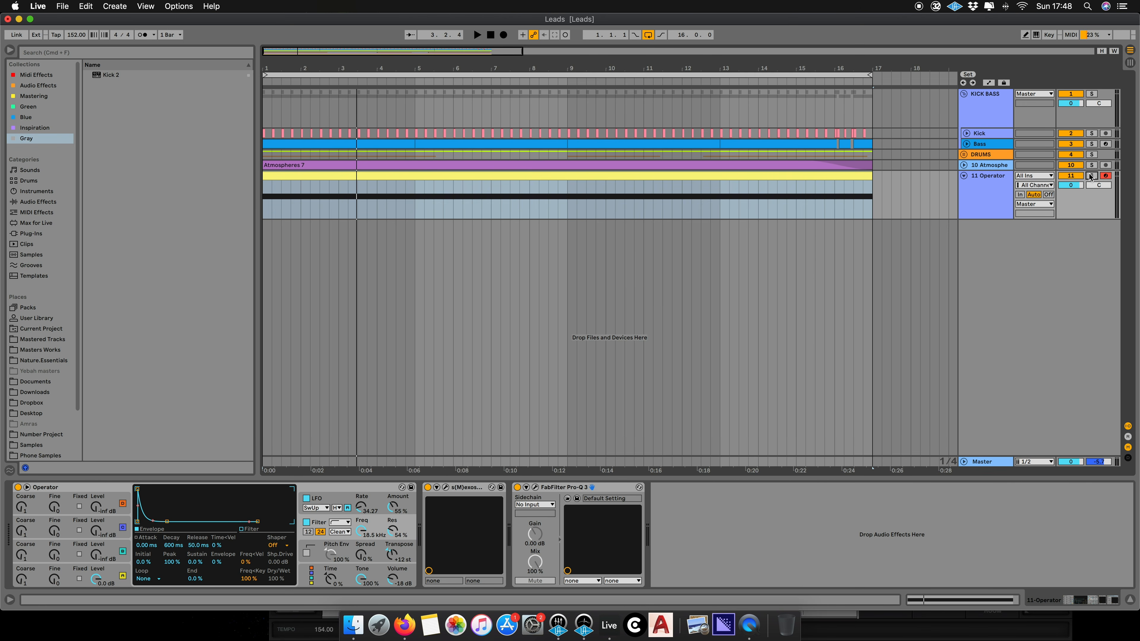
click(289, 166)
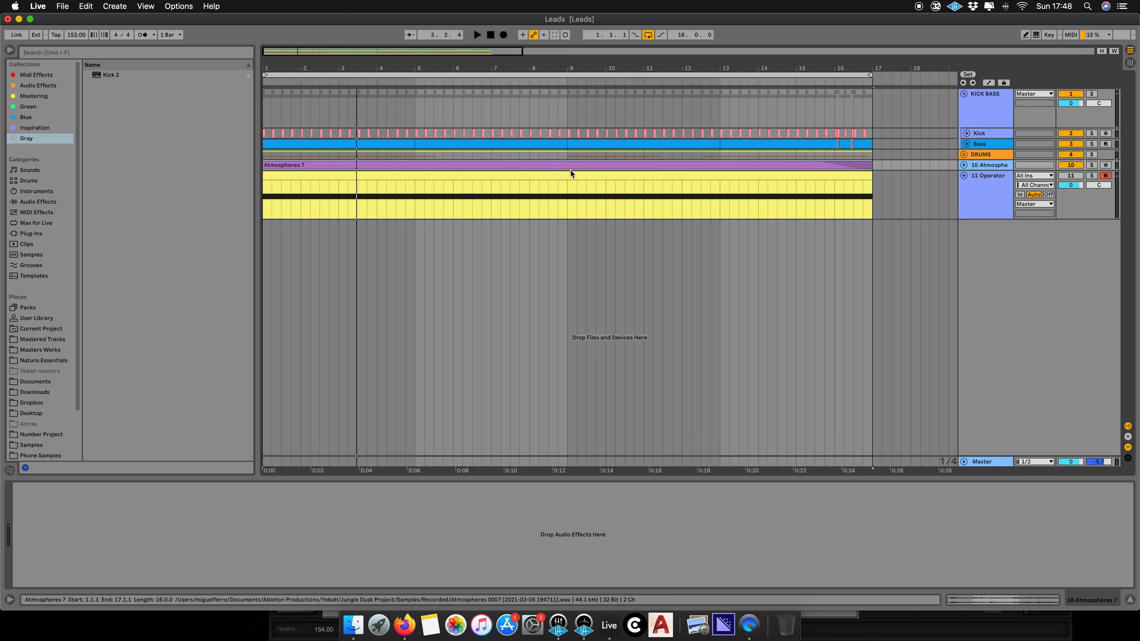
key(space)
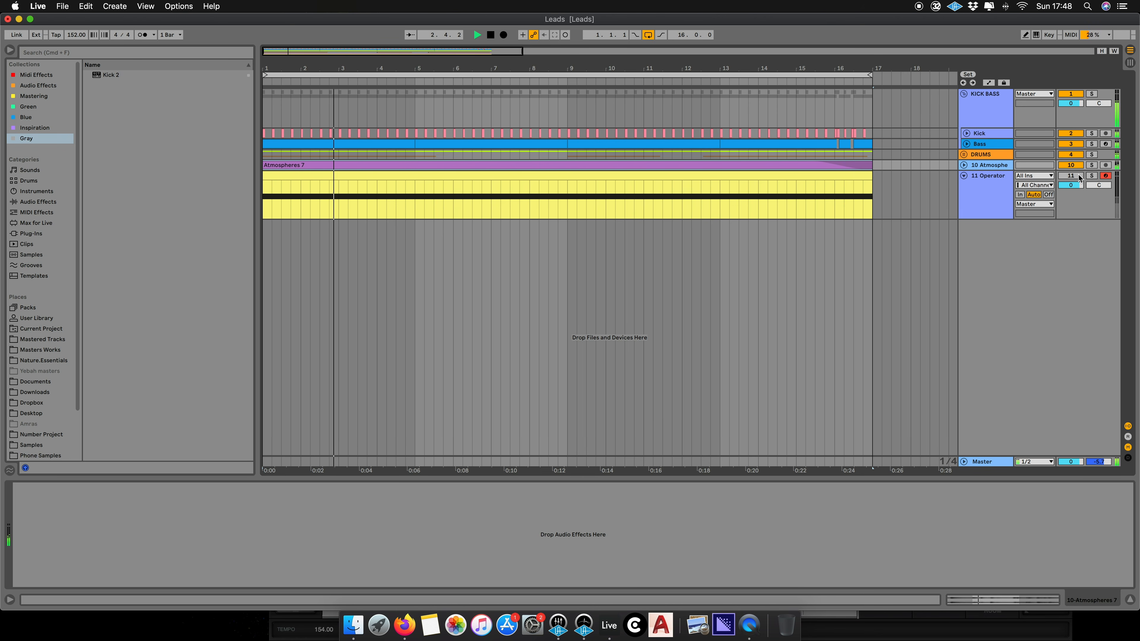
click(1000, 181)
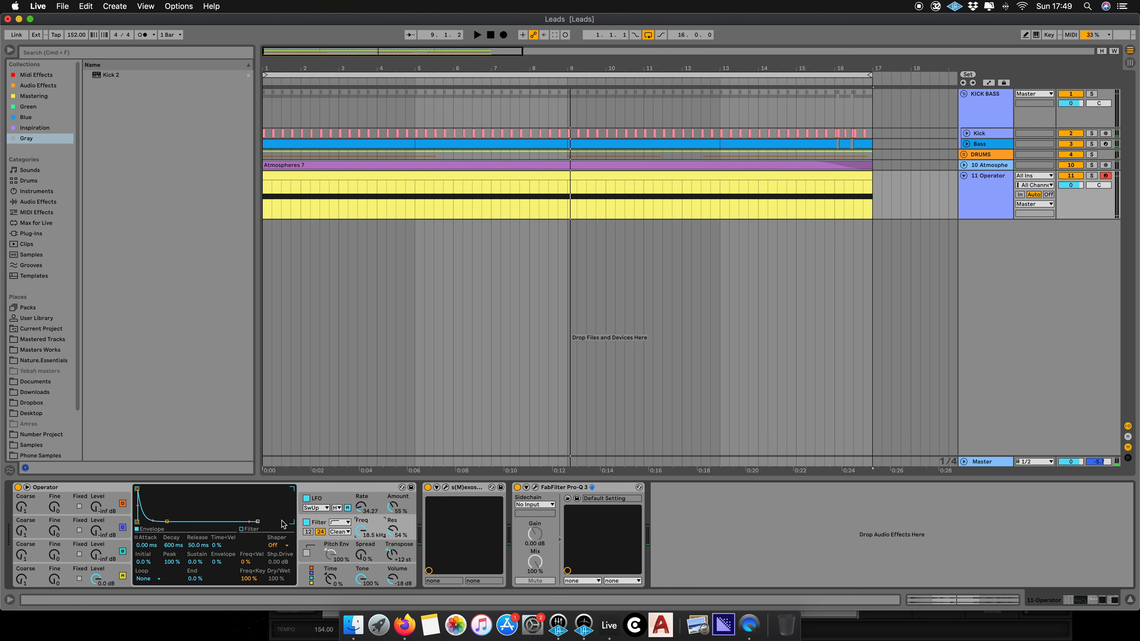
- Browse the Audio Effects category and load Delay from Delay & Loop onto the Operator track
click(49, 196)
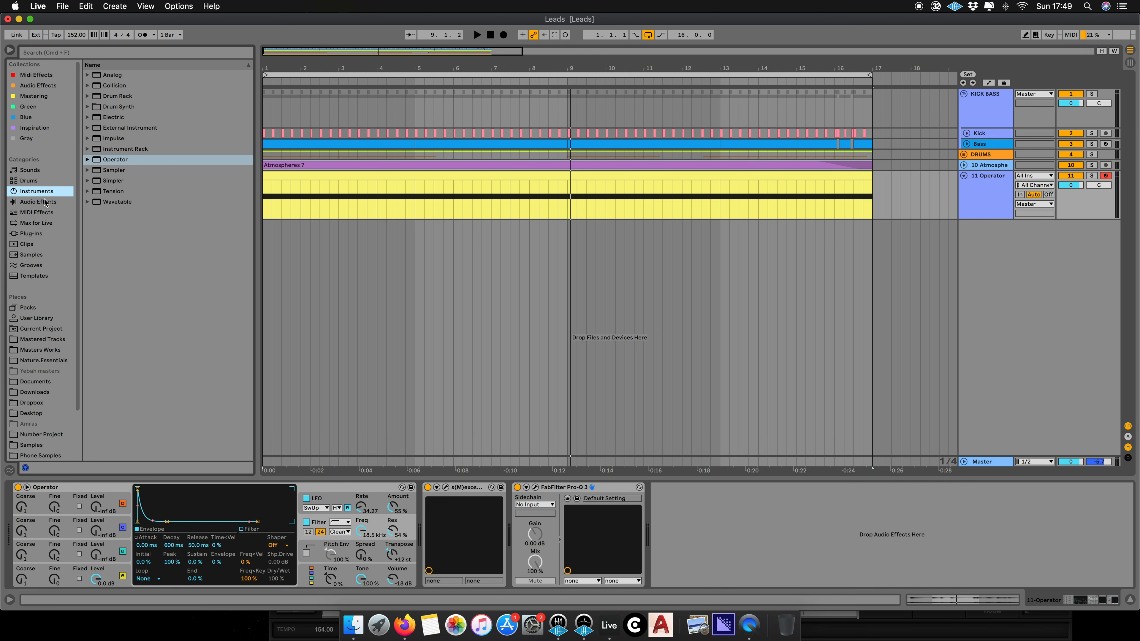
click(43, 202)
key(Up)
click(40, 213)
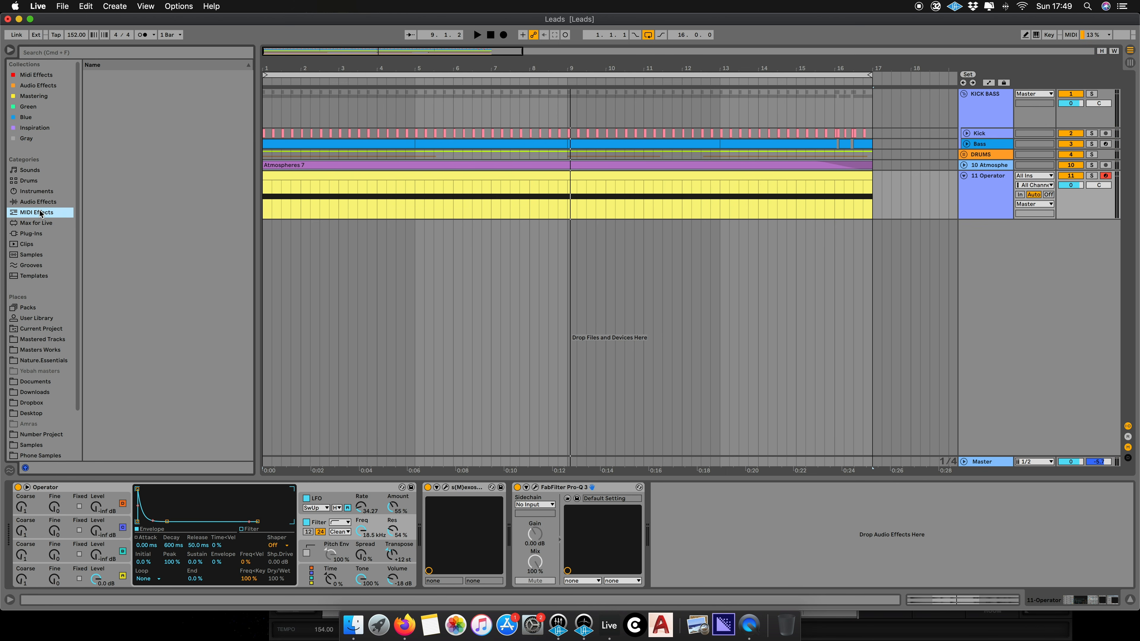
key(Up)
key(Up)
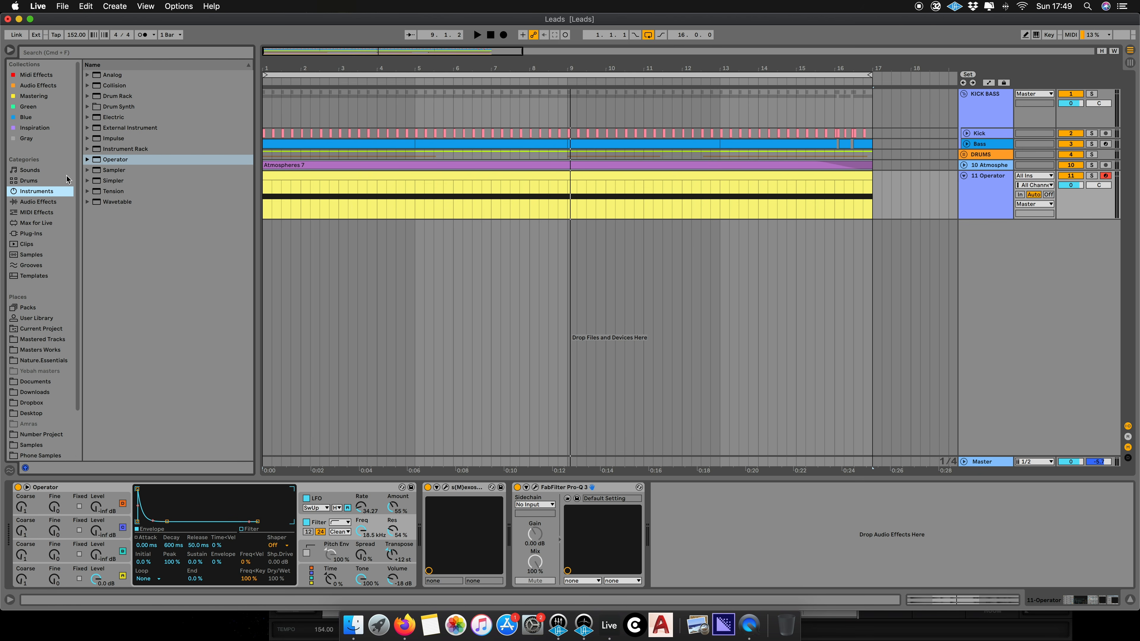
click(52, 202)
click(87, 75)
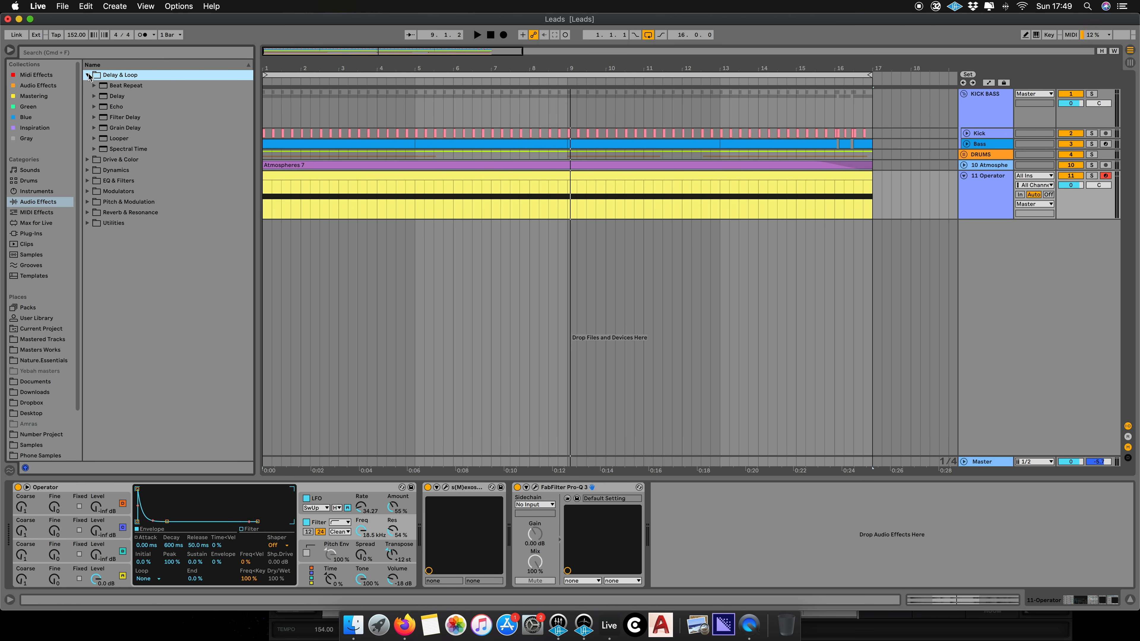
double_click(131, 97)
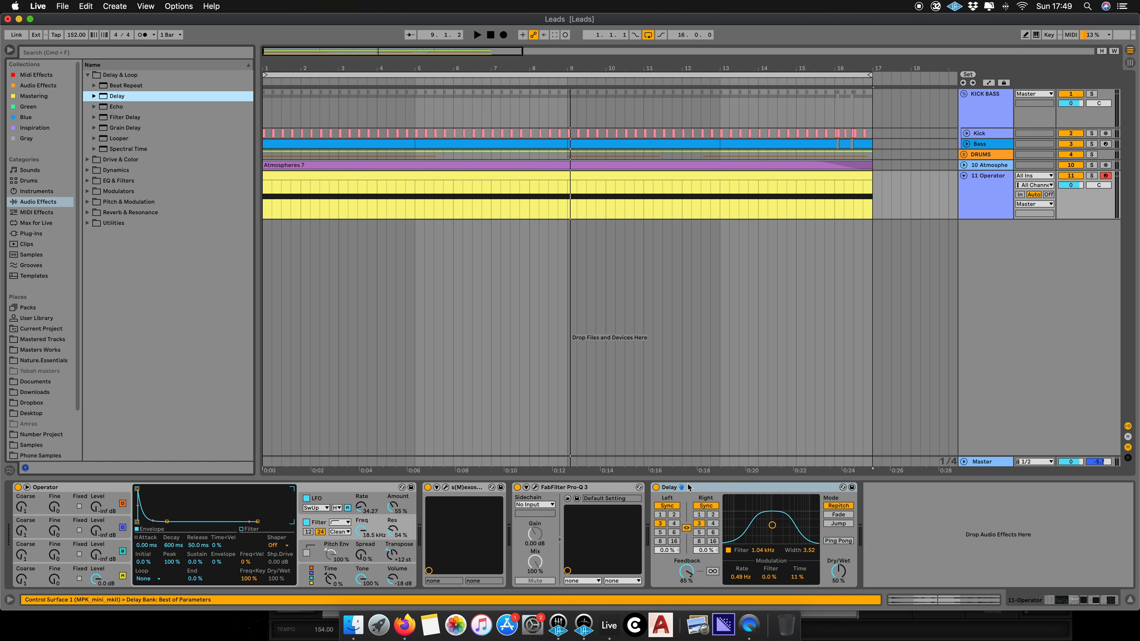
- Load Hybrid Reverb from Reverb & Resonance after the Delay
mouse_move(689, 487)
mouse_down()
mouse_move(528, 499)
mouse_move(691, 502)
mouse_up()
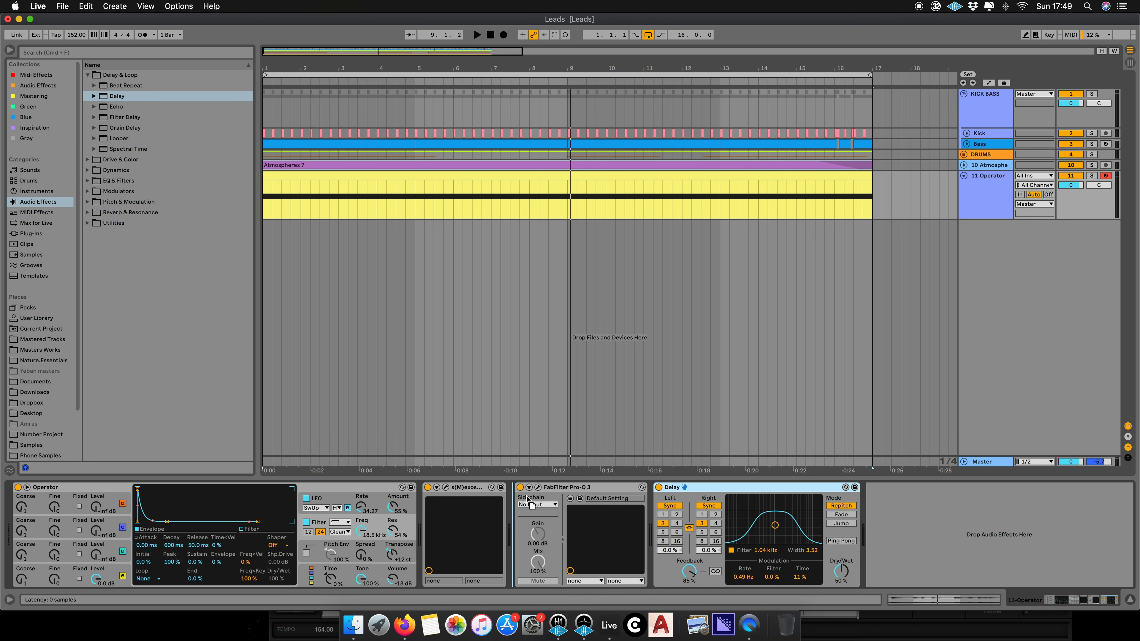
click(90, 213)
double_click(135, 160)
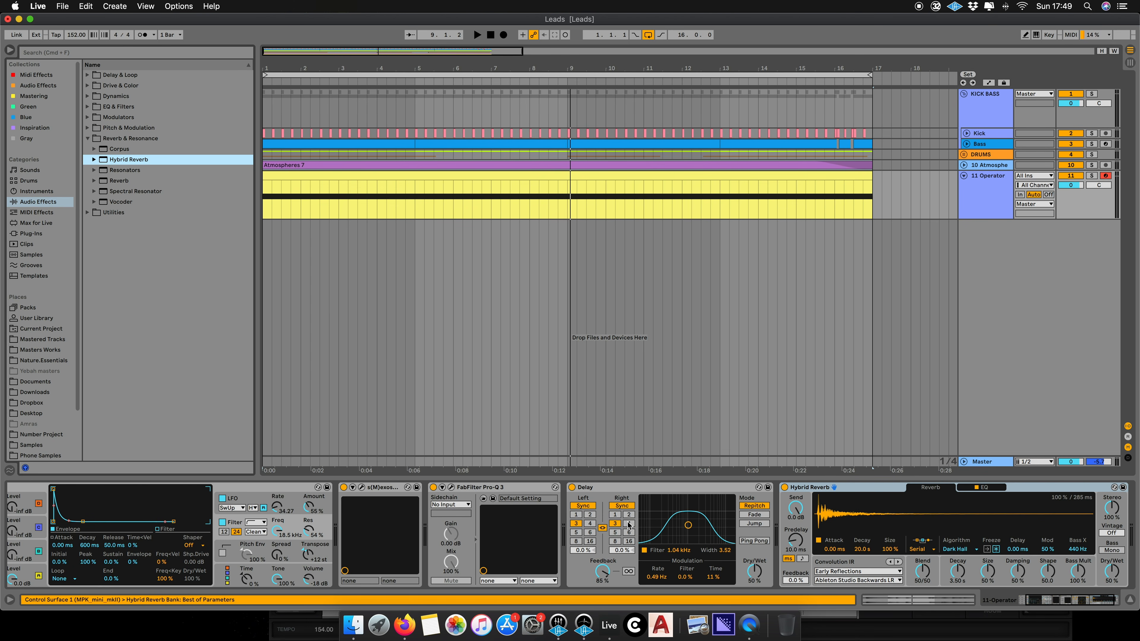
- Enable Ping Pong on the Delay and play the arrangement to audition the lead with delay and reverb
click(754, 541)
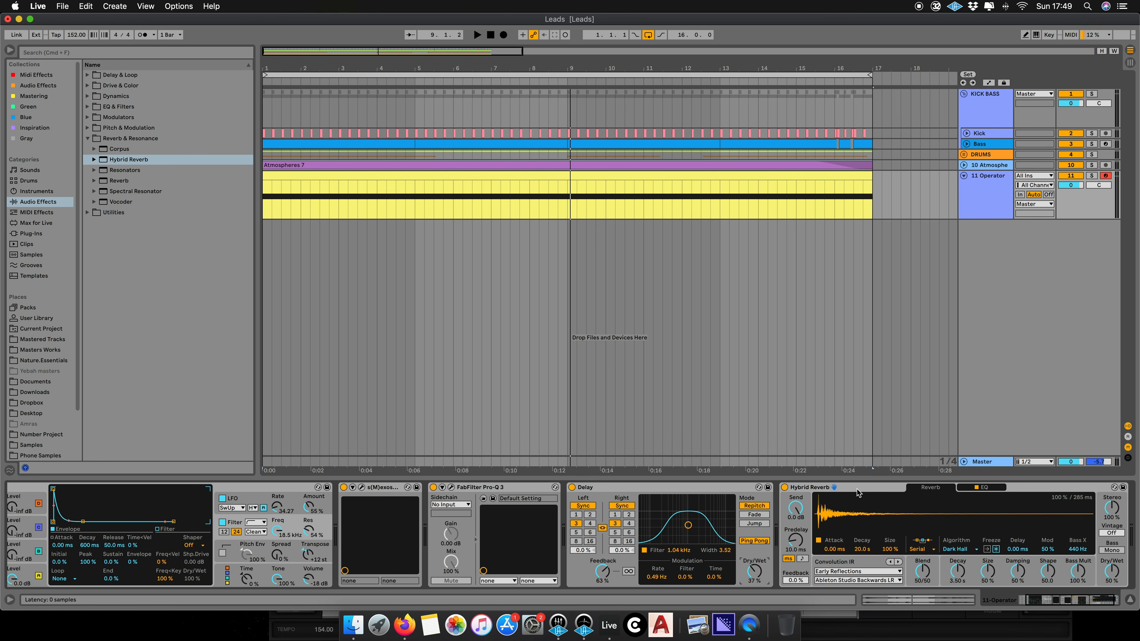
key(space)
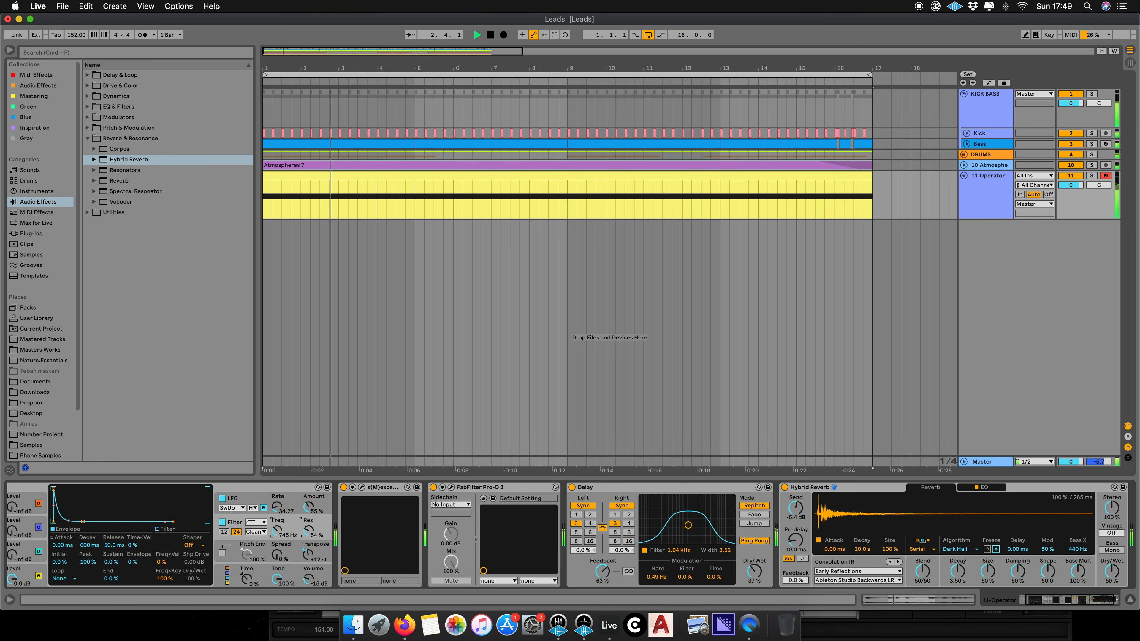
drag(278, 531, 281, 531)
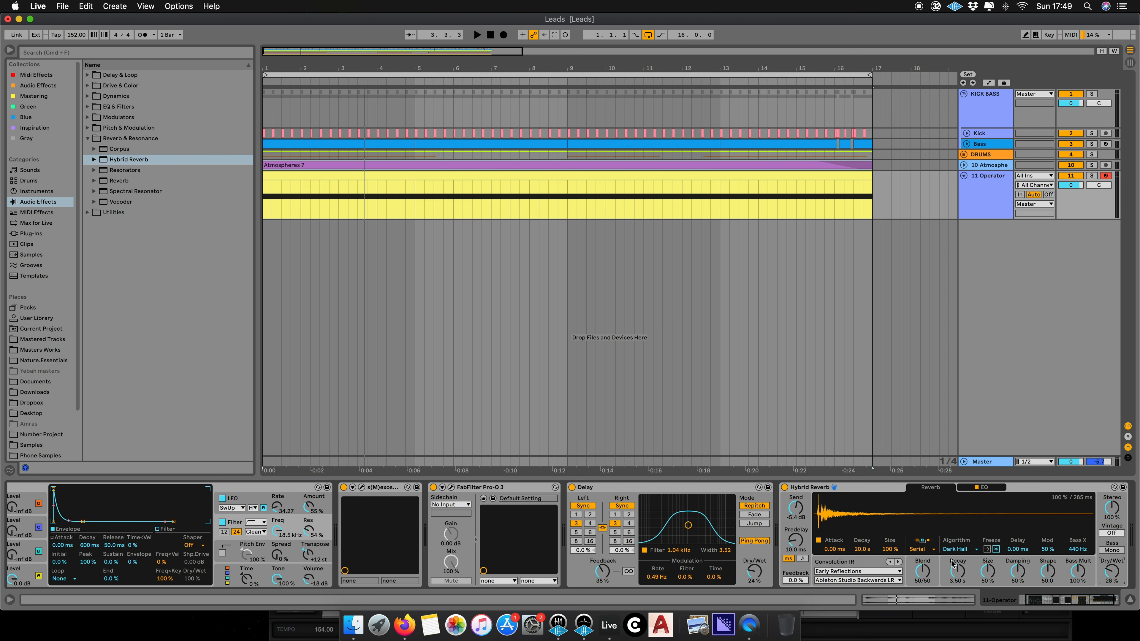
key(space)
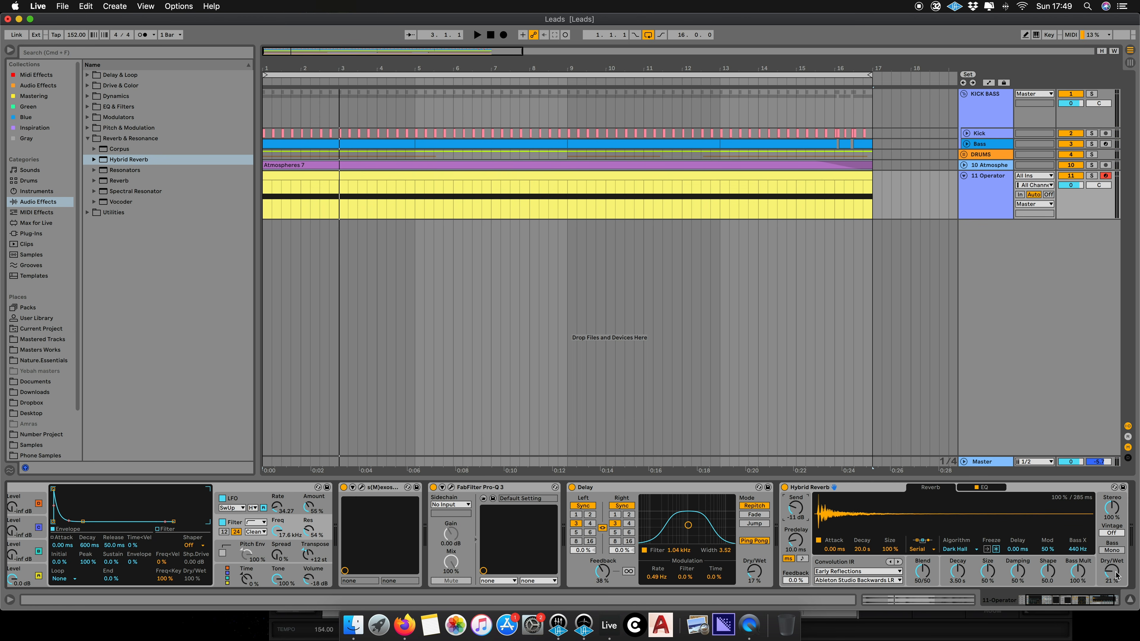
key(space)
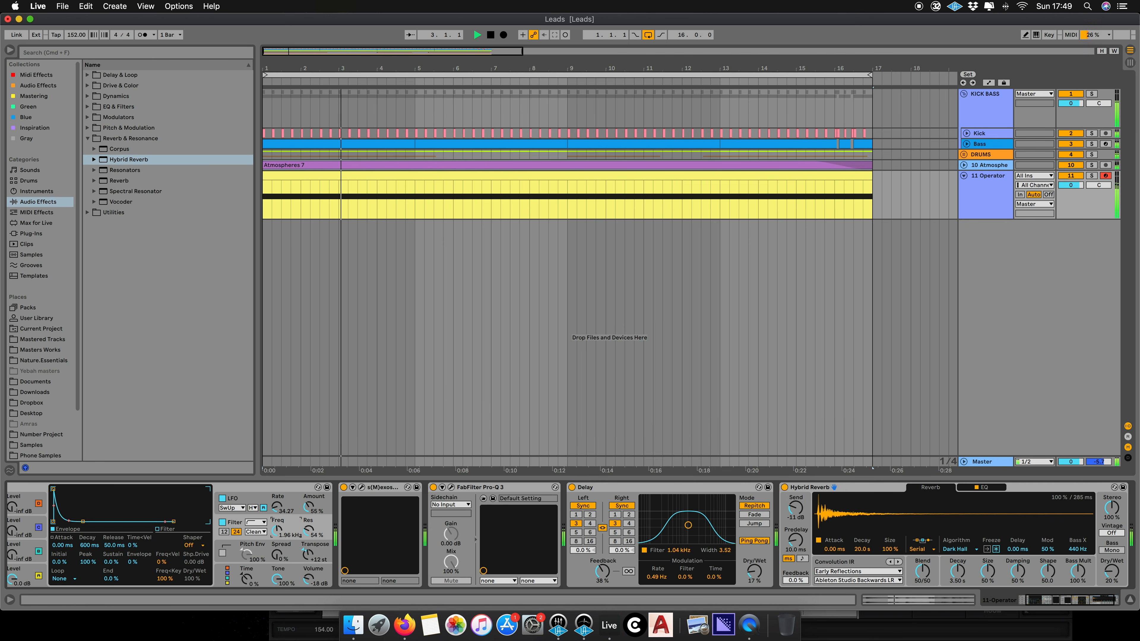
key(space)
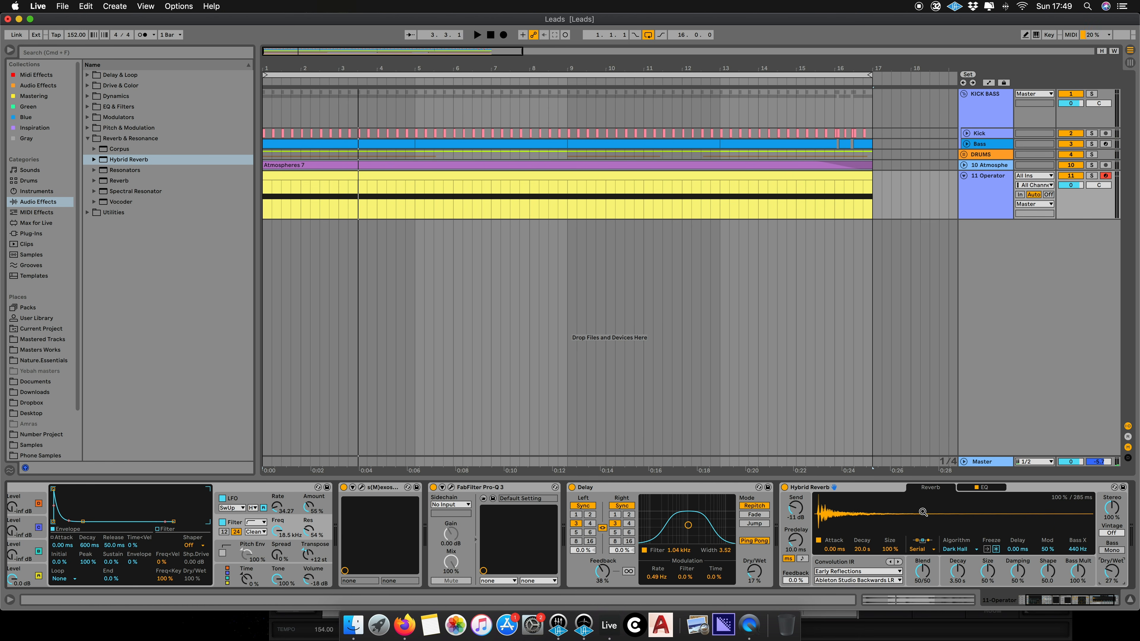
key(space)
drag(309, 556, 308, 556)
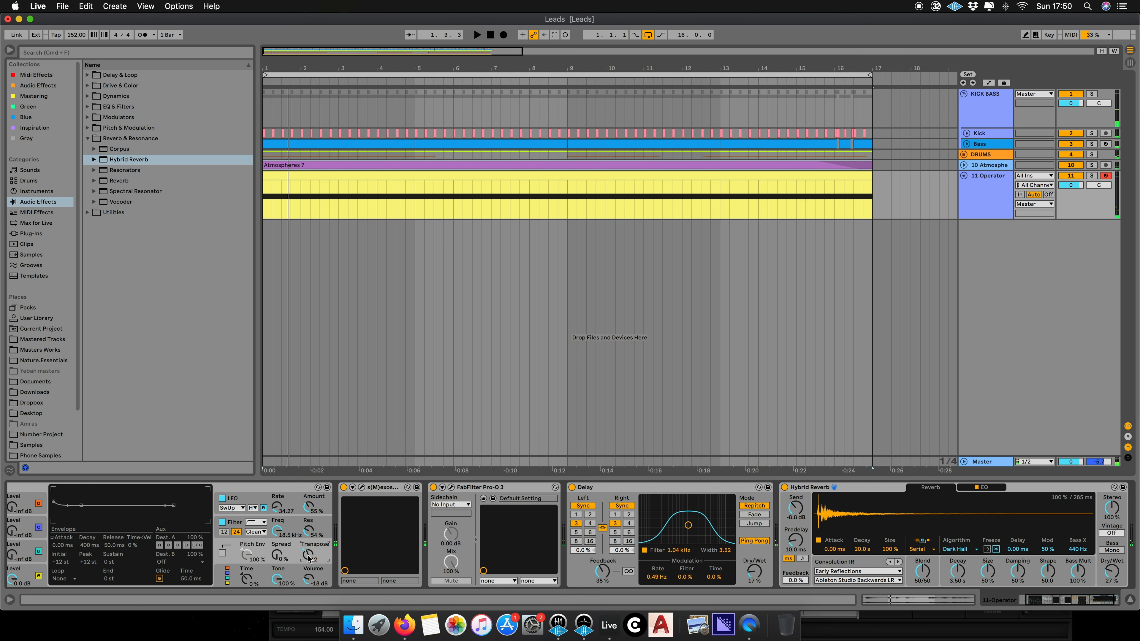
mouse_move(276, 536)
mouse_down()
mouse_move(276, 579)
mouse_move(277, 527)
mouse_up()
key(space)
scroll(814, 502, left, 4)
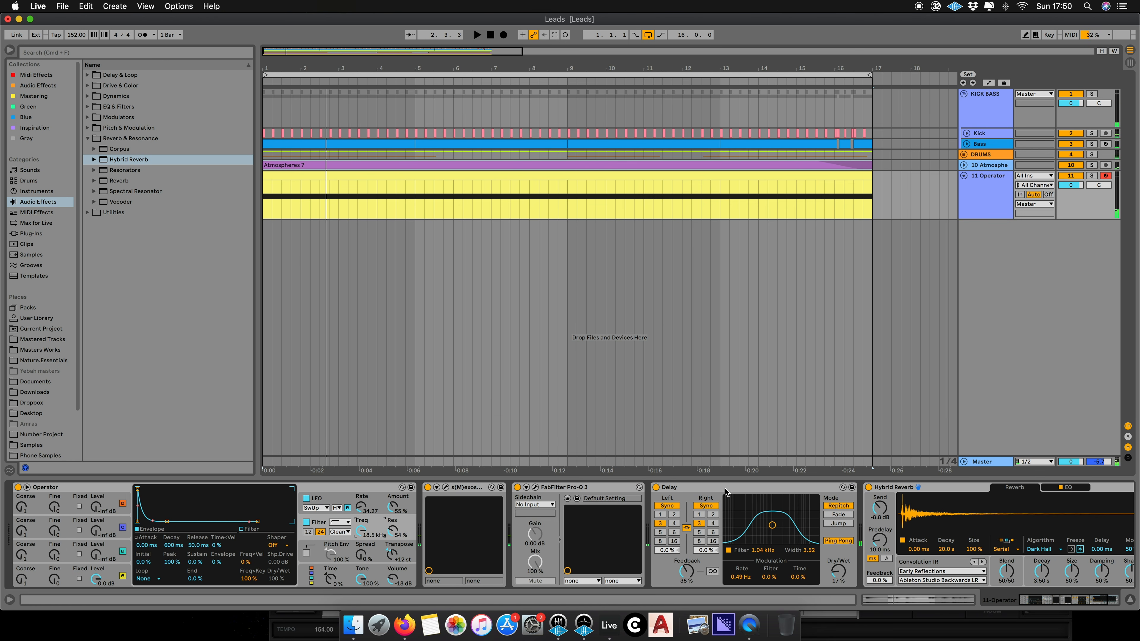
- Open the Operator MIDI clip and shorten its loop to 2 bars
click(480, 172)
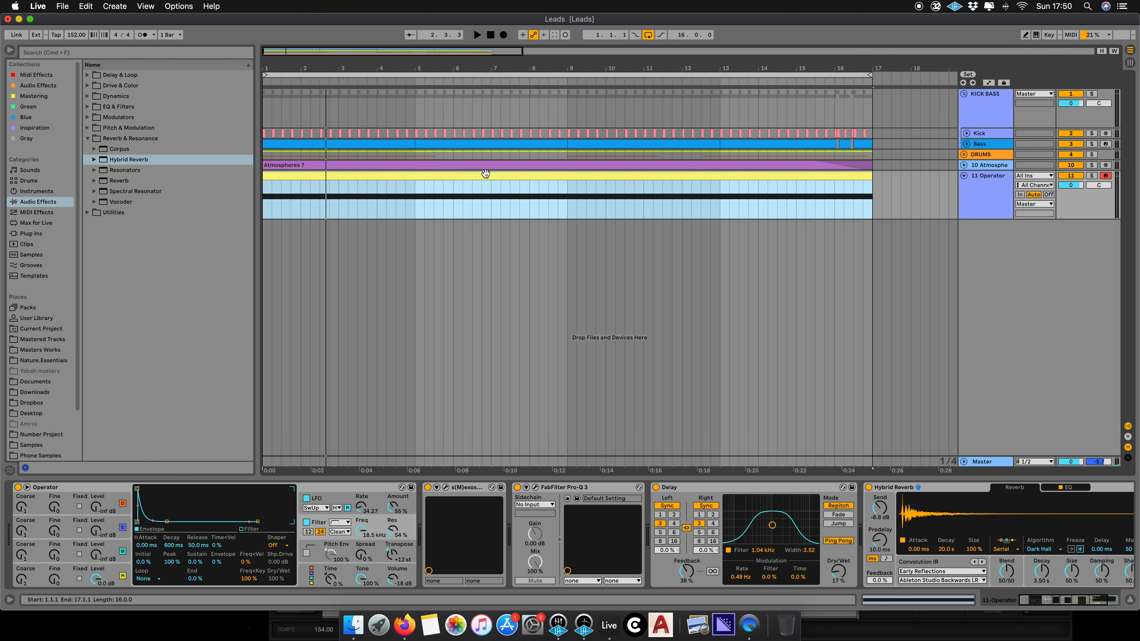
double_click(485, 174)
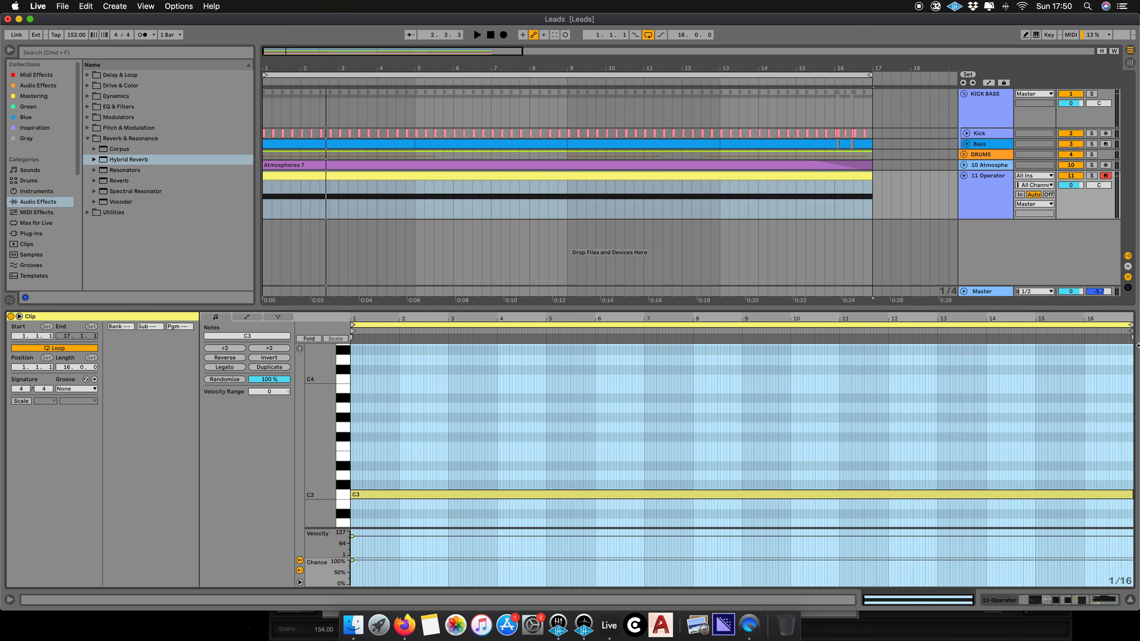
drag(1133, 328, 448, 384)
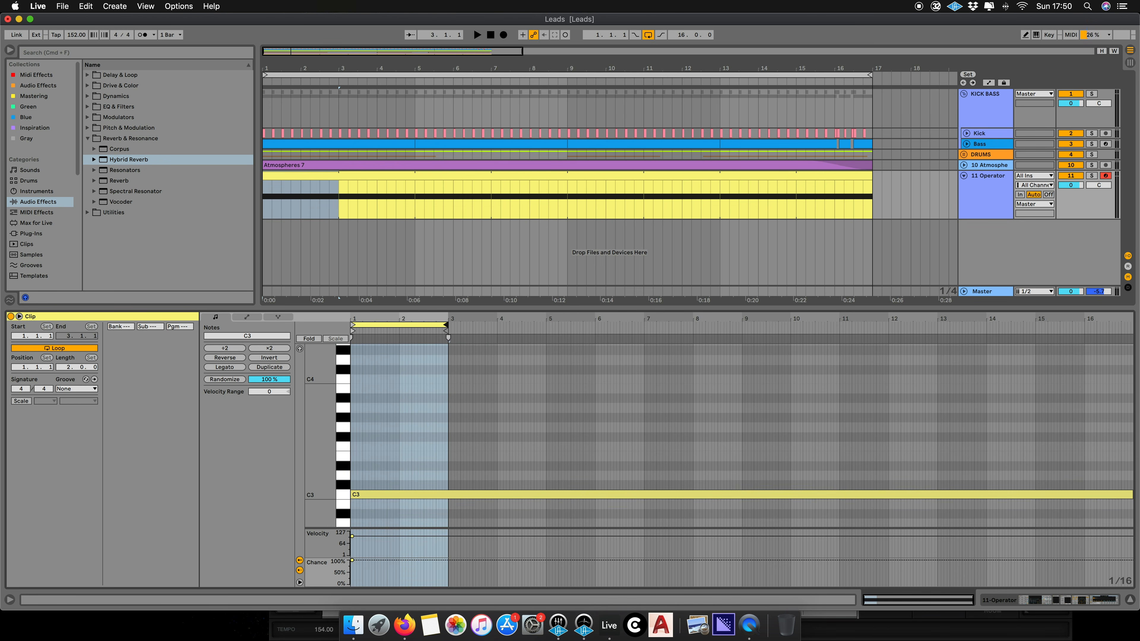
- Delete the sustained C3 note and crop the clip to its 2-bar loop
click(357, 495)
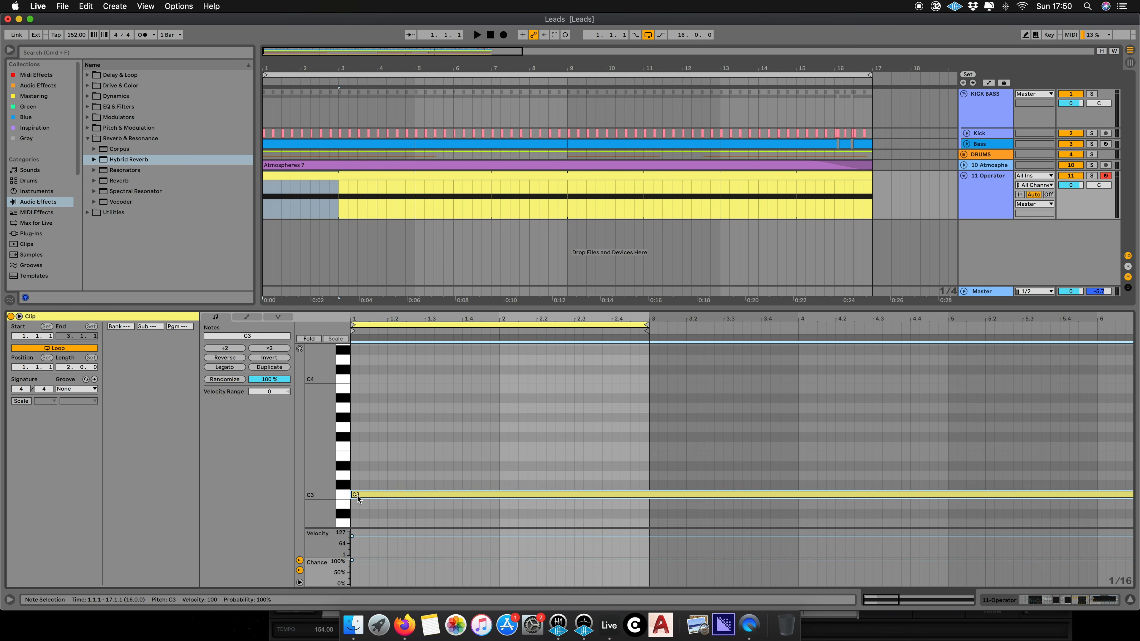
key(Delete)
right_click(375, 471)
click(382, 507)
right_click(470, 461)
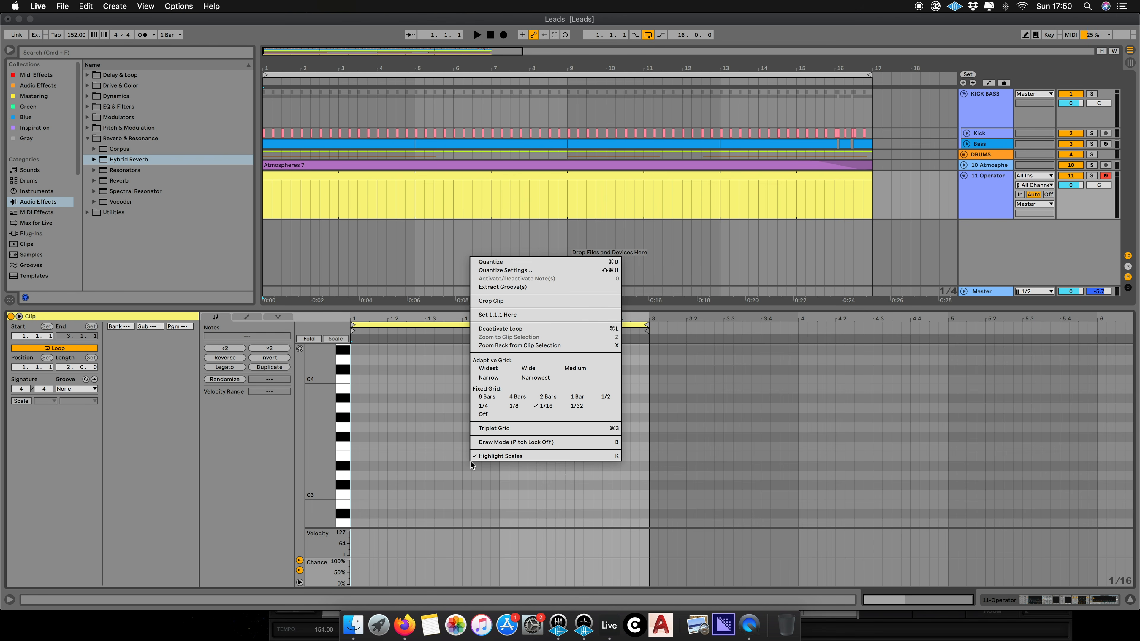
click(503, 307)
- Switch to draw mode and draw four consecutive 1/16 C3 notes at the clip's start
right_click(420, 467)
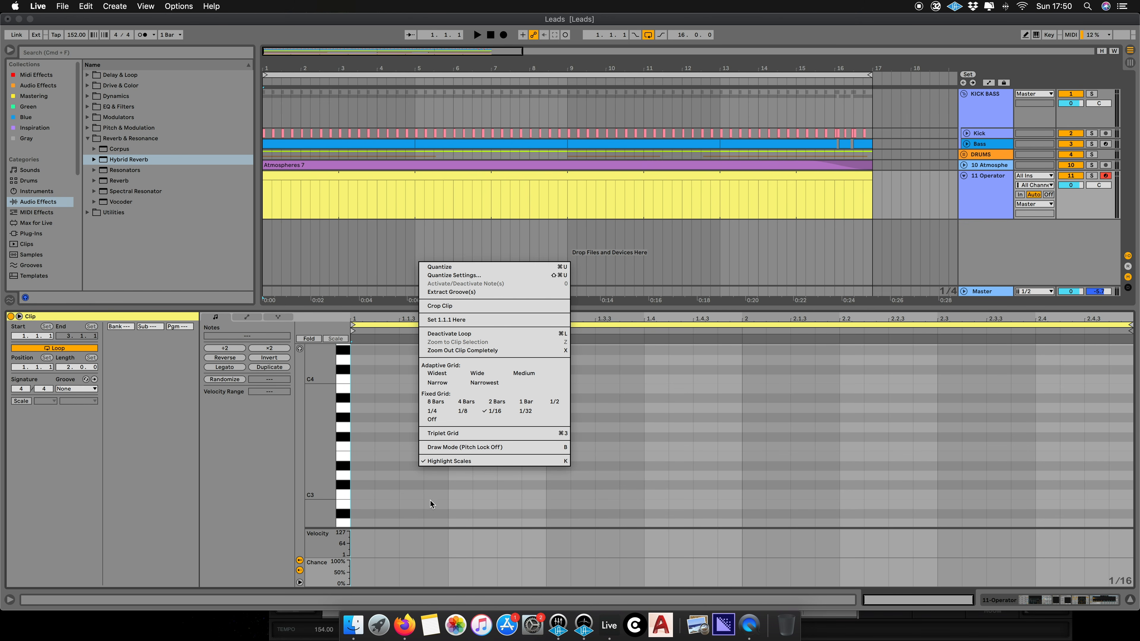
click(437, 488)
key(b)
drag(361, 490, 435, 490)
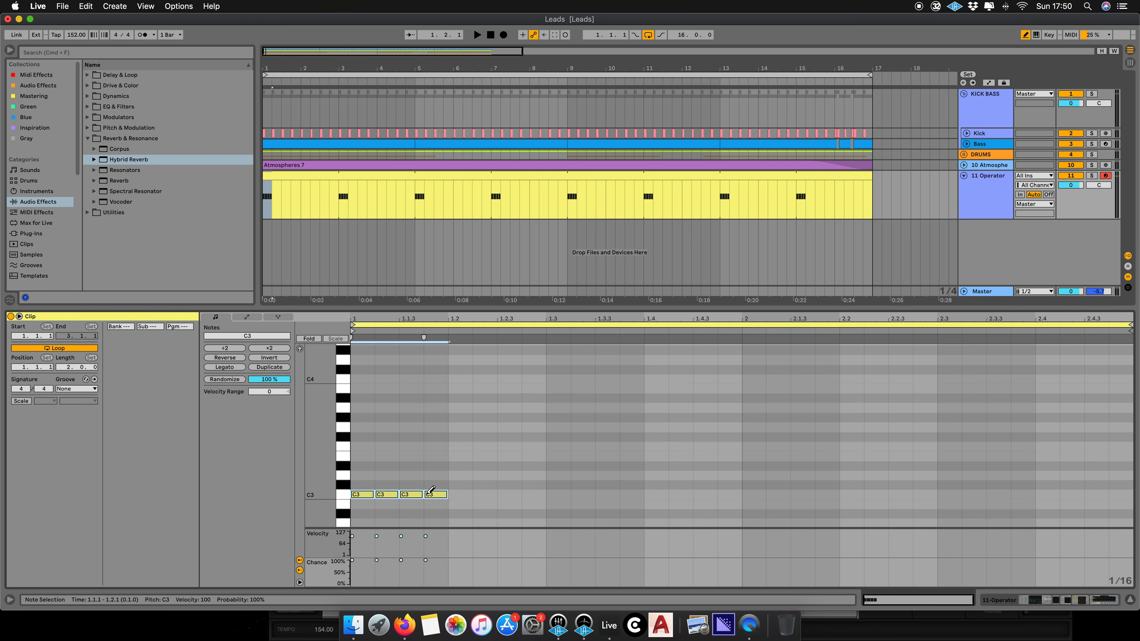
- Duplicate the 16th-note C3 notes repeatedly to fill the 2-bar loop
key(super+d)
key(super+d)
key(super+d)
key(super+d)
key(super+d)
key(super+d)
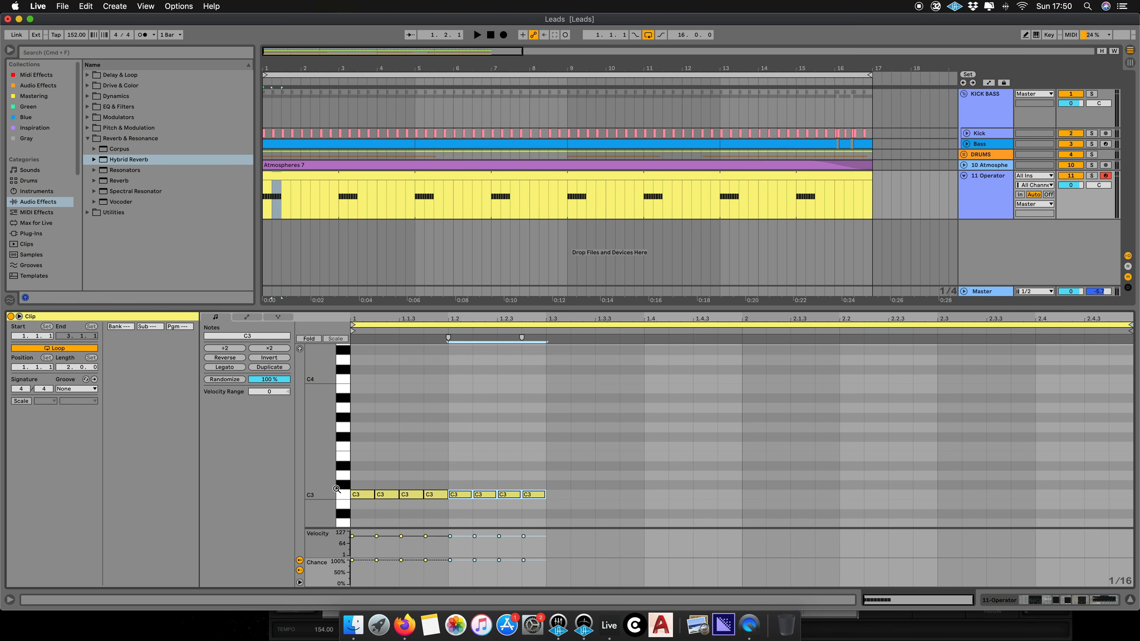
key(super+d)
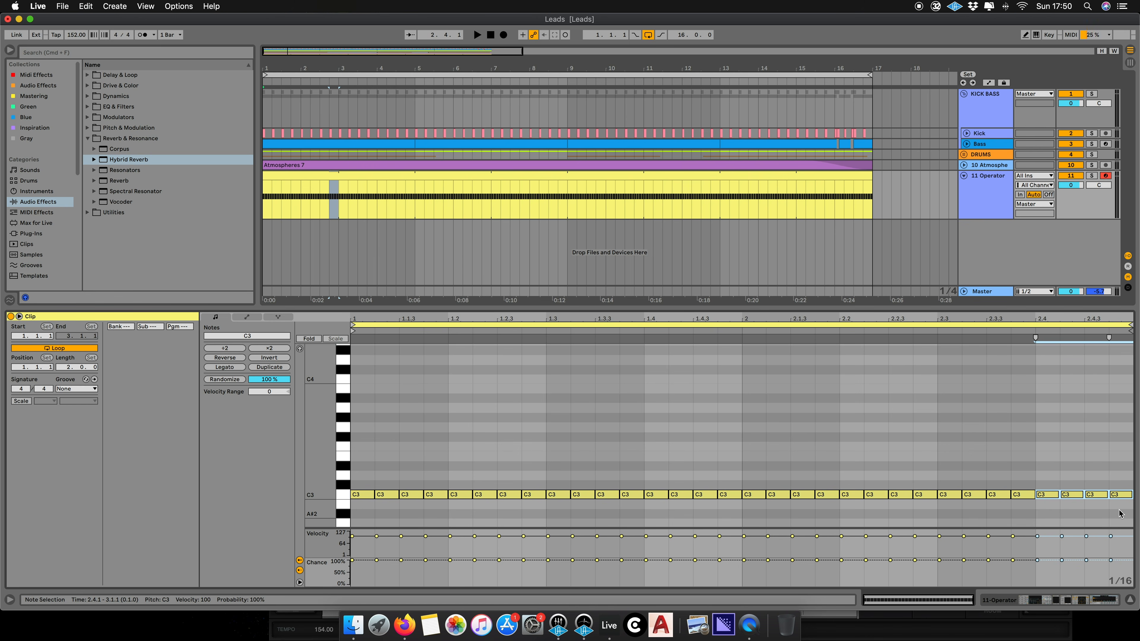
- Select all the C3 notes and shorten them slightly
key(super+a)
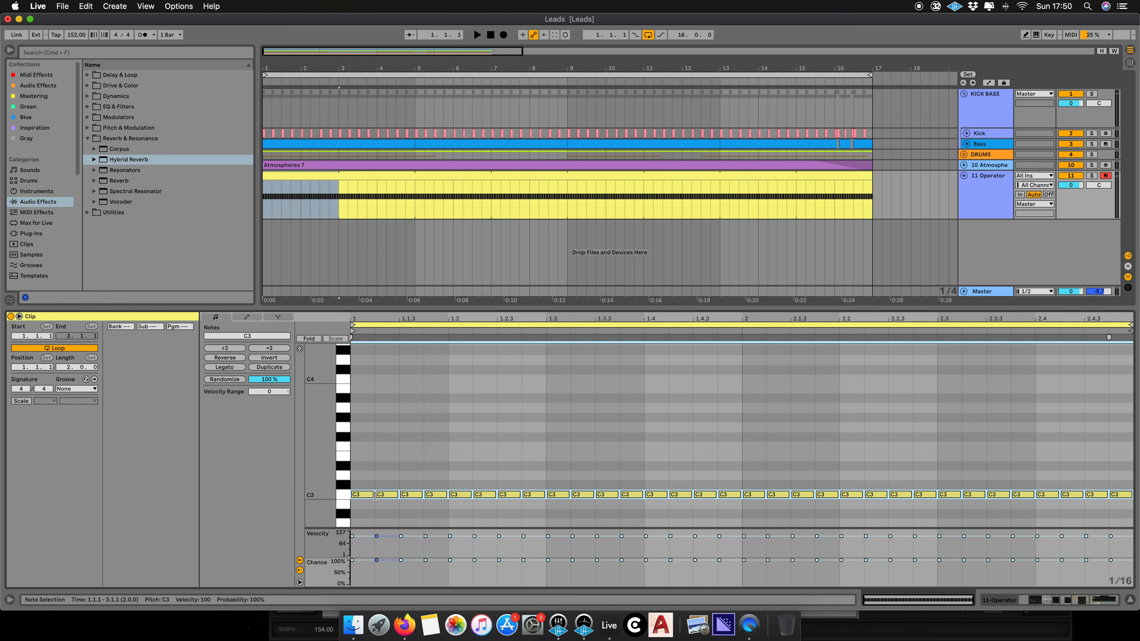
drag(375, 495, 360, 496)
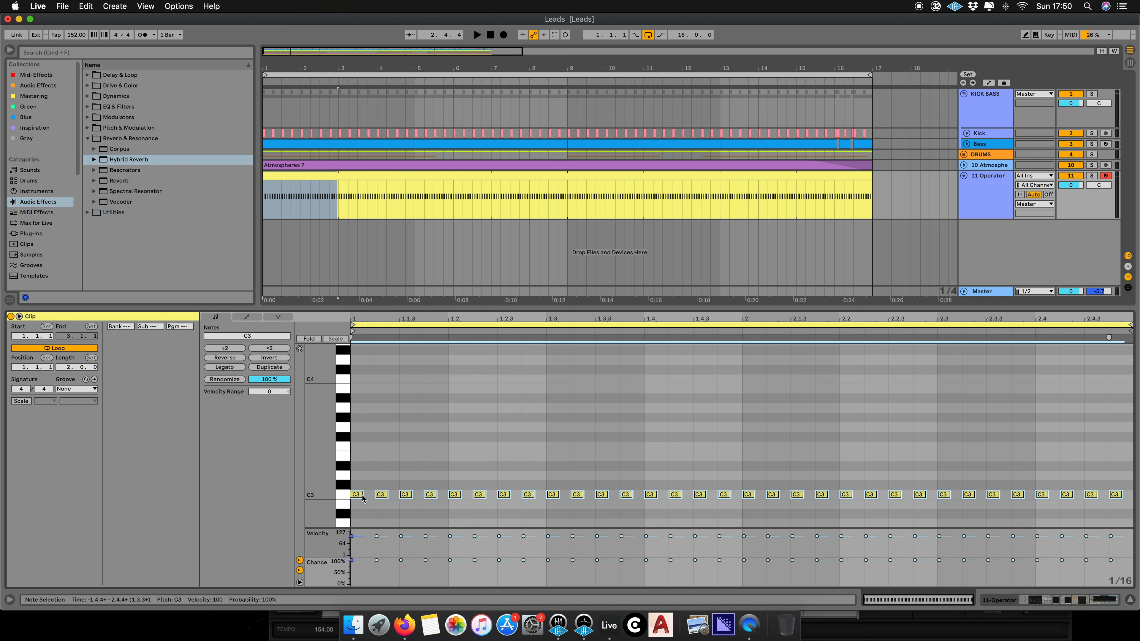
- Lengthen the third 16th note and the note at beat 1.3 to vary the pattern's rhythm
click(677, 420)
click(431, 460)
click(412, 494)
drag(413, 494, 438, 493)
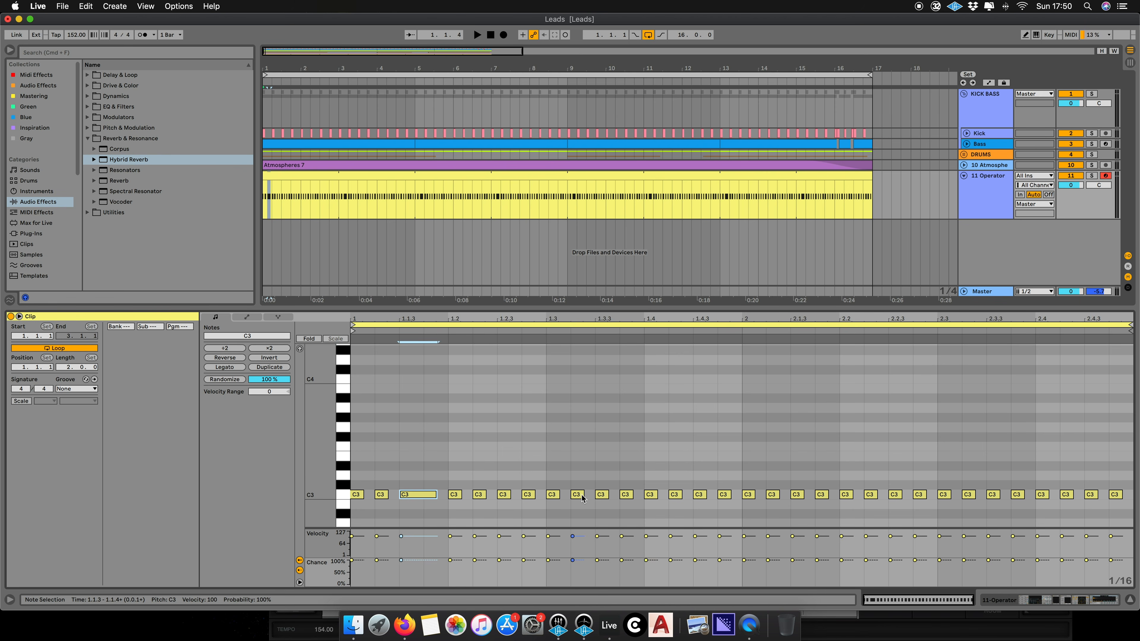
click(557, 496)
drag(557, 495, 609, 495)
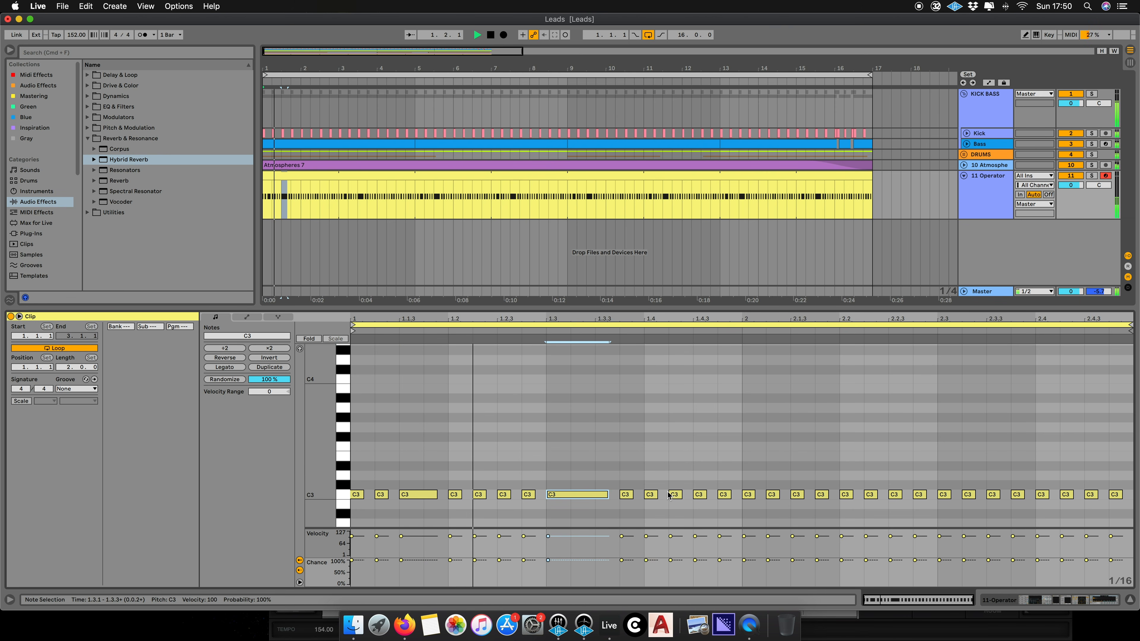
- Play the Operator track with its device chain shown to audition the new rhythm
key(space)
double_click(979, 193)
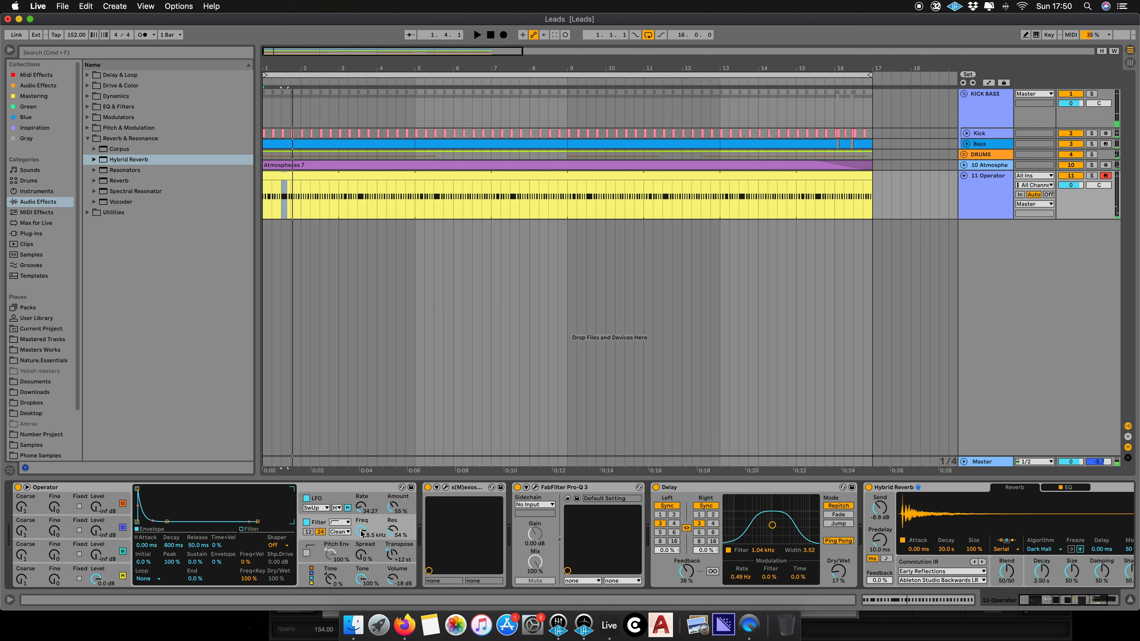
key(space)
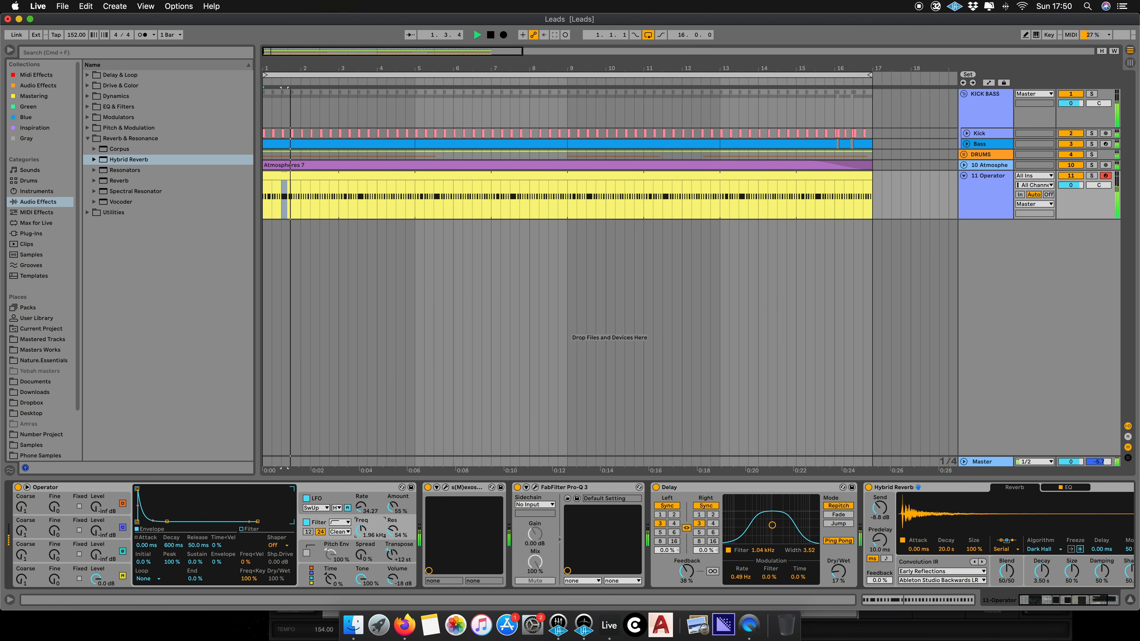
key(space)
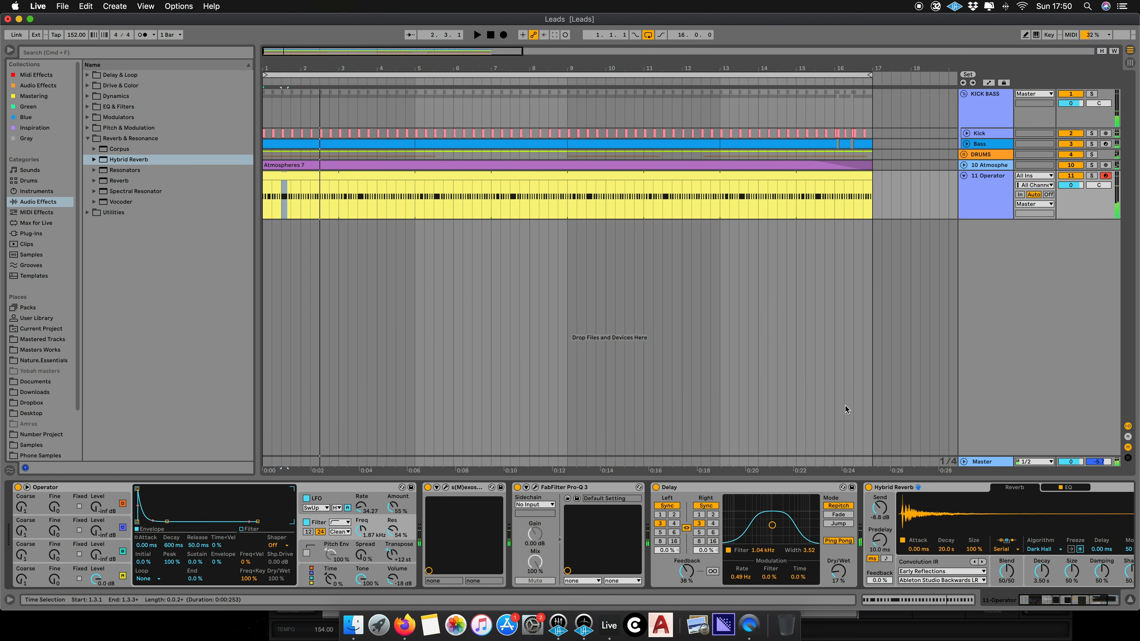
- Return to the clip and lengthen the note at beat 2.1
double_click(484, 211)
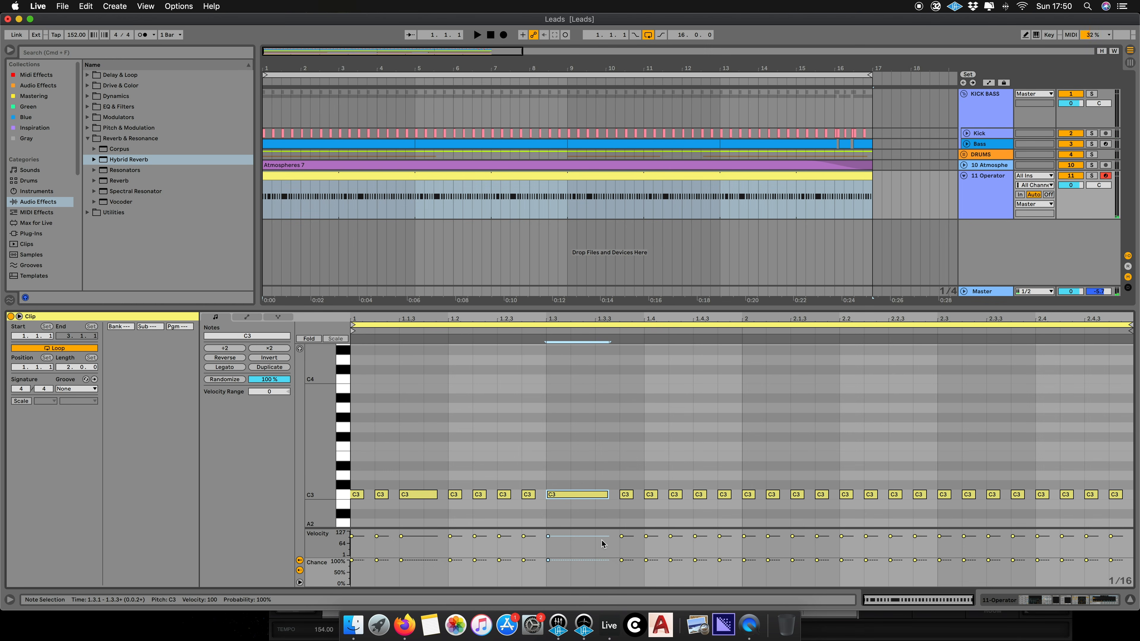
click(553, 411)
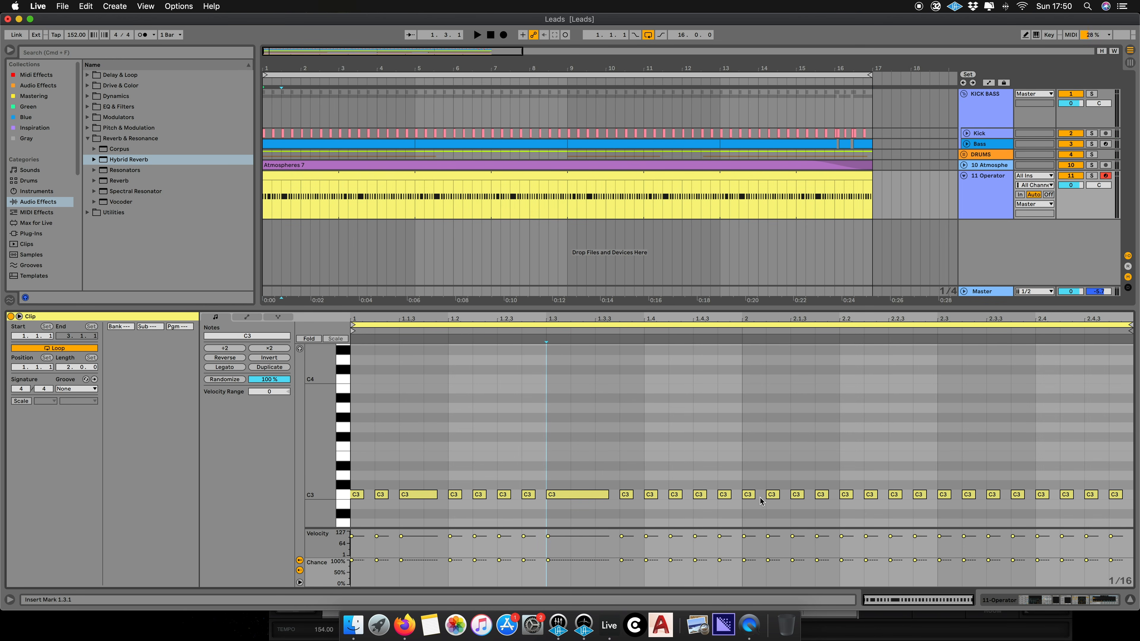
click(766, 469)
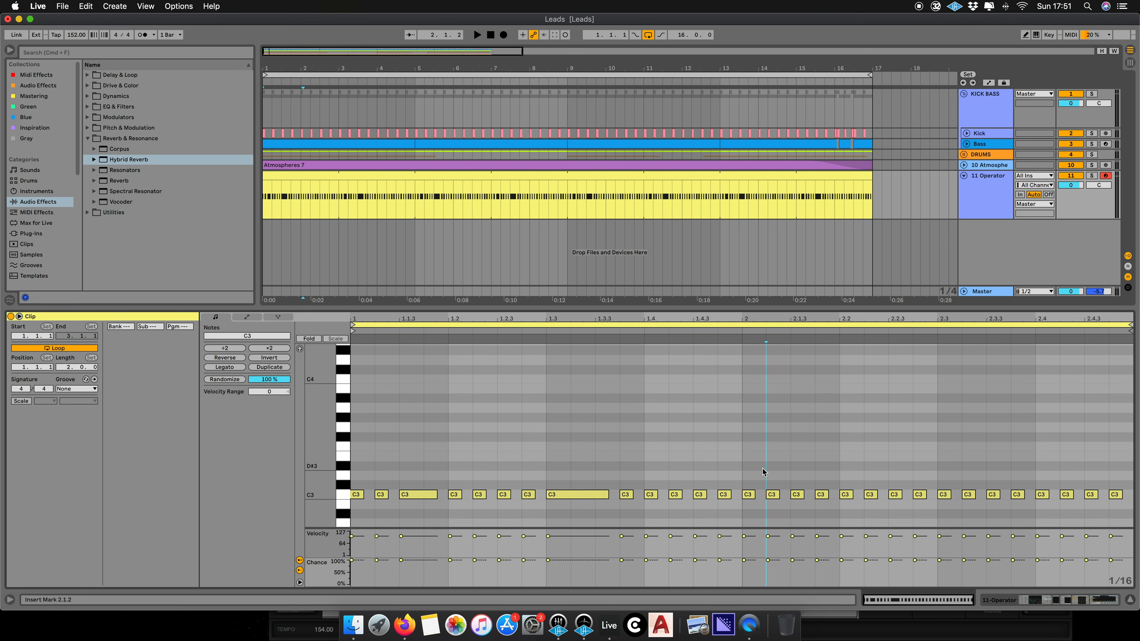
drag(752, 495, 778, 495)
key(space)
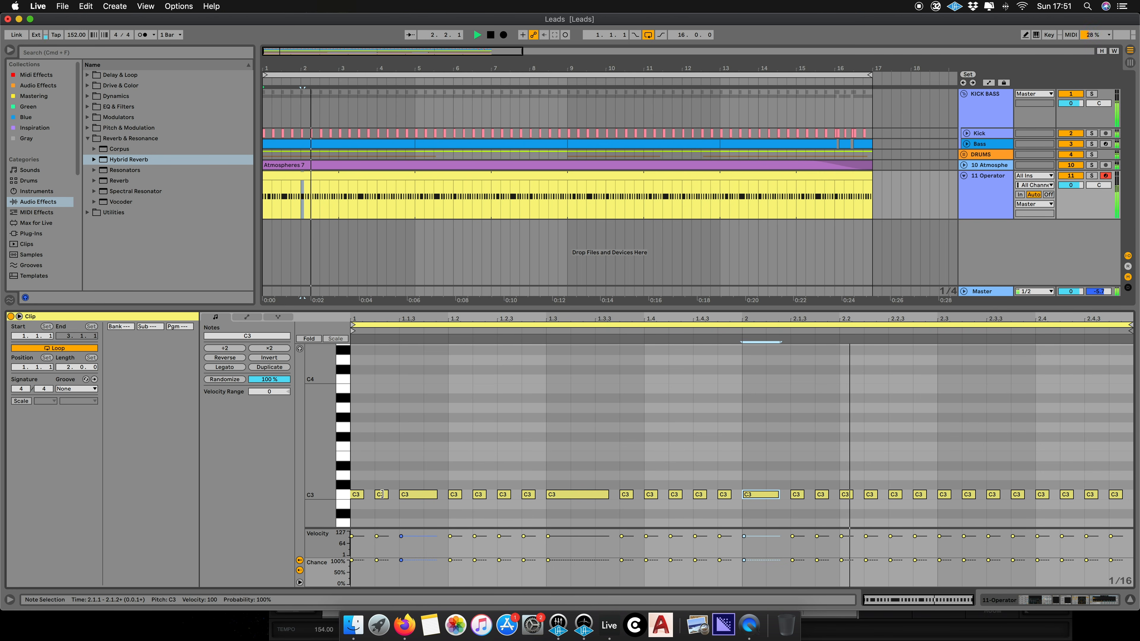
- Shorten the long third note back to a 16th and add a C3 note at 1.1.4
key(space)
mouse_move(435, 495)
mouse_down()
mouse_move(411, 495)
mouse_move(427, 495)
mouse_up()
click(430, 494)
double_click(429, 495)
key(space)
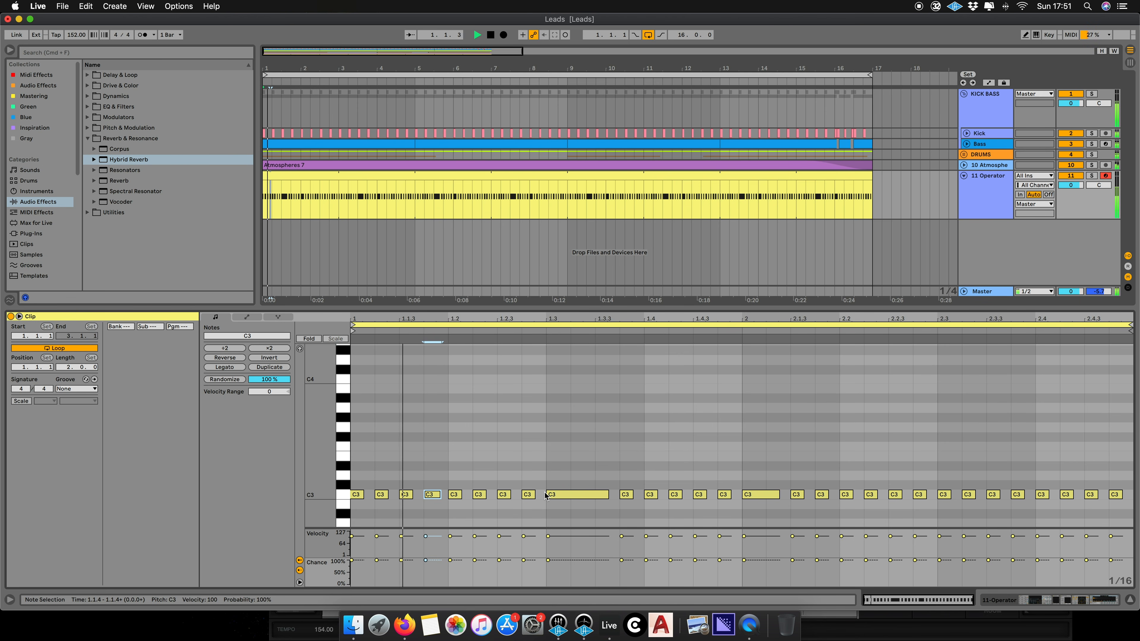
- Select the short 16th notes and shorten them further while auditioning the loop
key(space)
key(space)
key(space)
drag(351, 486, 439, 509)
drag(364, 480, 1116, 494)
key(space)
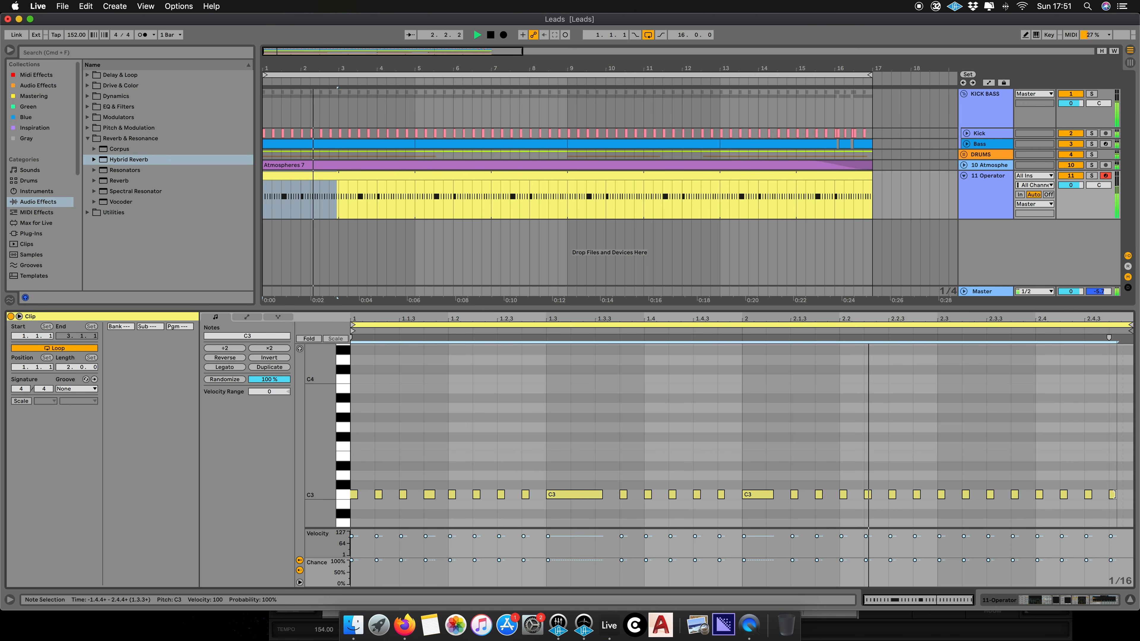
- Zoom into the last beat, switch the grid to 1/32 and turn its notes into a 32nd-note roll
click(522, 467)
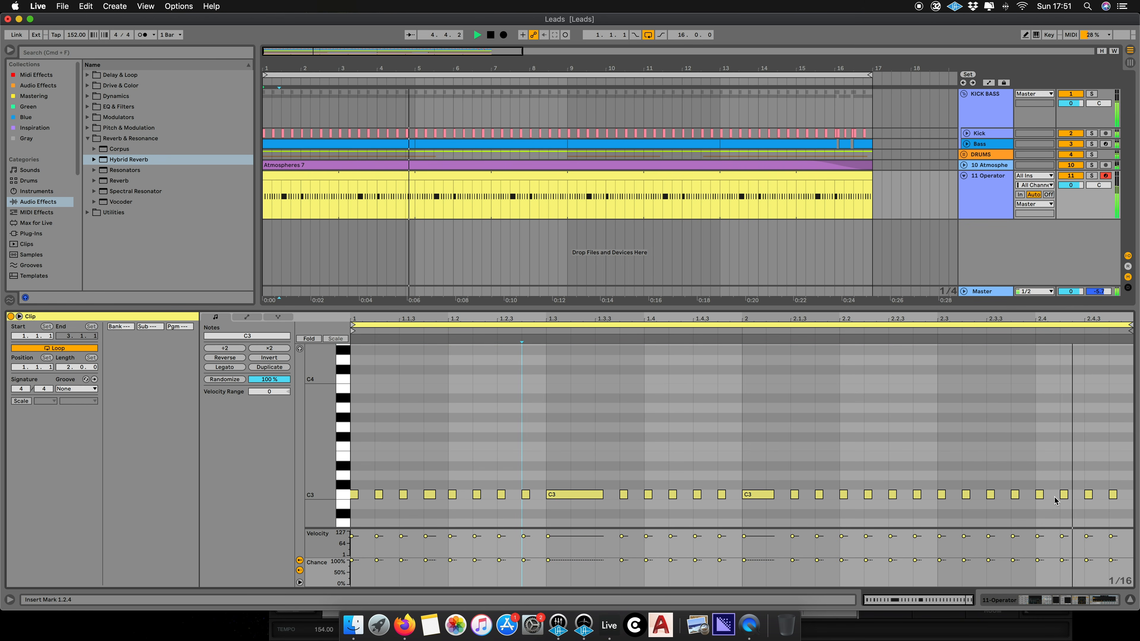
drag(1129, 318, 994, 472)
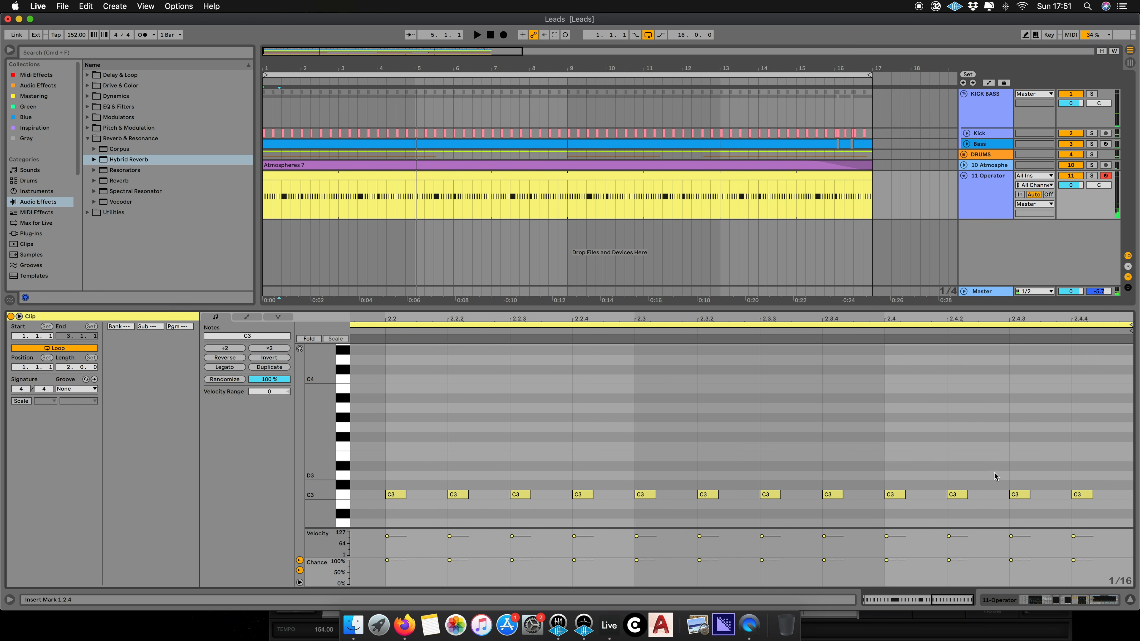
right_click(994, 473)
click(941, 484)
drag(901, 488, 1105, 504)
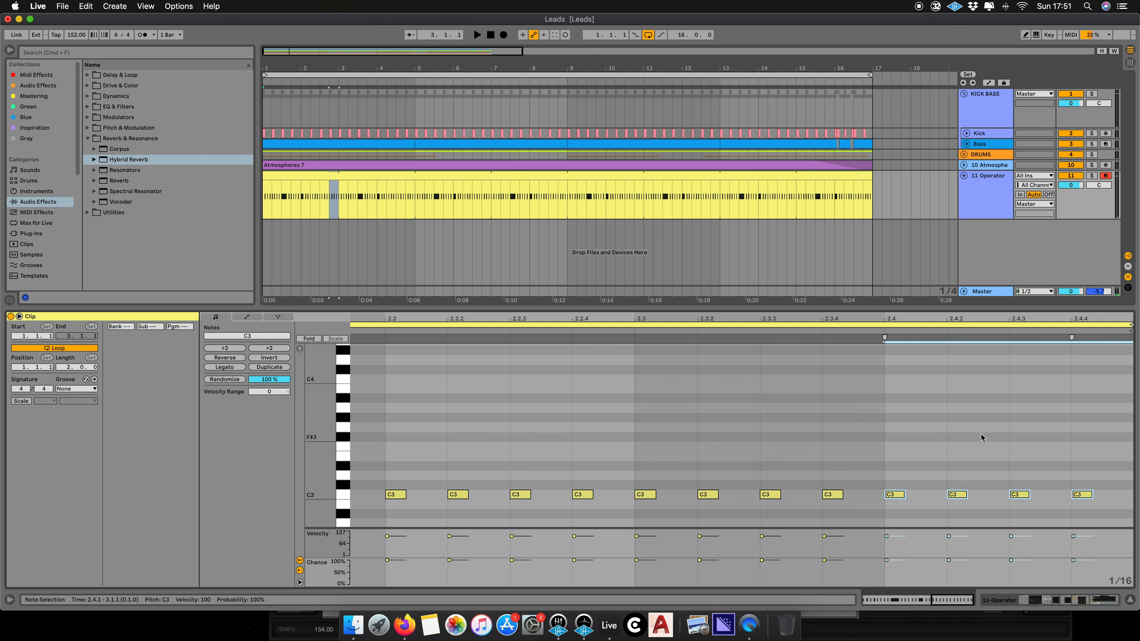
right_click(979, 432)
click(1081, 375)
drag(898, 498, 929, 494)
click(900, 477)
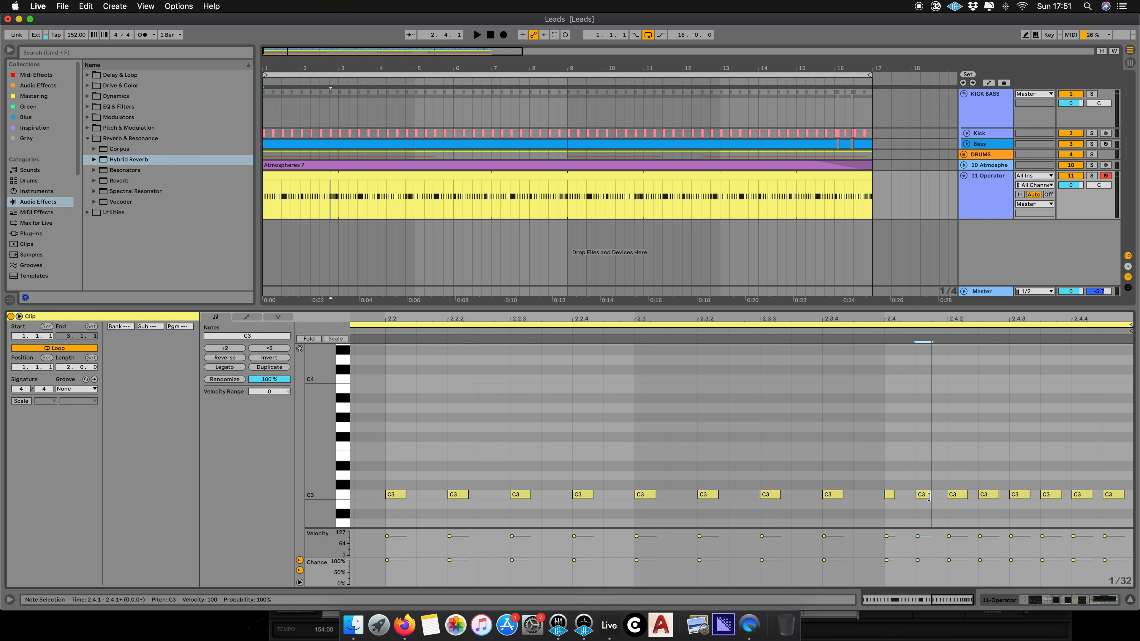
click(947, 496)
drag(929, 496, 926, 496)
drag(997, 494, 1121, 494)
key(space)
drag(994, 325, 1005, 292)
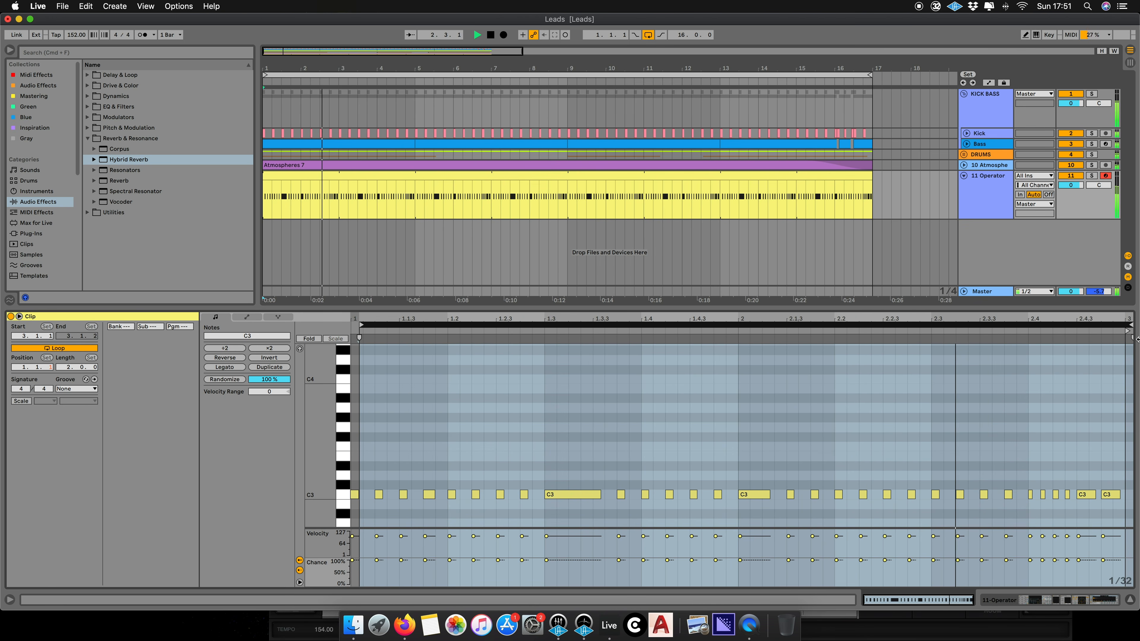
key(space)
drag(1132, 325, 1127, 327)
key(space)
drag(363, 324, 339, 328)
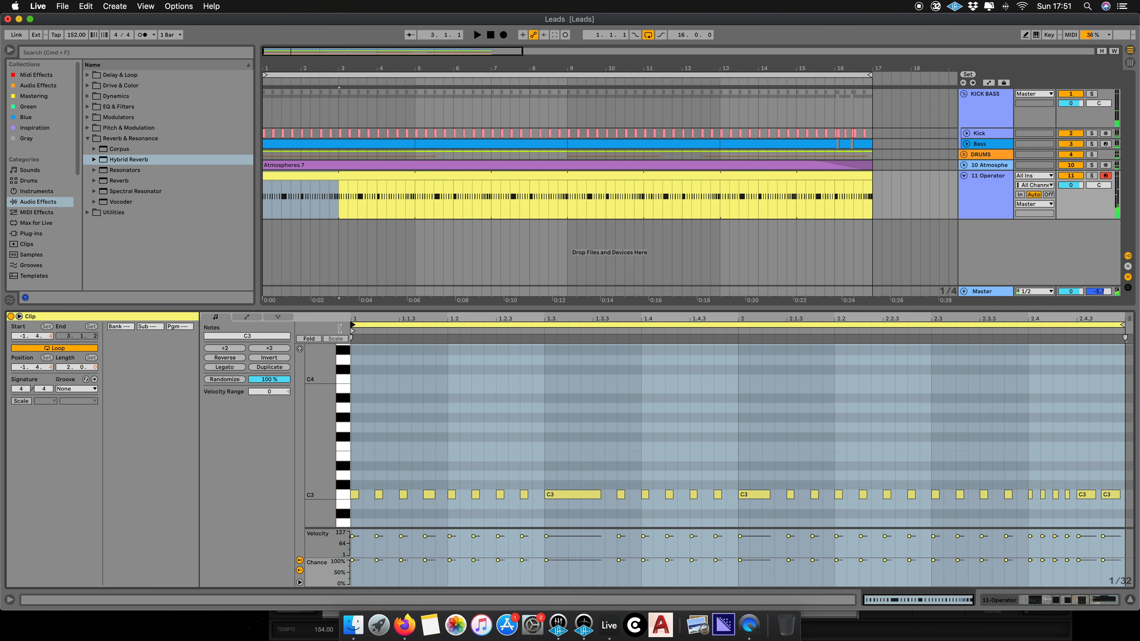
key(space)
drag(351, 324, 353, 324)
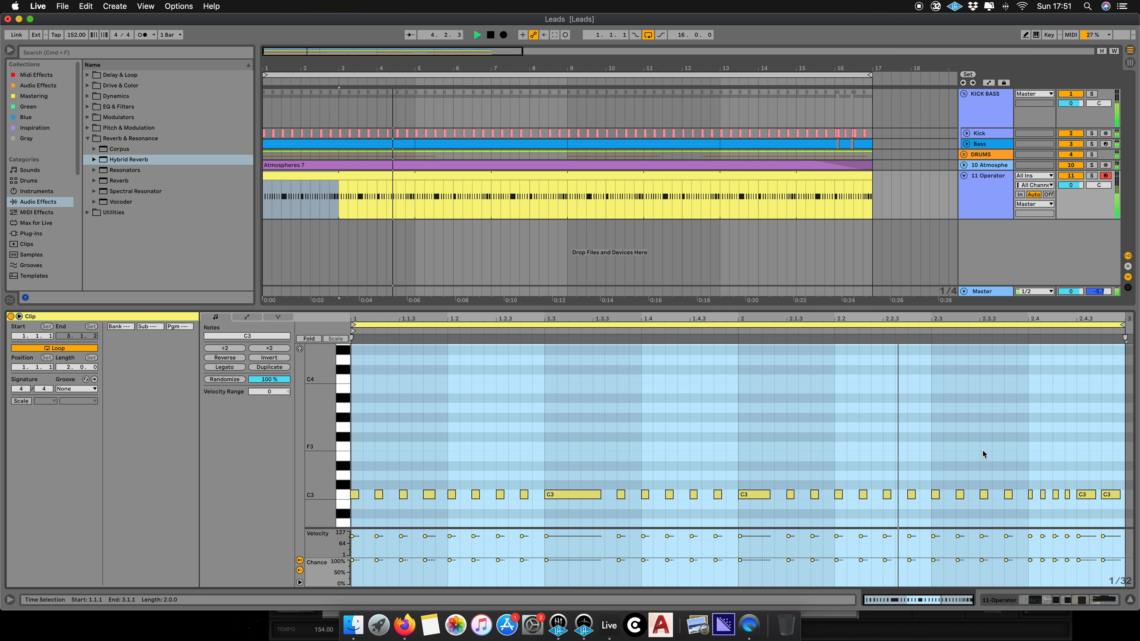
- Lengthen the note at 2.1.3 slightly and stretch the note at 2.2.3 to about beat 2.3.4
click(975, 453)
drag(842, 495, 911, 497)
key(super+z)
mouse_move(792, 497)
mouse_down()
mouse_move(816, 496)
mouse_move(802, 498)
mouse_up()
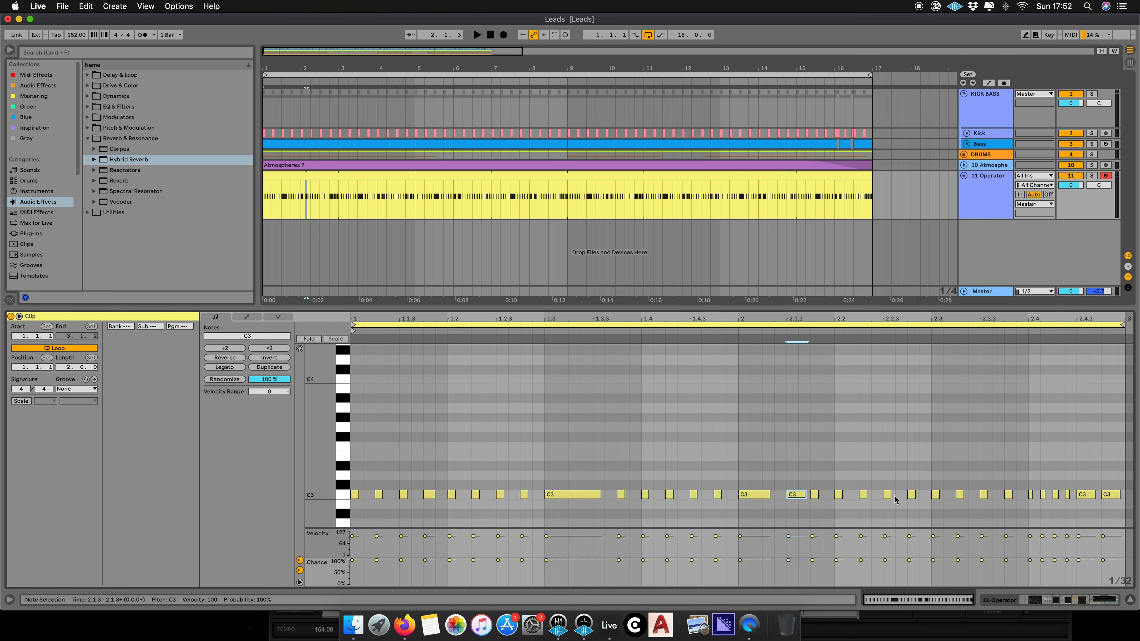
drag(889, 495, 1010, 497)
key(space)
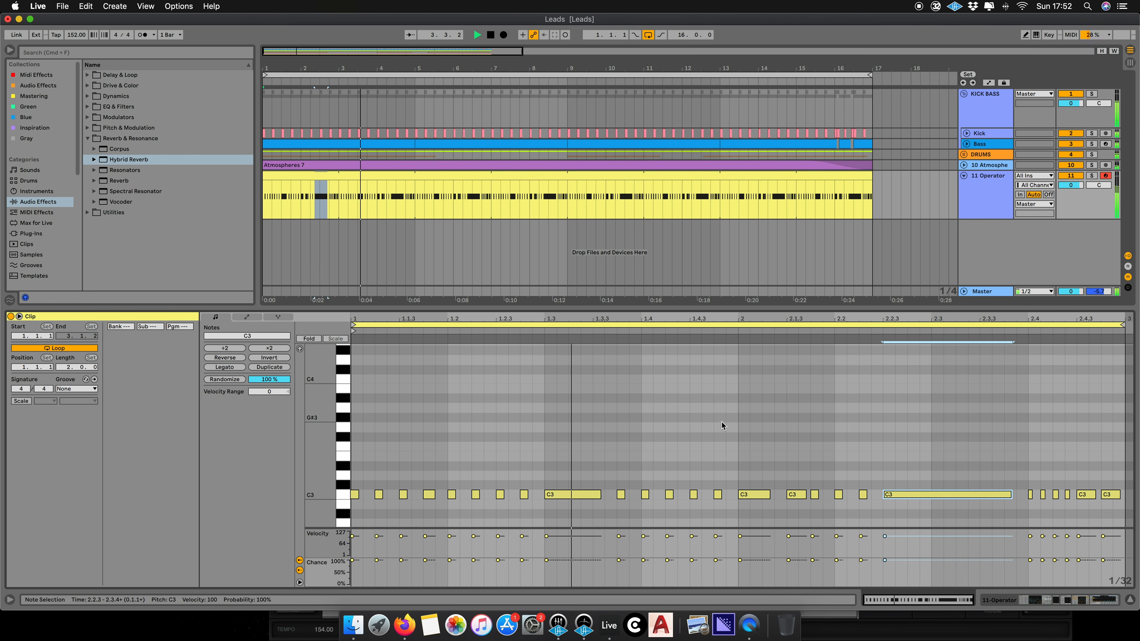
- Show the Operator filter frequency automation lane in the arrangement
double_click(976, 182)
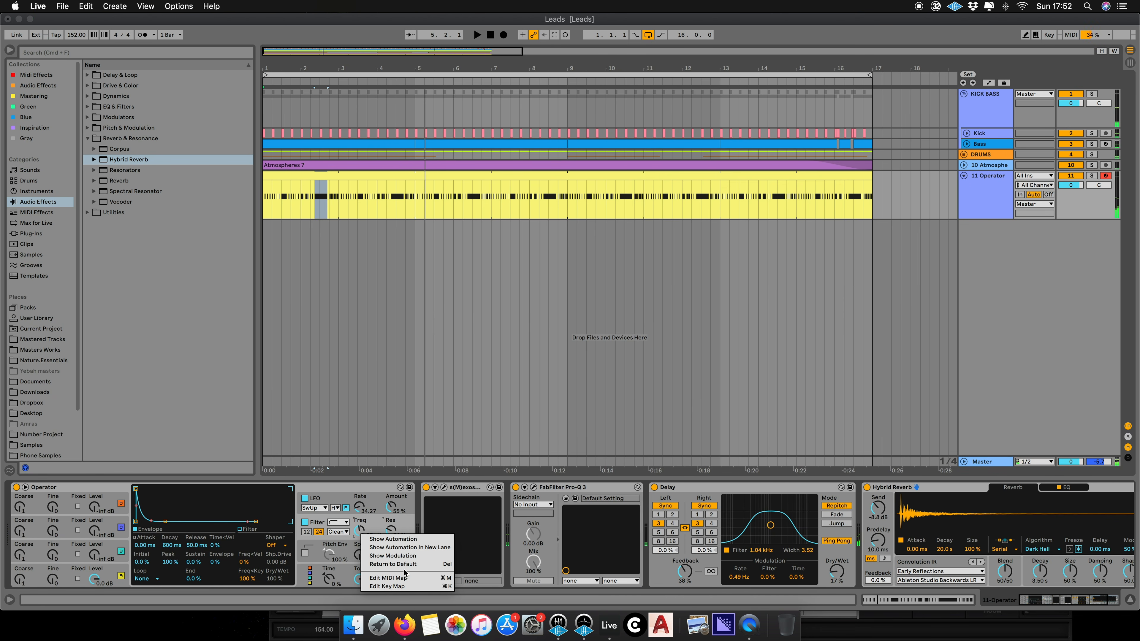
click(358, 528)
drag(272, 62, 238, 266)
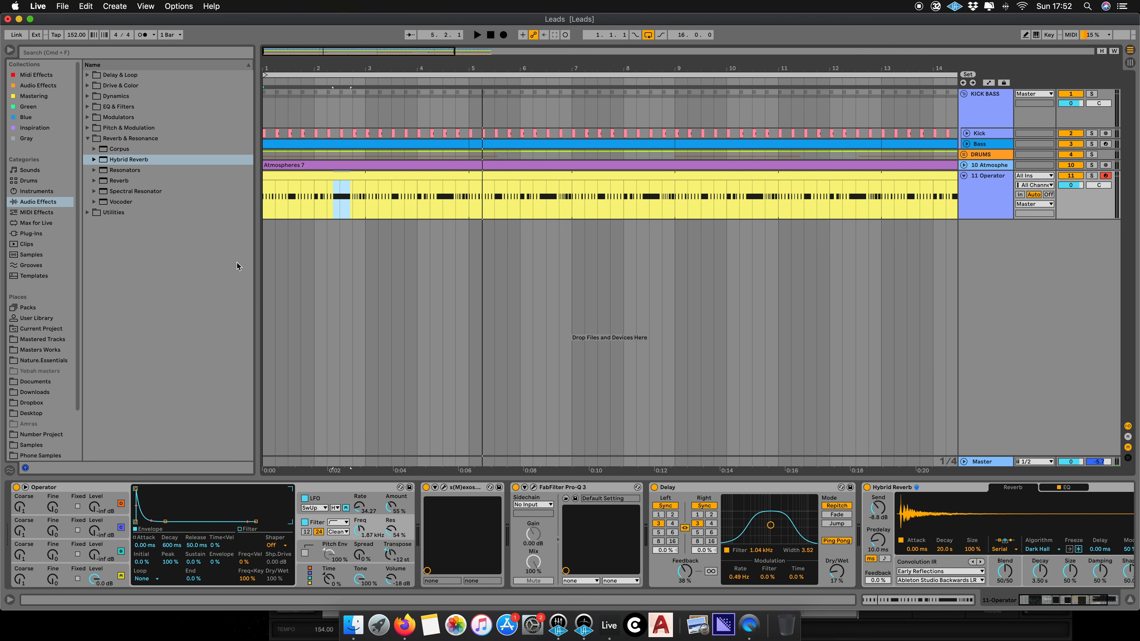
right_click(363, 534)
click(395, 538)
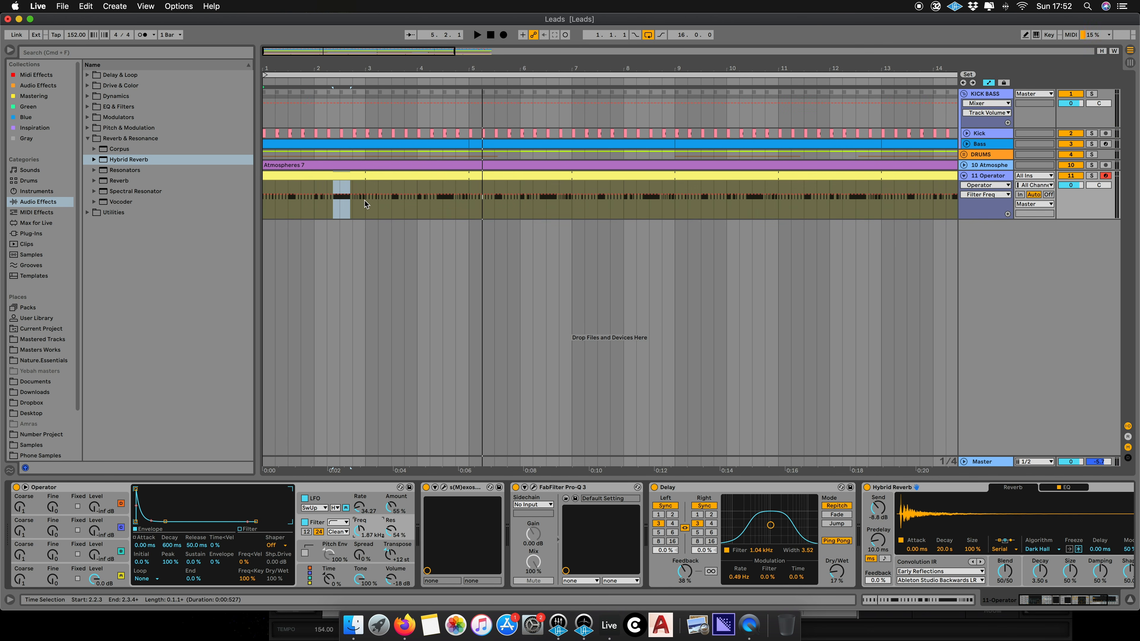
- Add a starting breakpoint to the filter frequency automation at the beginning of the Operator track
click(359, 212)
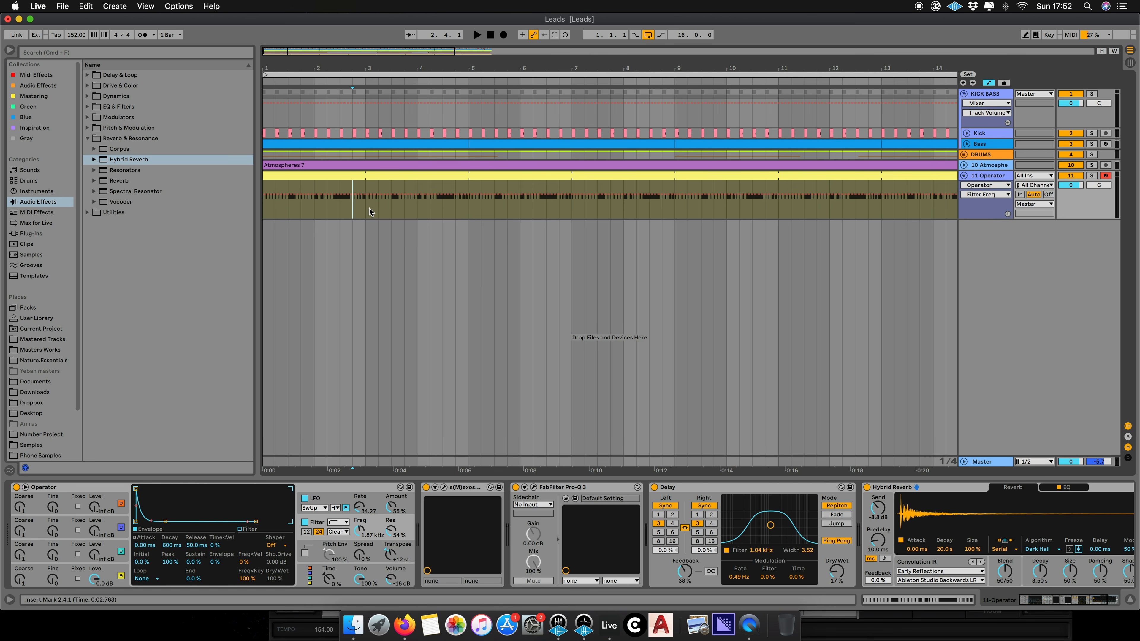
drag(368, 208, 243, 208)
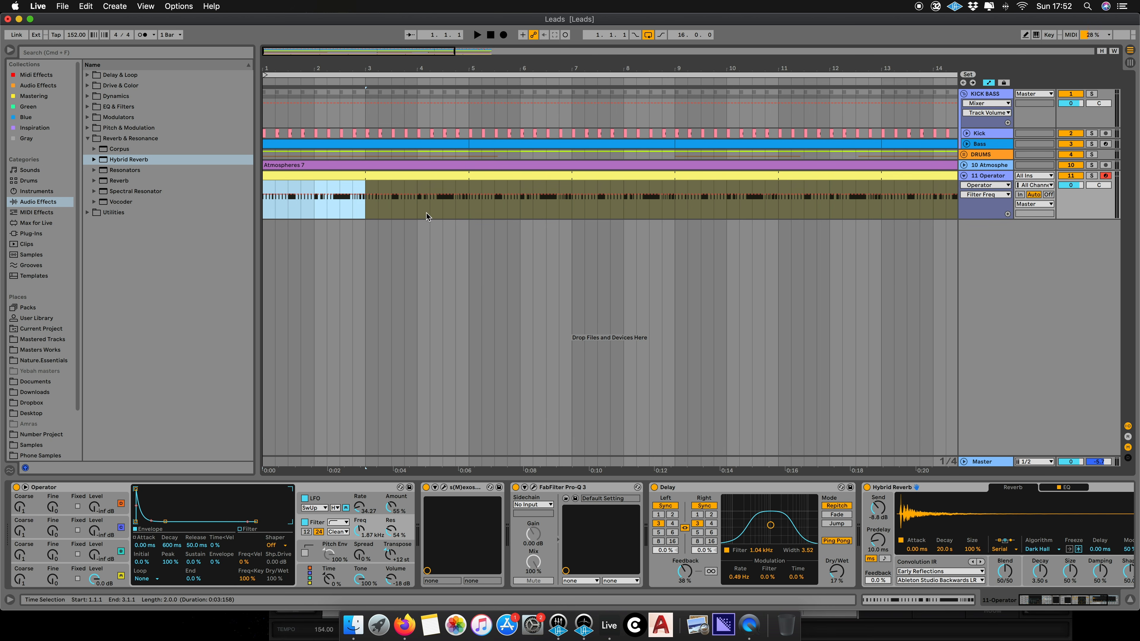
right_click(327, 210)
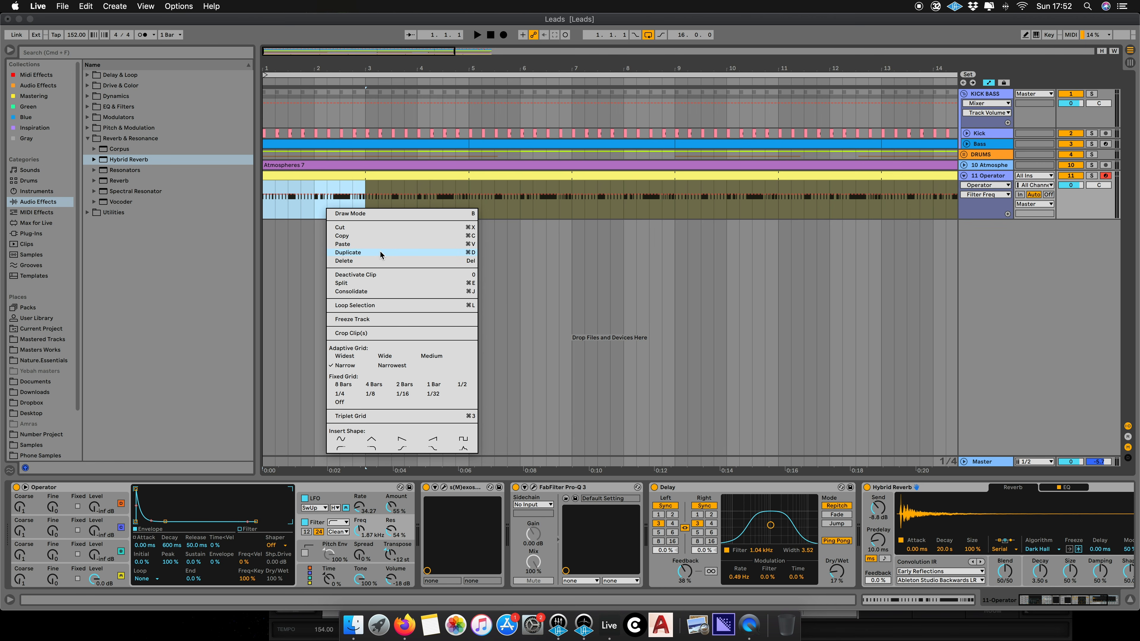
click(269, 209)
click(272, 197)
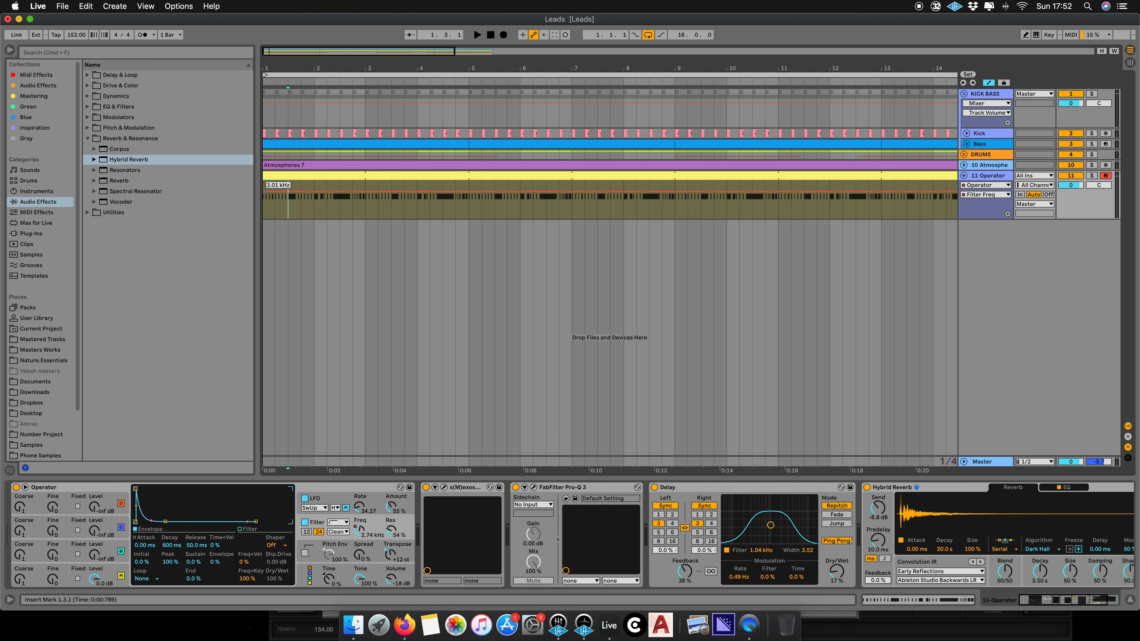
key(space)
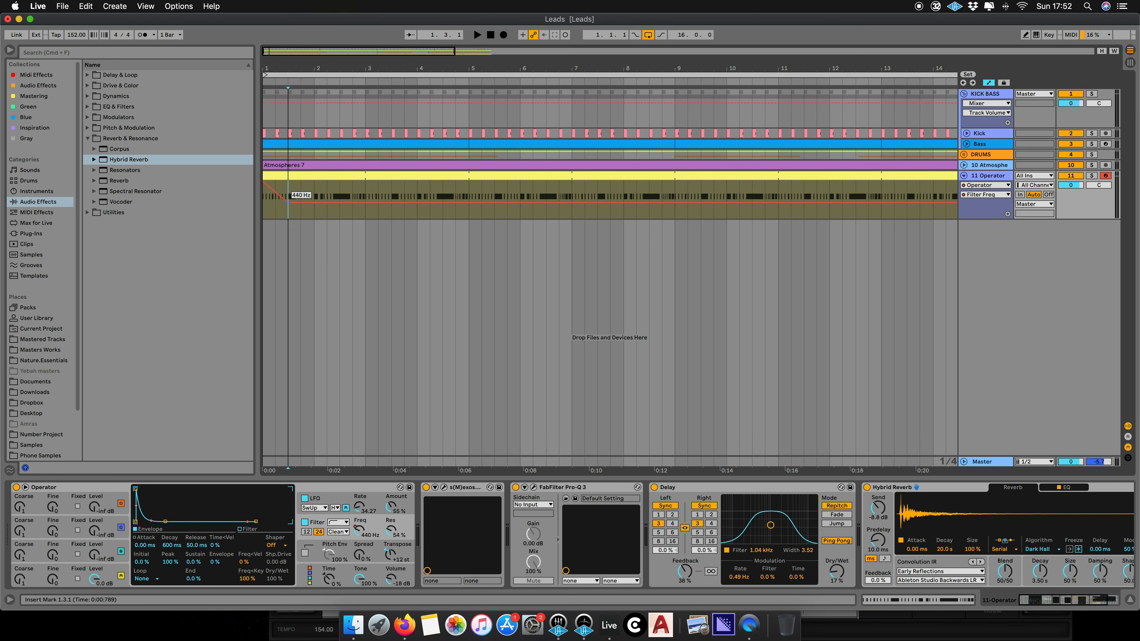
- Draw a zigzag filter frequency automation with rising and falling breakpoints across the first four bars
click(305, 211)
drag(304, 209, 317, 222)
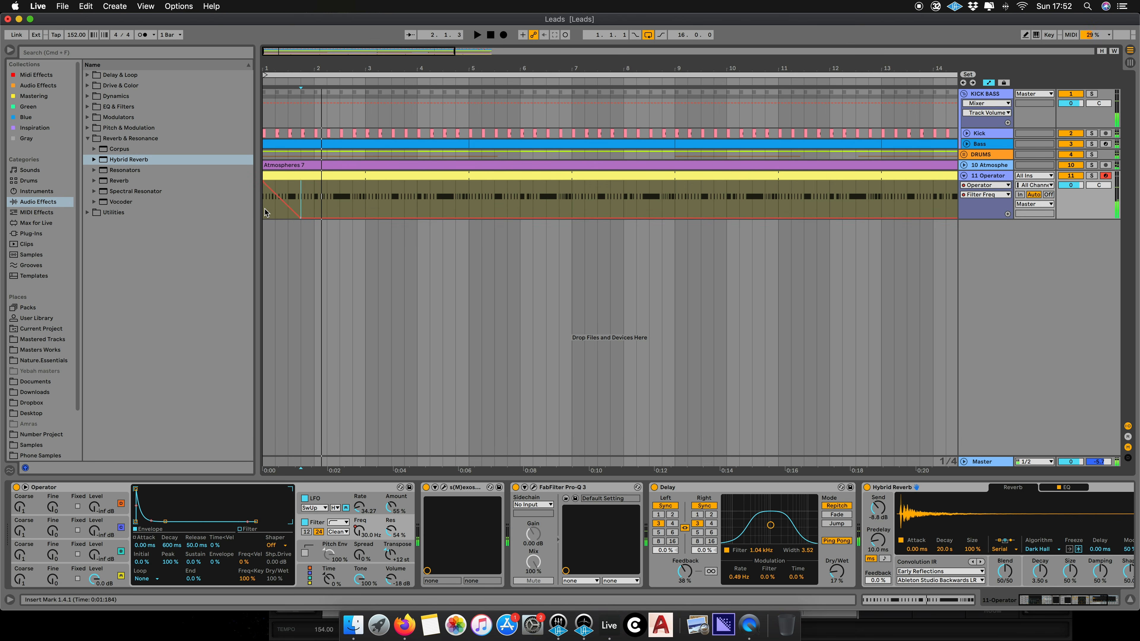
drag(323, 217, 327, 185)
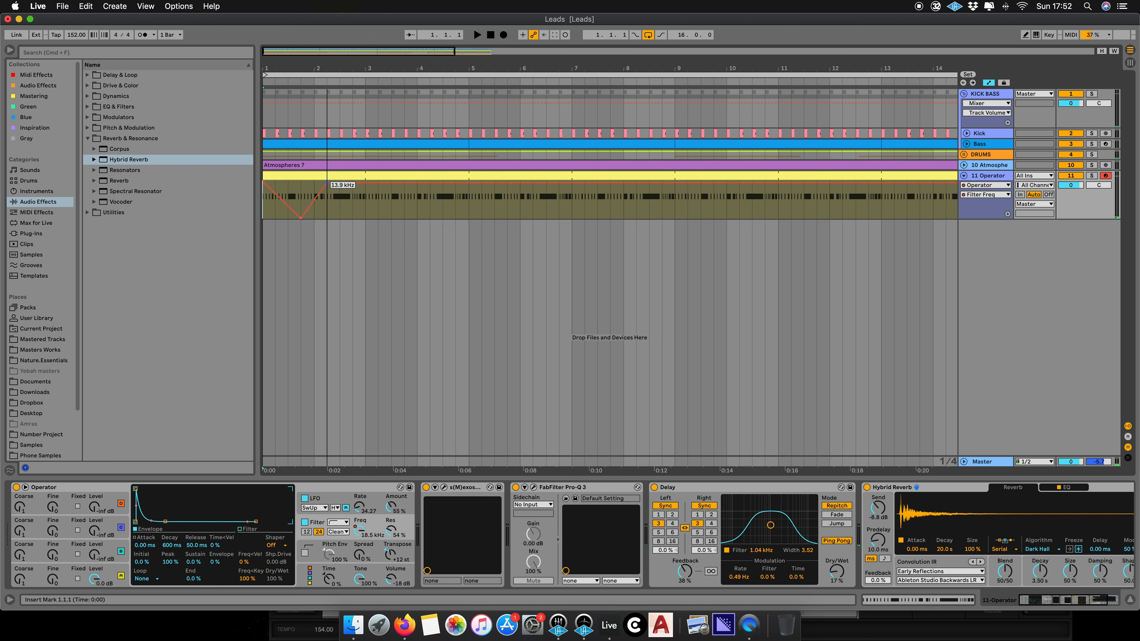
mouse_move(345, 184)
mouse_down()
mouse_move(344, 205)
mouse_move(366, 194)
mouse_move(417, 198)
mouse_move(417, 212)
mouse_move(468, 184)
mouse_up()
key(space)
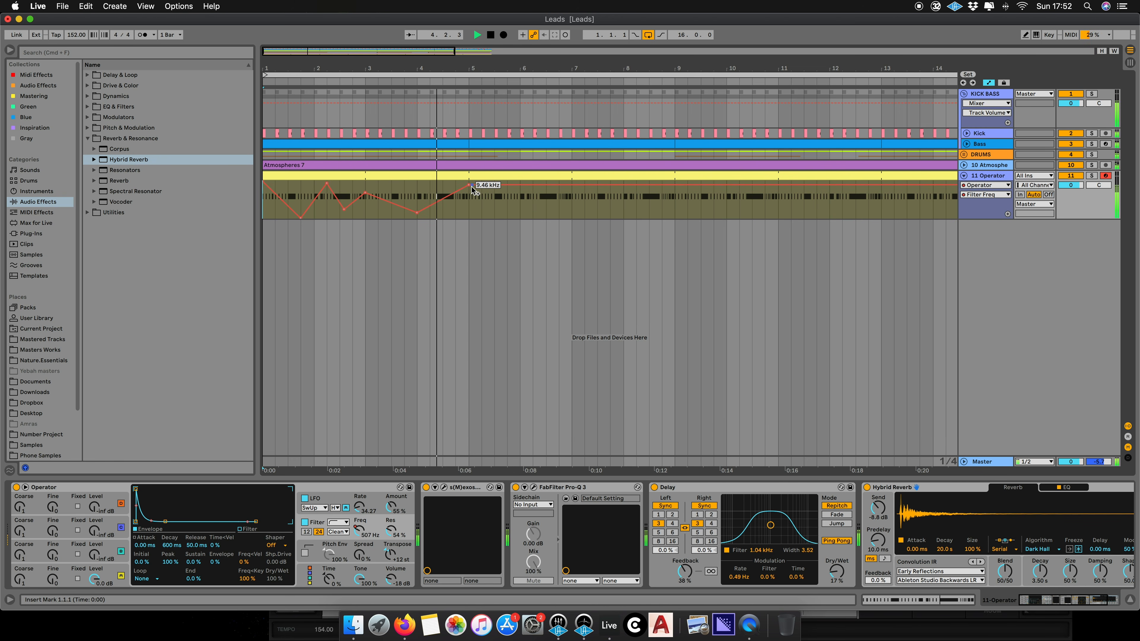
- Select the first bars of the Operator track's filter automation and play them back to audition the movement
drag(519, 185, 291, 198)
click(673, 198)
key(space)
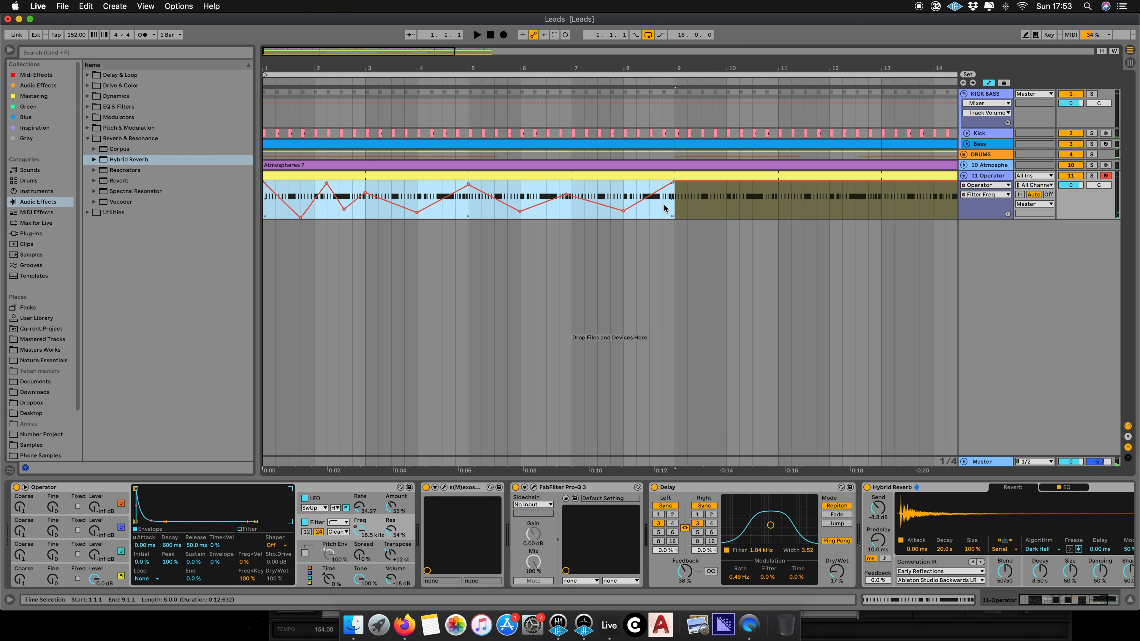
drag(676, 204, 467, 199)
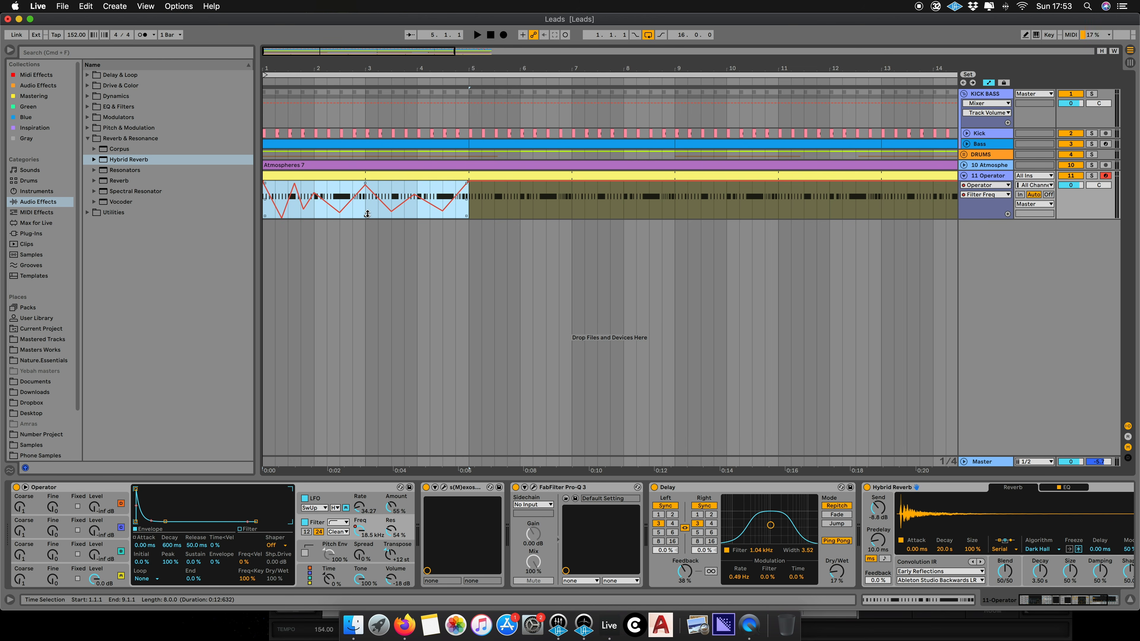
key(space)
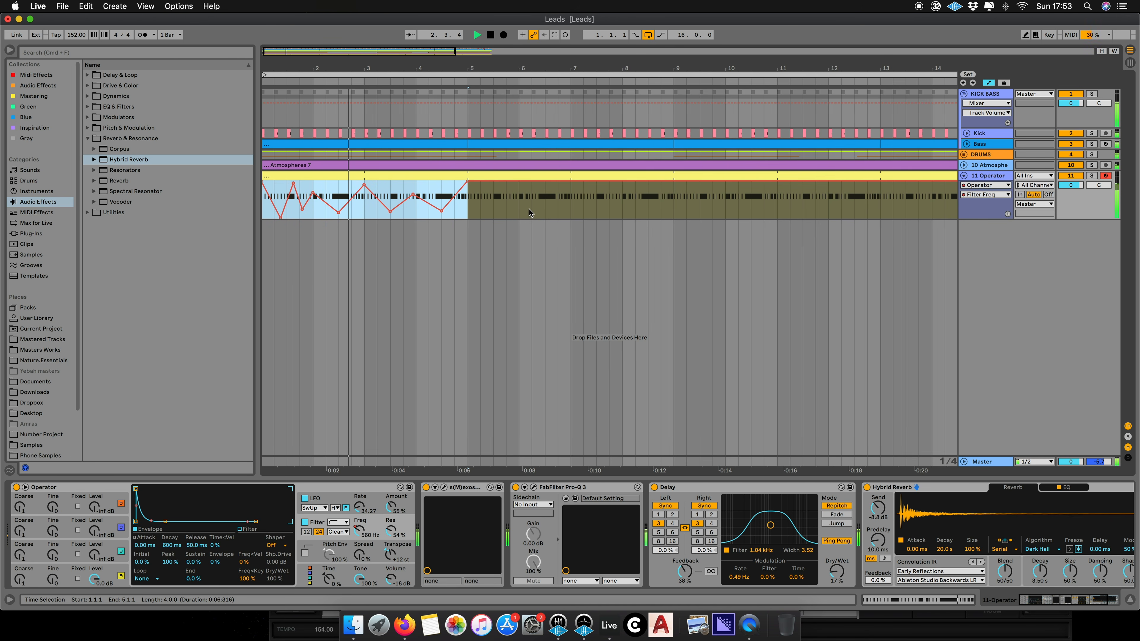
- Select the first four bars of the Operator track and duplicate them three times to fill bars 5 to 16
click(496, 205)
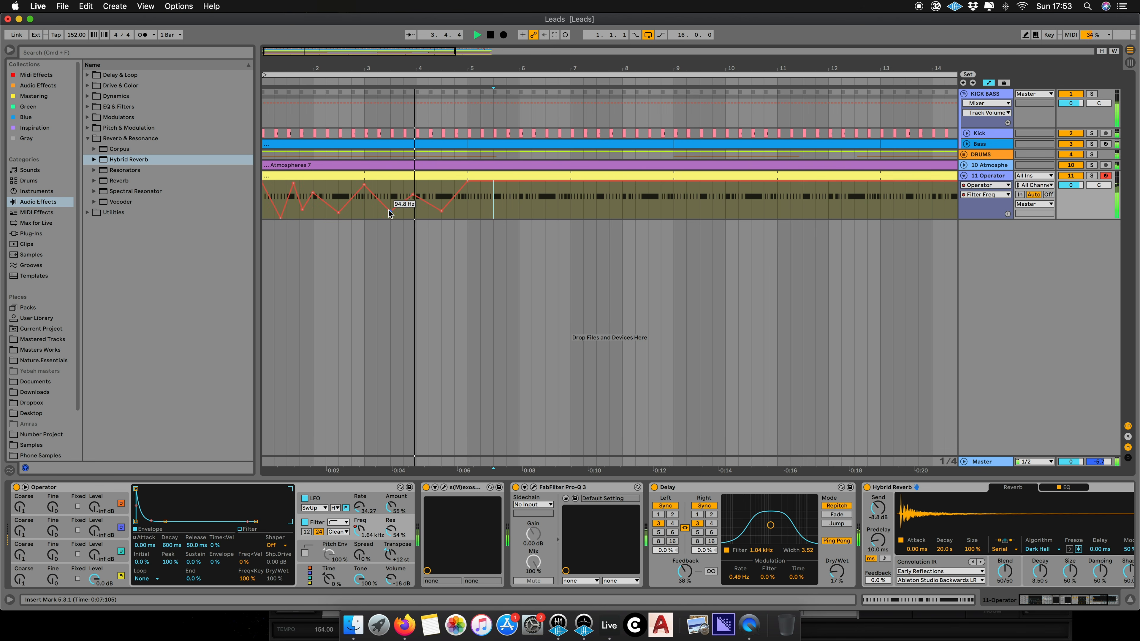
drag(468, 214, 263, 211)
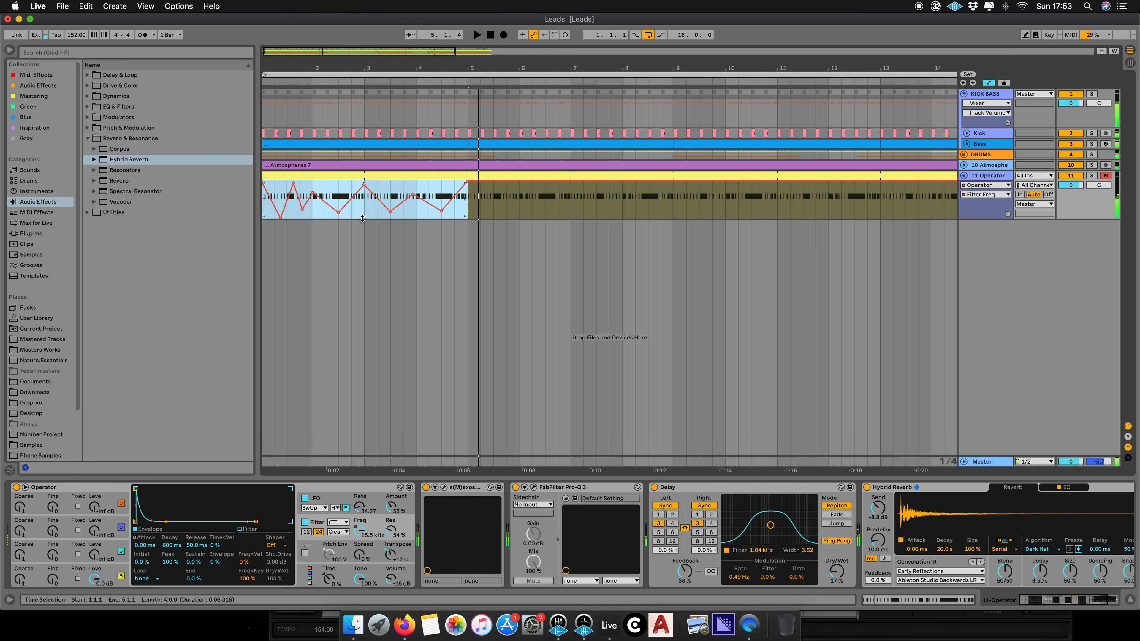
drag(365, 215, 366, 211)
key(space)
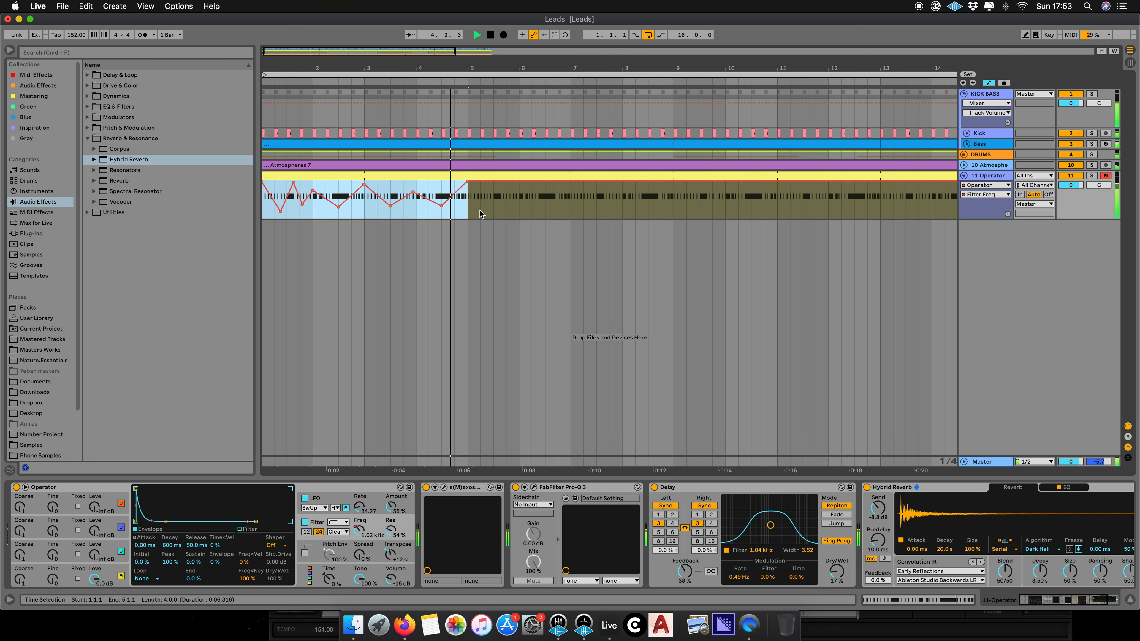
key(super+d)
key(super+d)
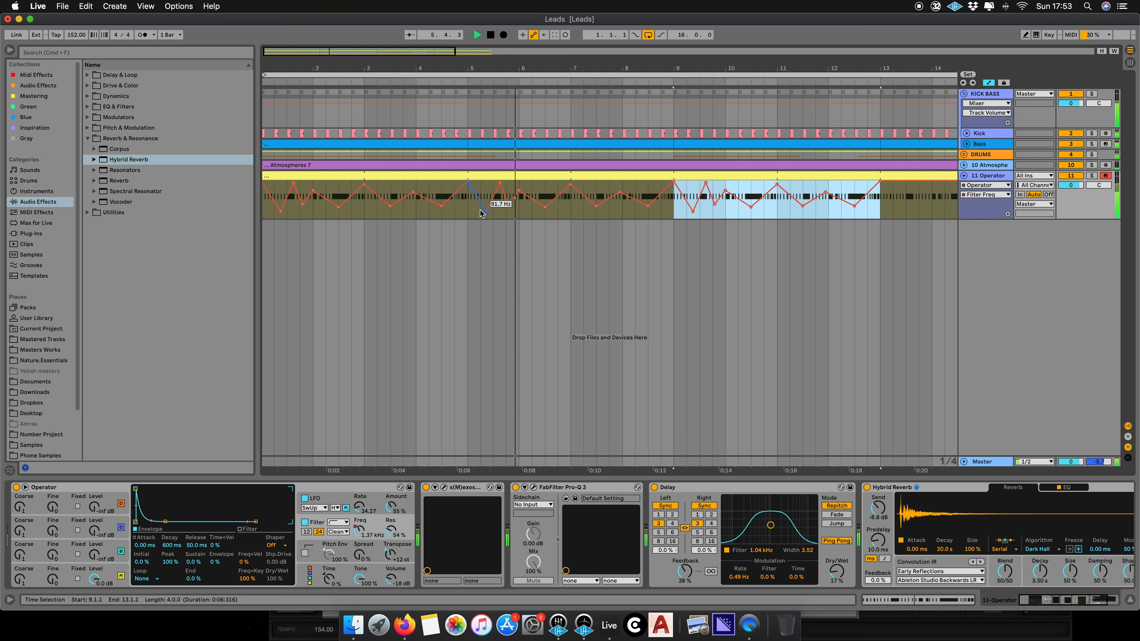
double_click(537, 52)
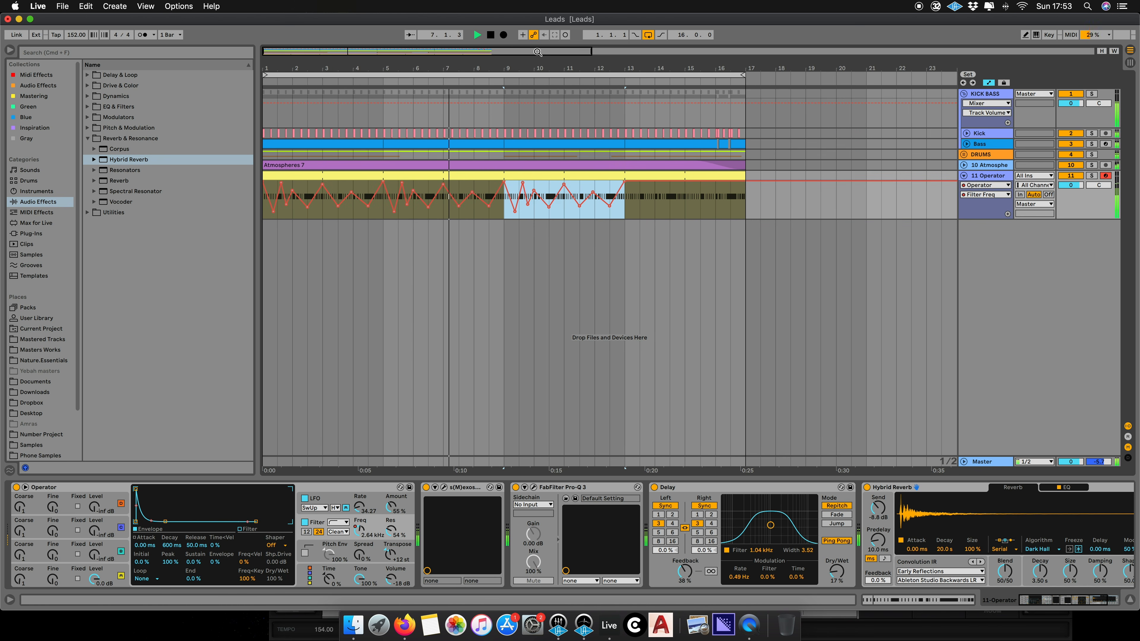
key(super+d)
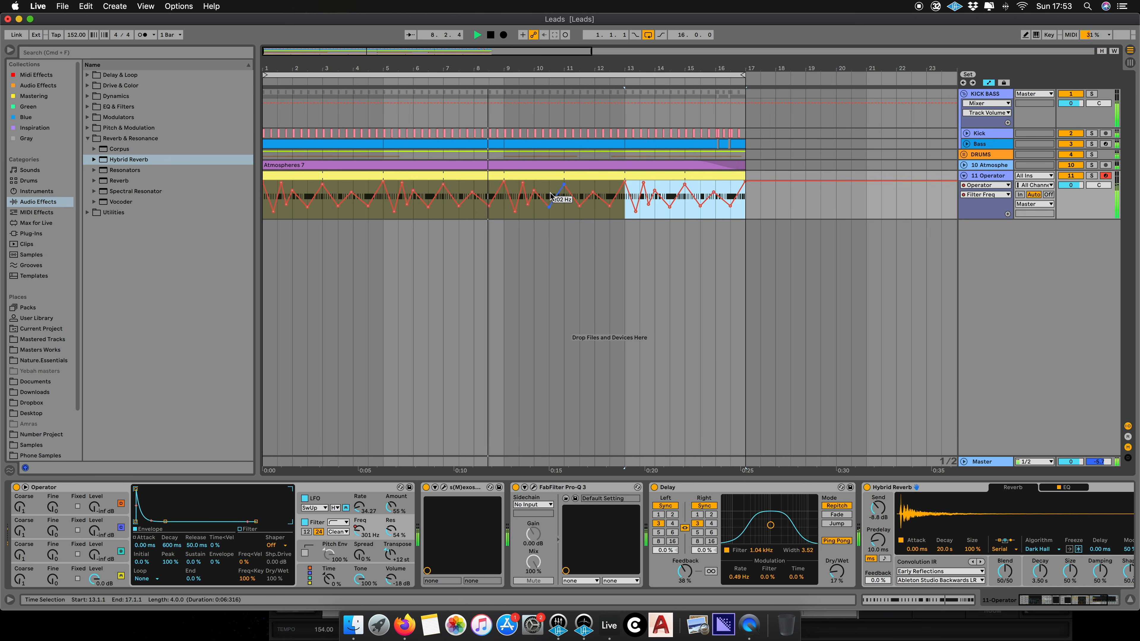
- Select bars 9 to 17 of the Operator track and start playback to audition the duplicated section
drag(504, 218, 669, 199)
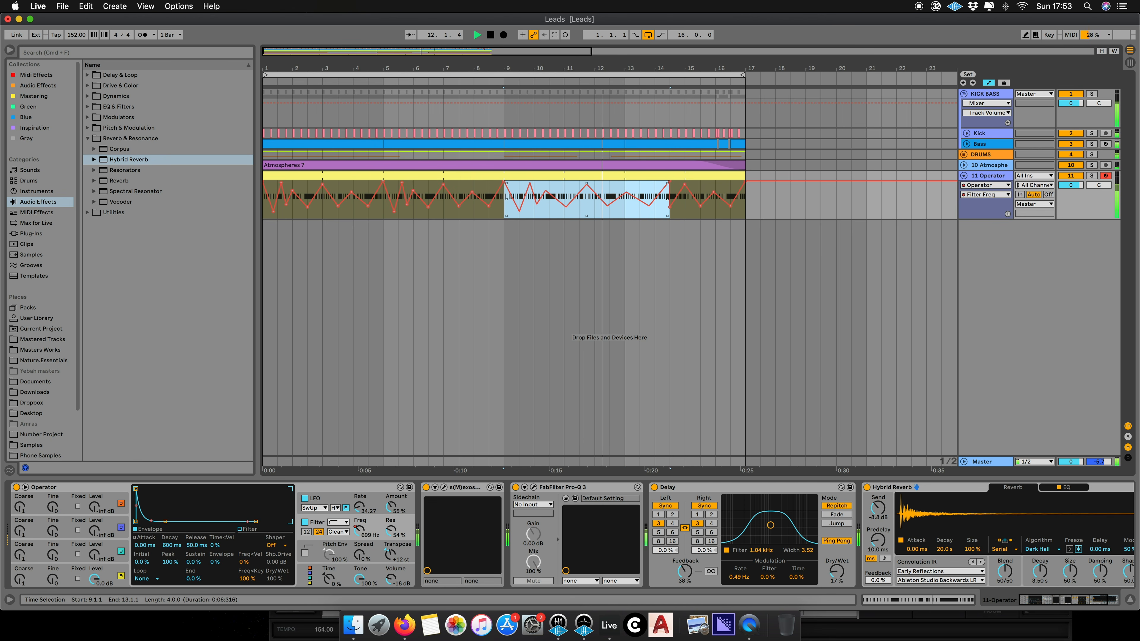
drag(669, 199, 744, 198)
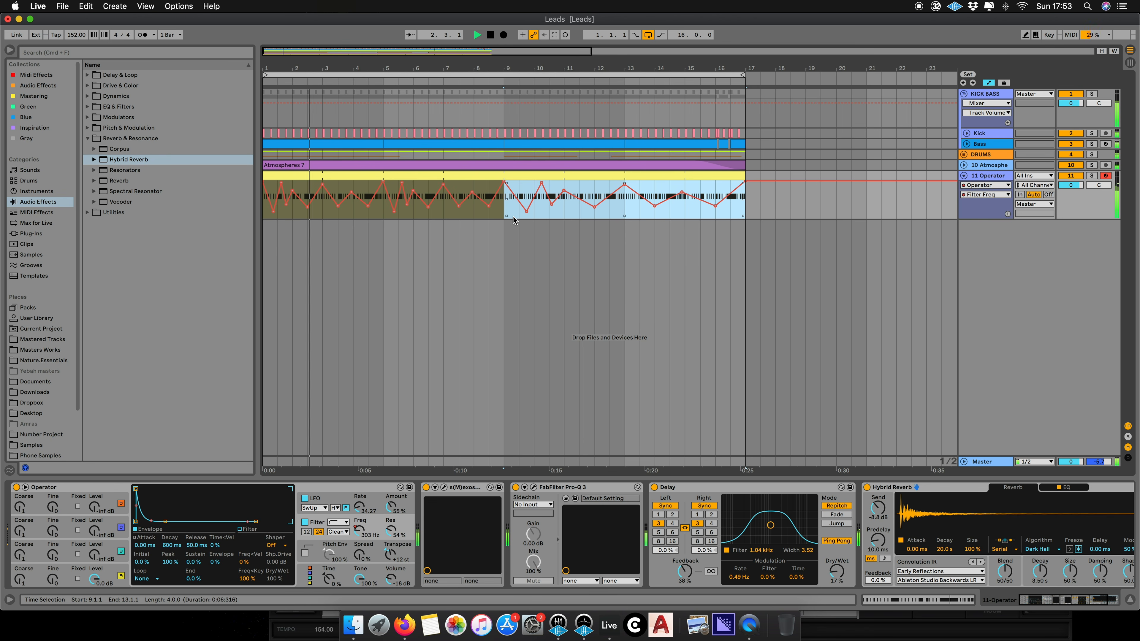
click(1000, 177)
key(space)
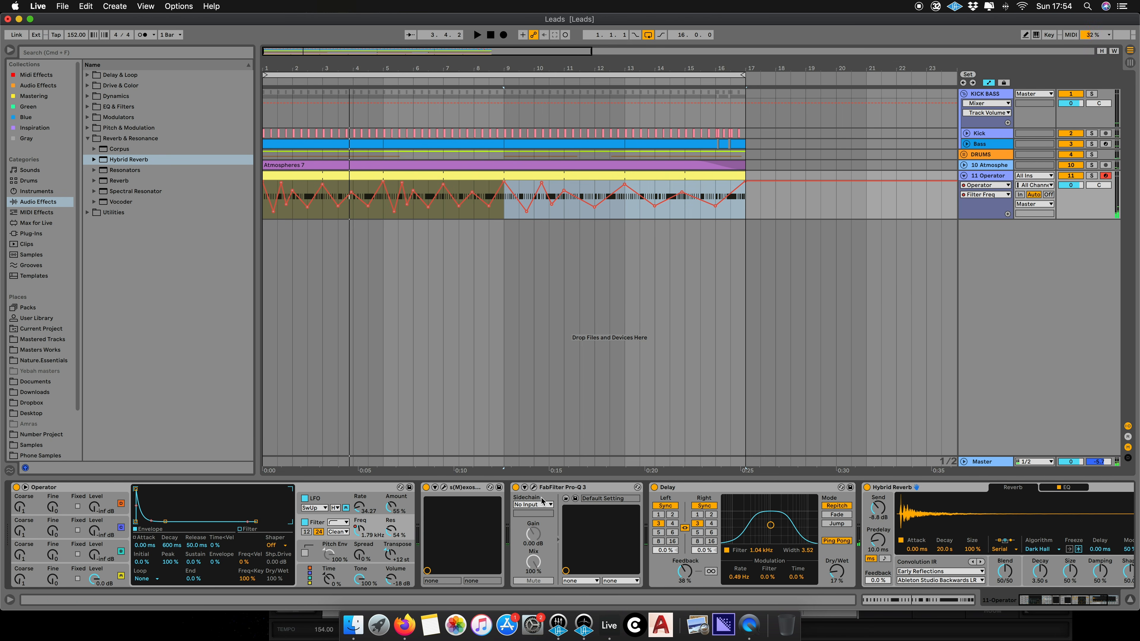
- Add a Chorus-Ensemble effect from Pitch & Modulation to the Operator track's chain after Pro-Q 3
double_click(349, 489)
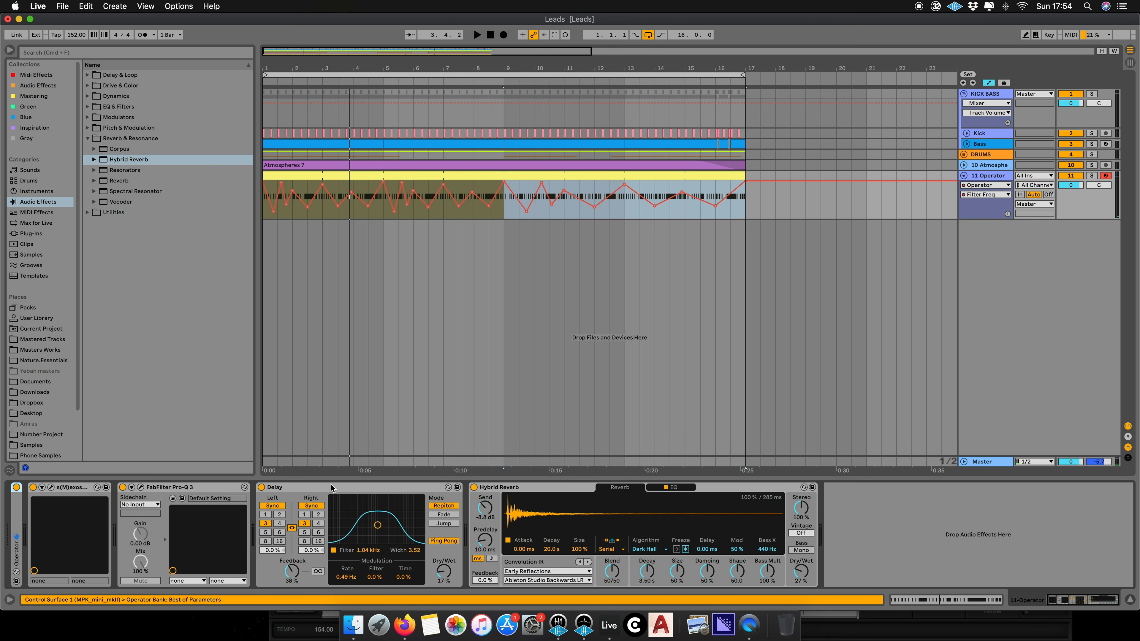
click(44, 192)
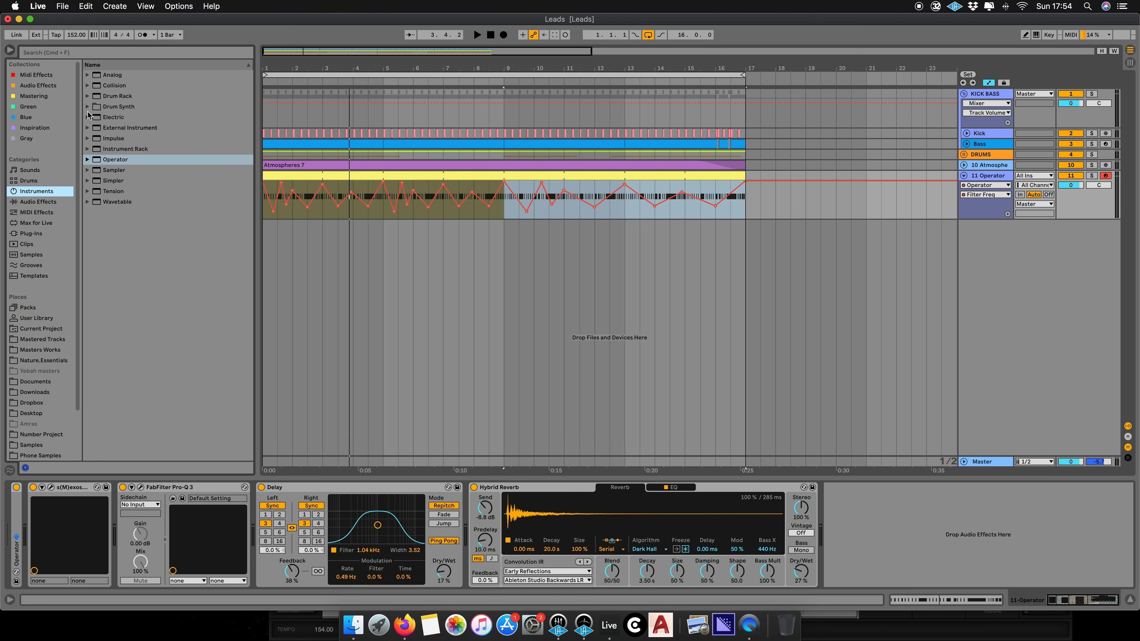
click(51, 215)
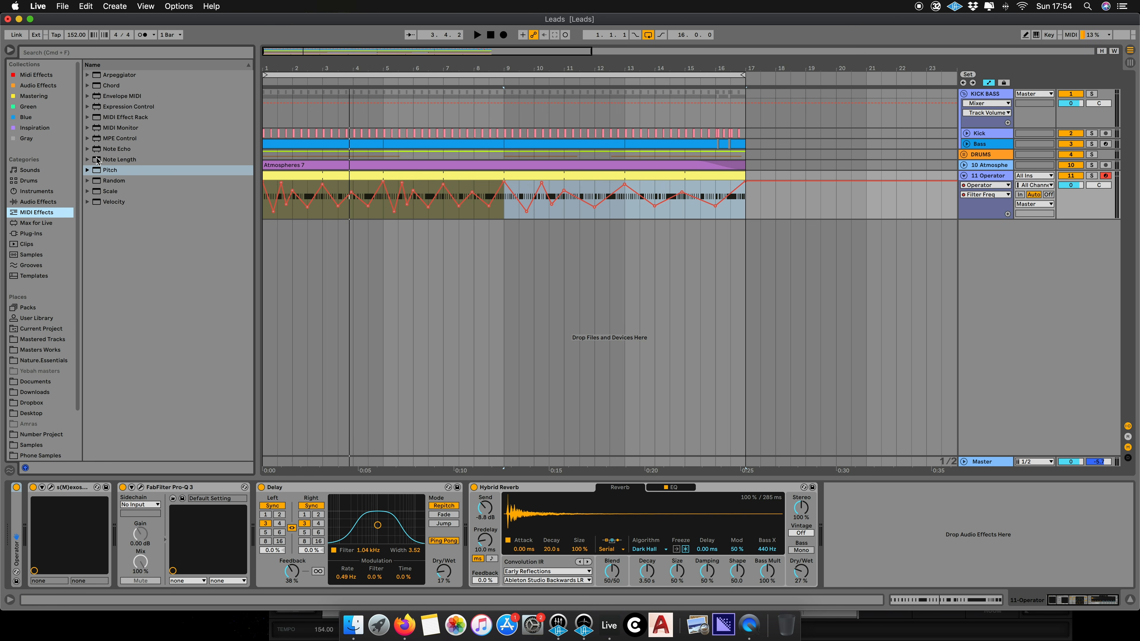
click(52, 203)
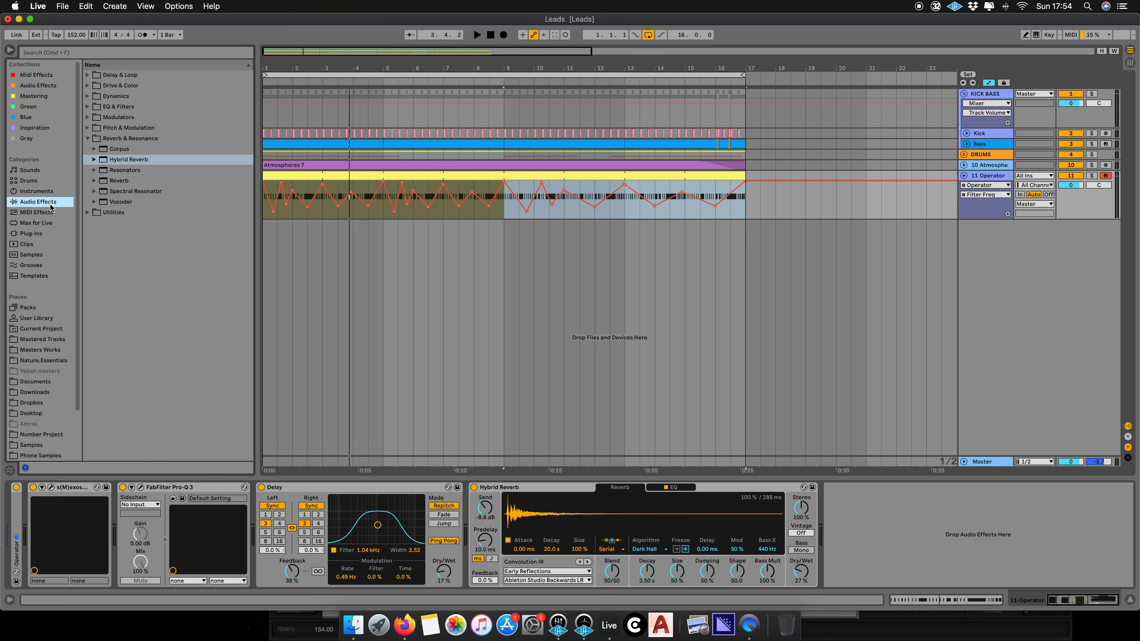
click(87, 128)
click(124, 153)
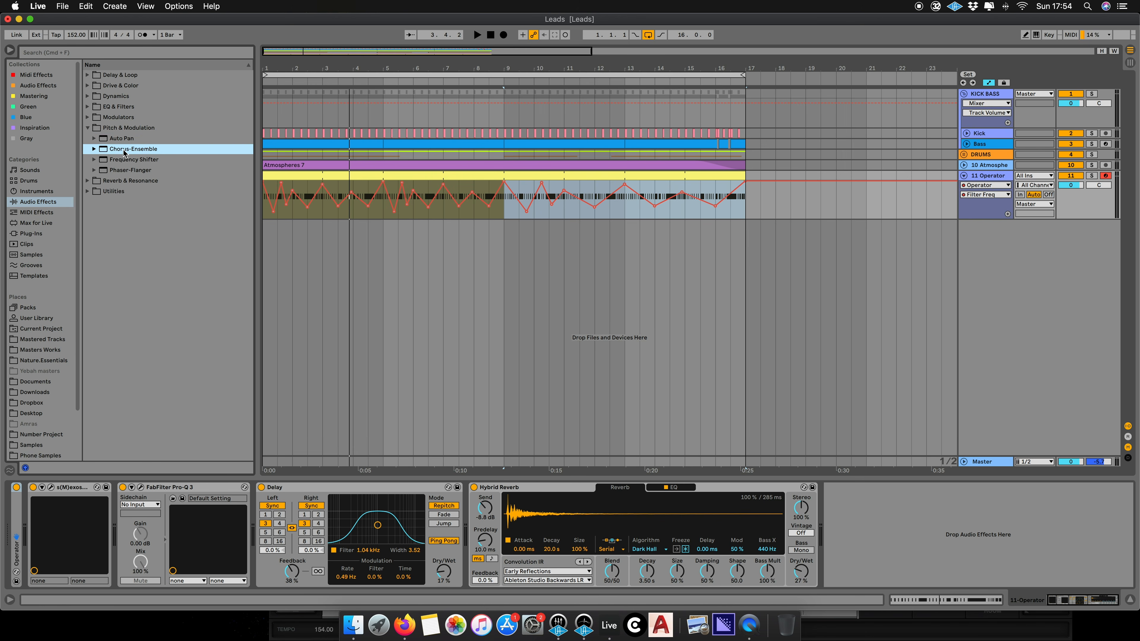
drag(224, 483, 258, 532)
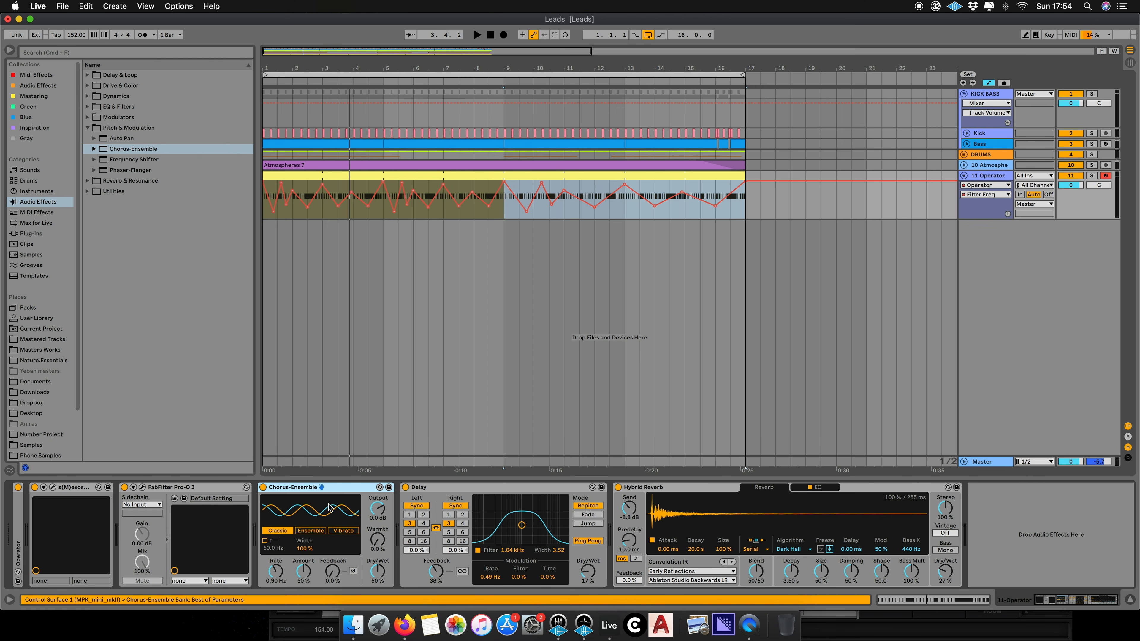
- Set the chorus rate to about 7 Hz and its high-pass filter frequency to 250 Hz
key(space)
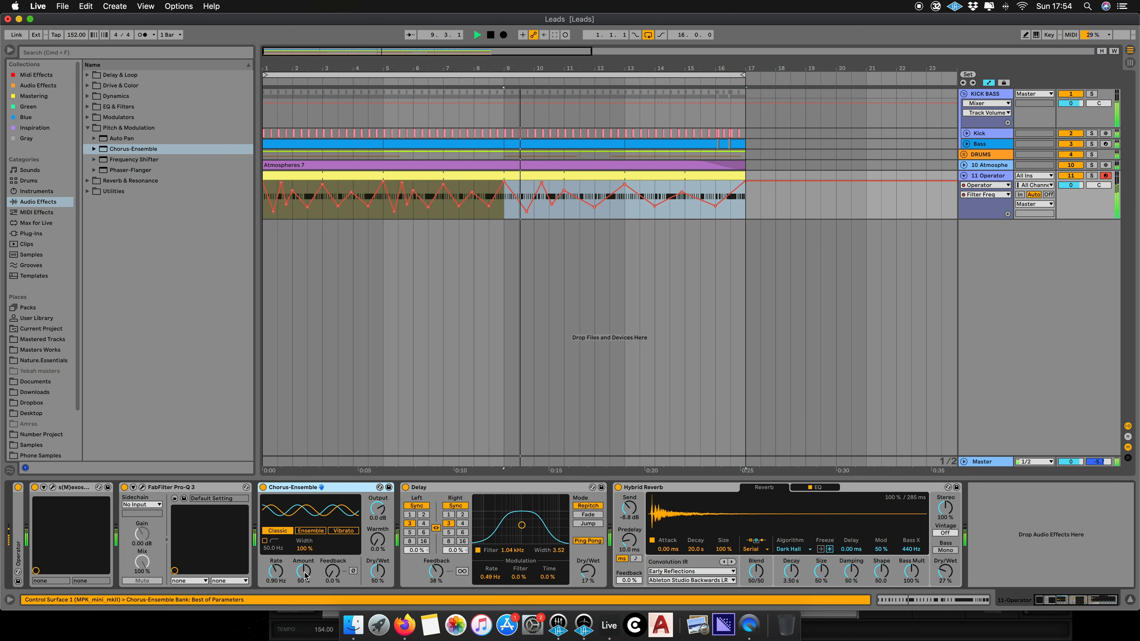
drag(275, 570, 277, 535)
click(265, 542)
text(2500)
key(Return)
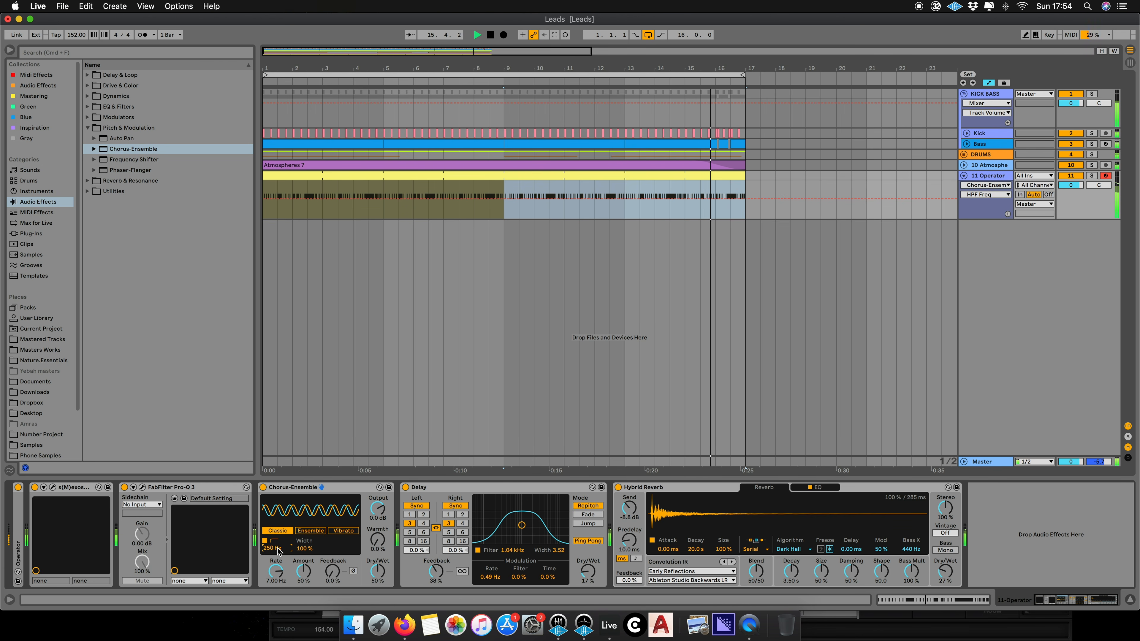
- Raise the chorus feedback to 75% and its amount to 100%, then audition the sound
drag(332, 571, 332, 520)
drag(303, 572, 280, 582)
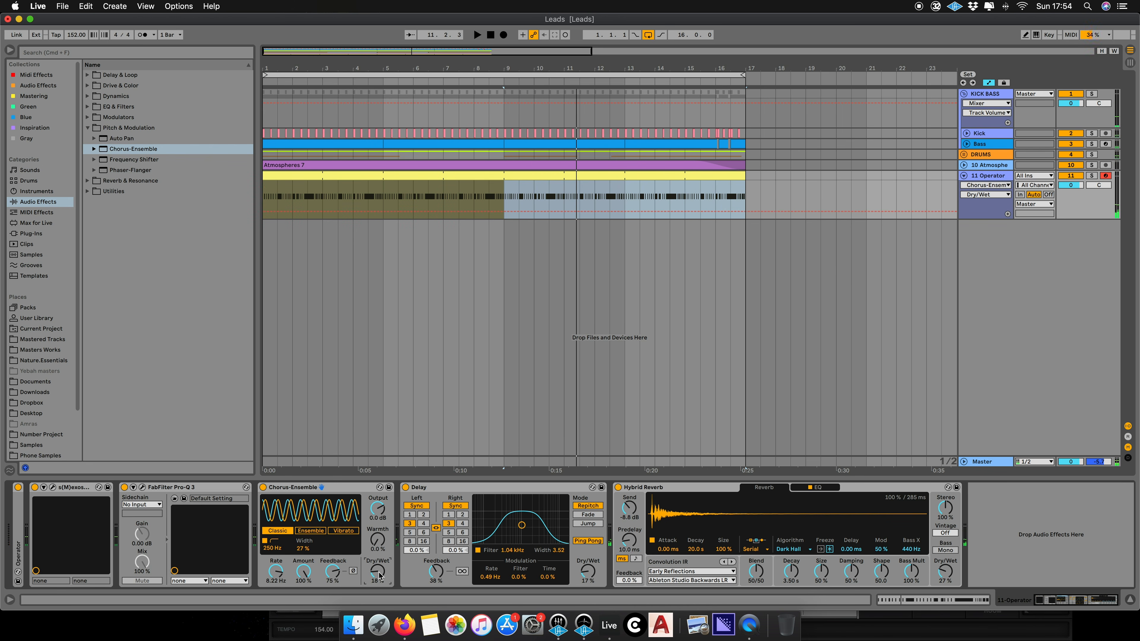
key(space)
key(space)
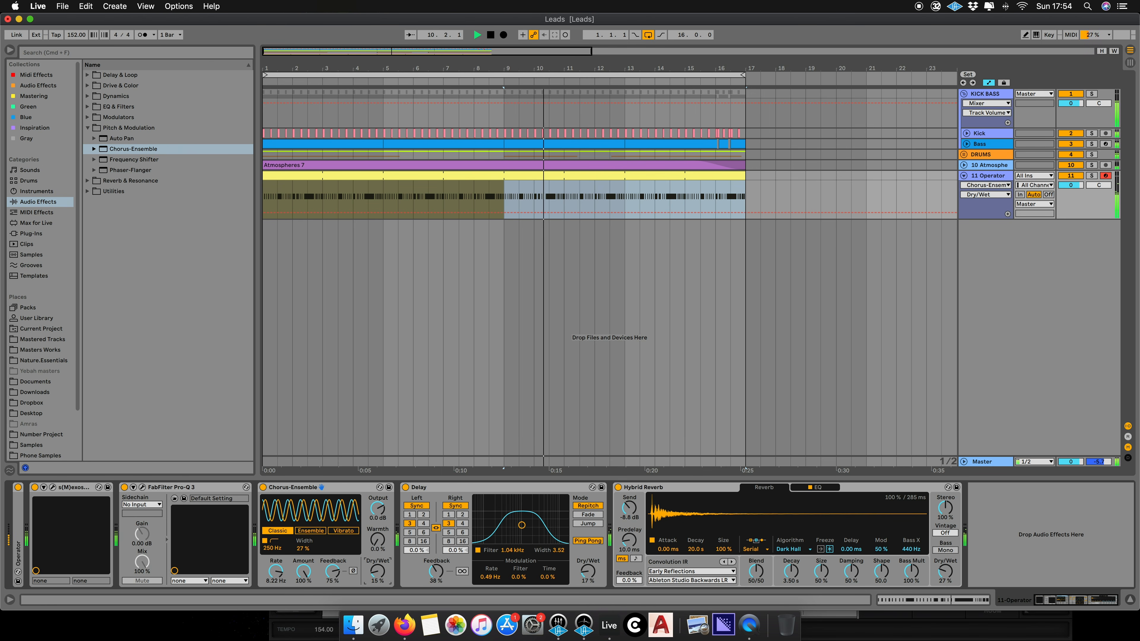
- Set the chorus dry/wet to 30% and the warmth to about 2.6%
drag(378, 571, 377, 514)
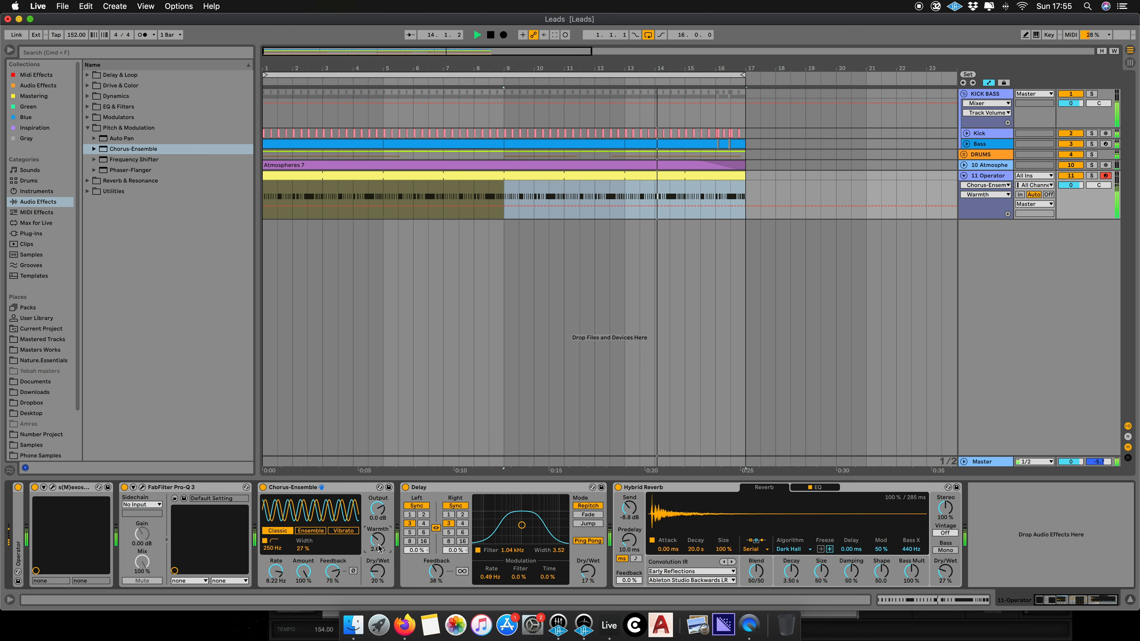
drag(377, 578, 378, 571)
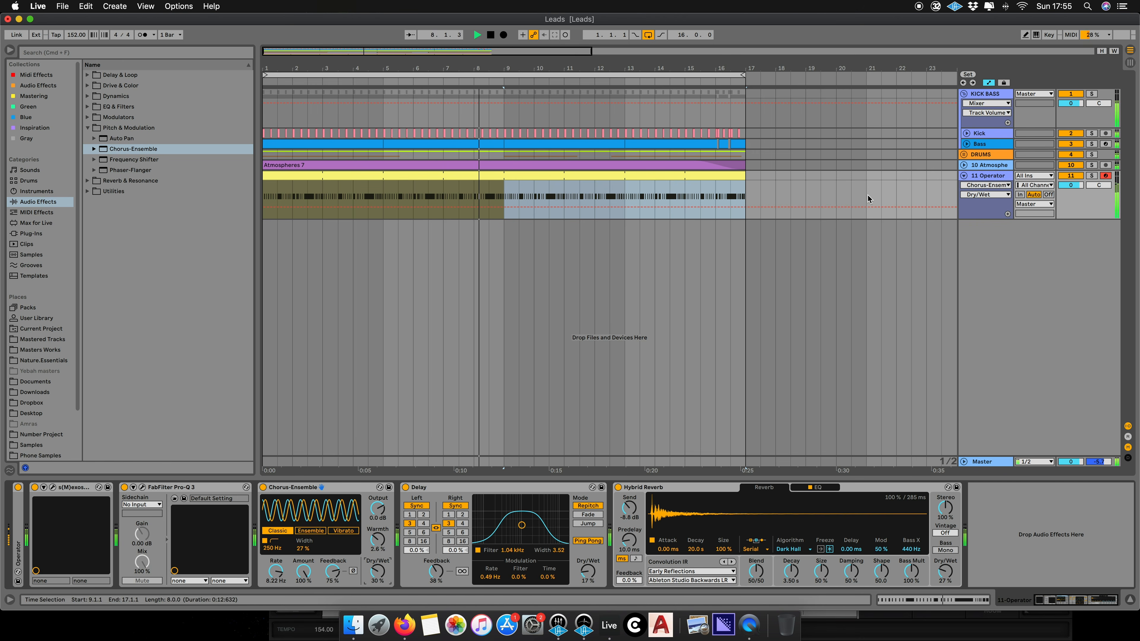
- Play the arrangement from bar 4 to hear the lead with the chorus
key(space)
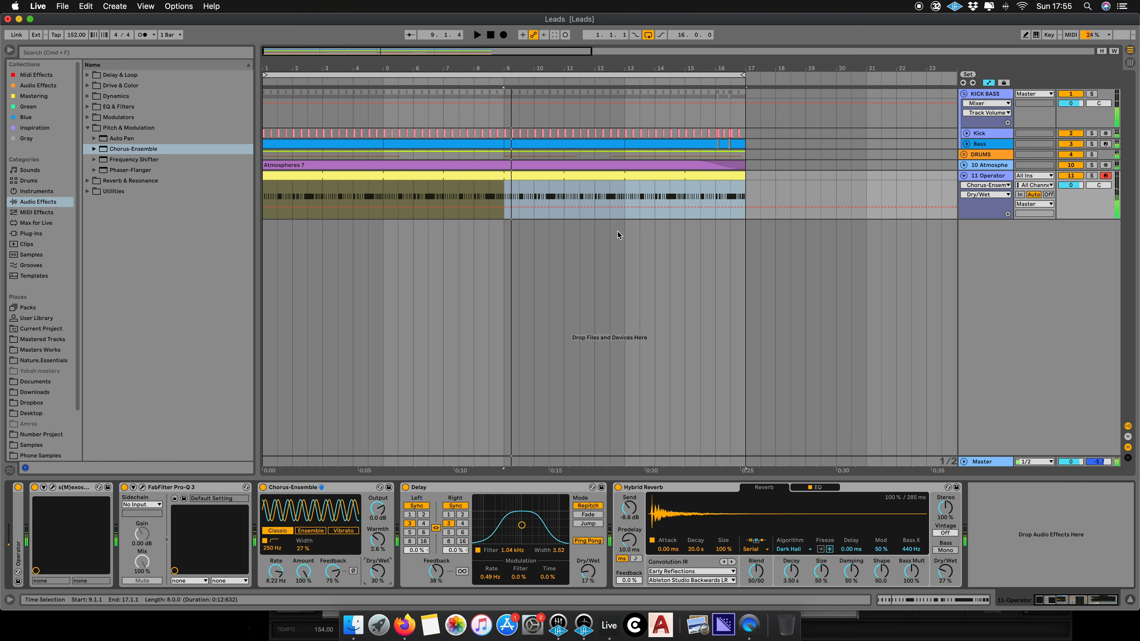
click(348, 227)
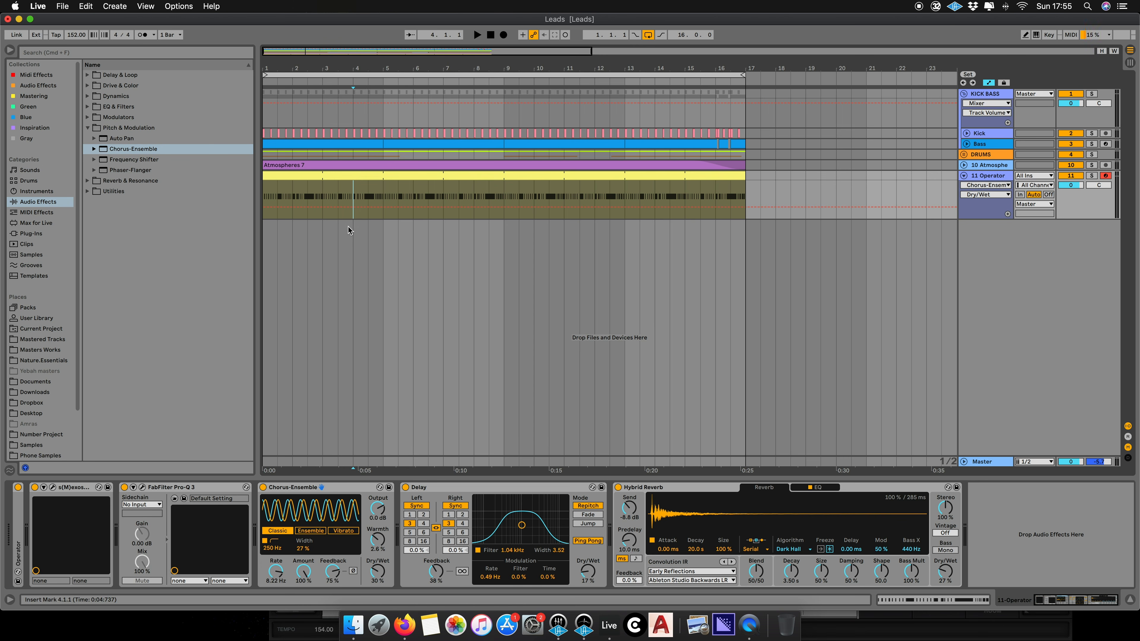
drag(564, 56, 601, 49)
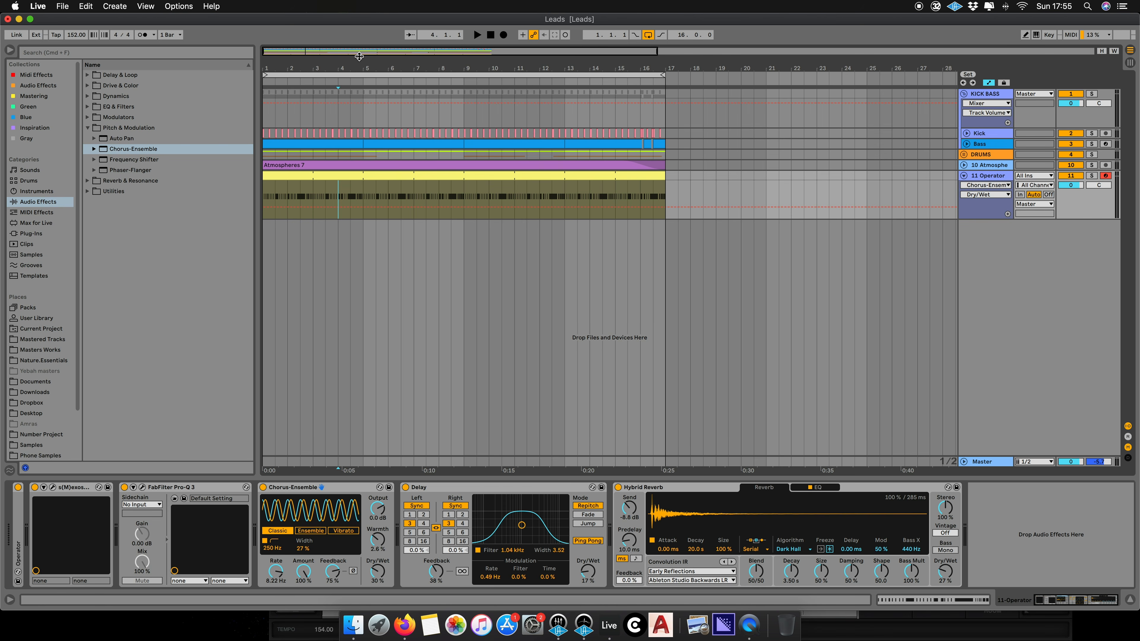
key(space)
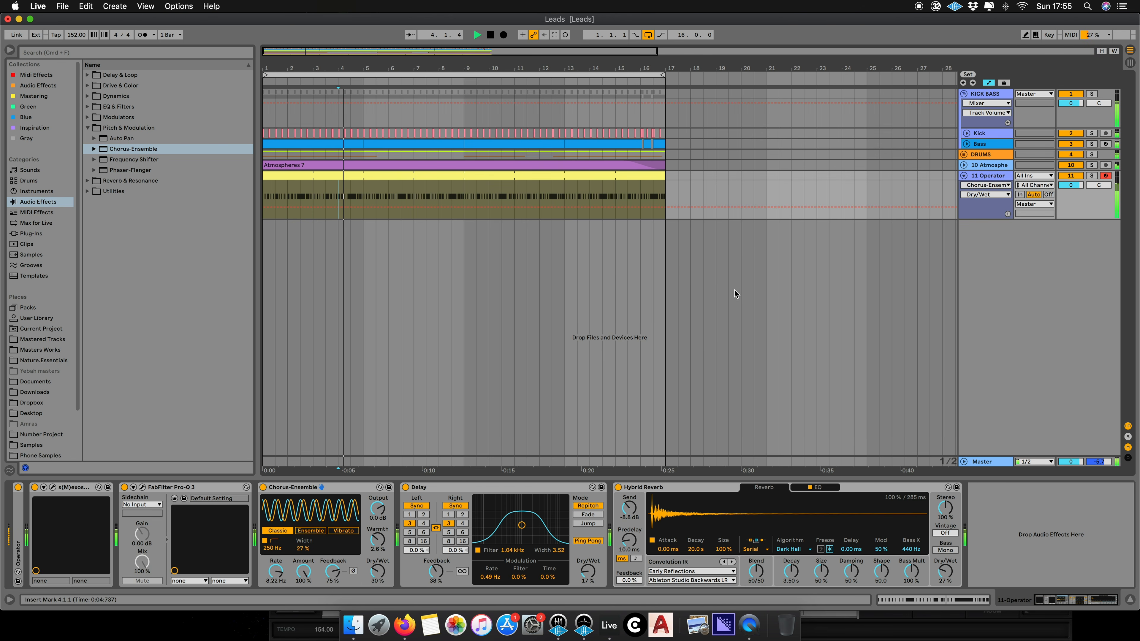